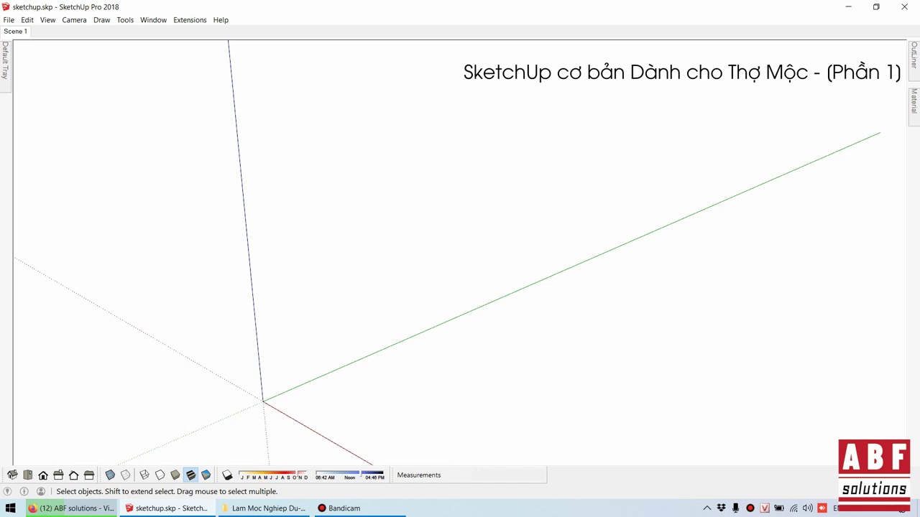
- Open the Toolbars dialog from the View menu, move it aside, and show its Toolbars list
click(48, 20)
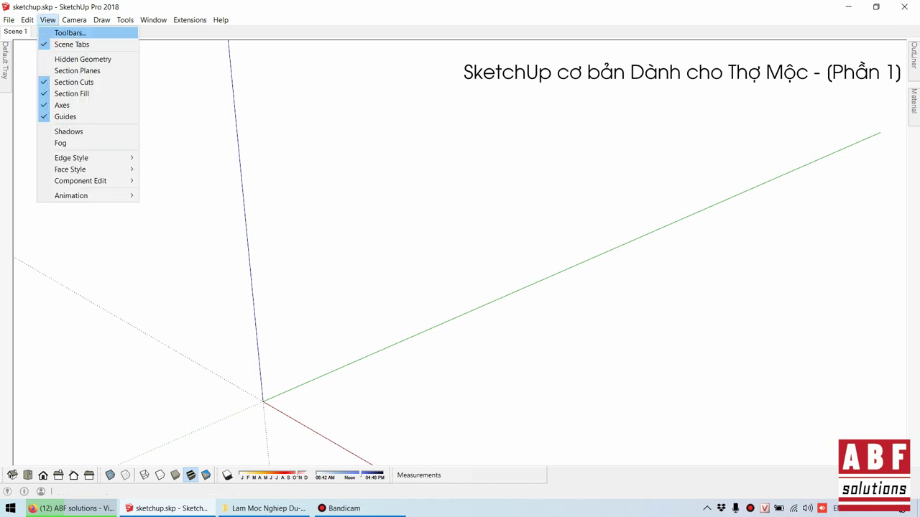
click(70, 32)
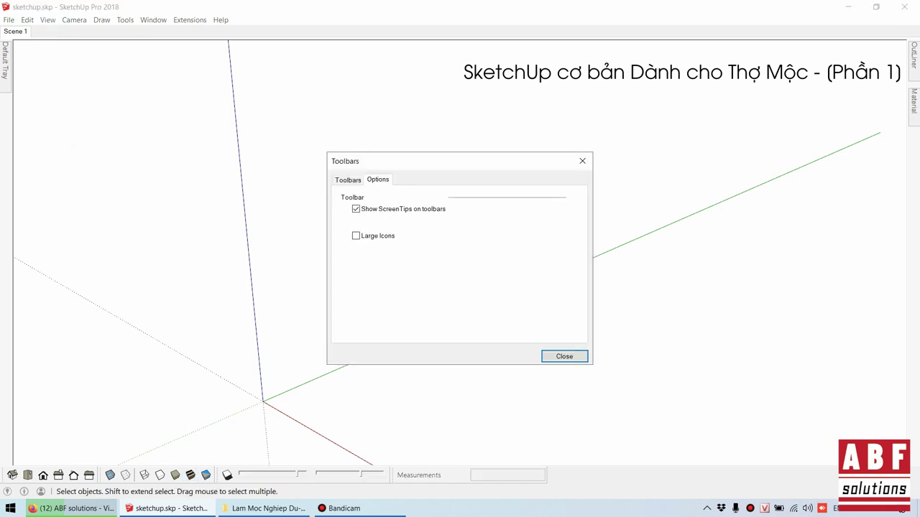
drag(402, 159, 318, 94)
click(262, 113)
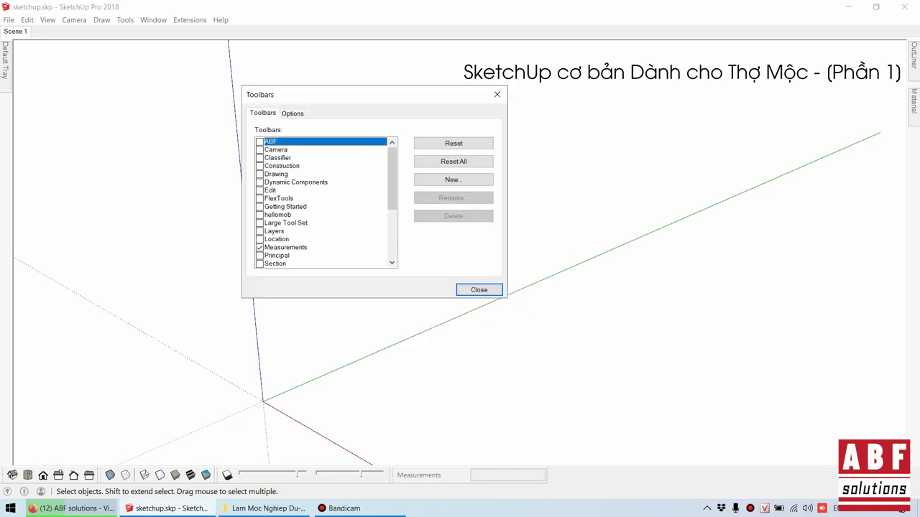
- Turn the Measurements toolbar off and back on in the toolbar list
scroll(324, 202, down, 1)
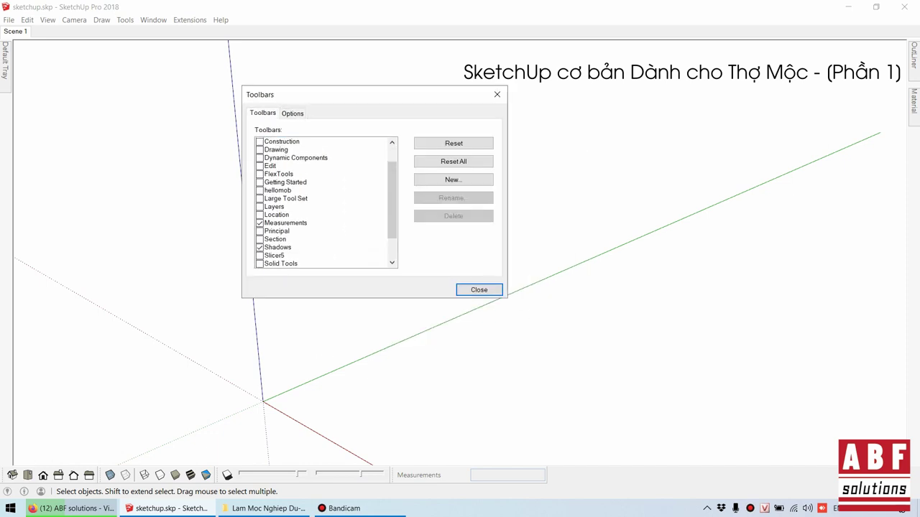
click(259, 223)
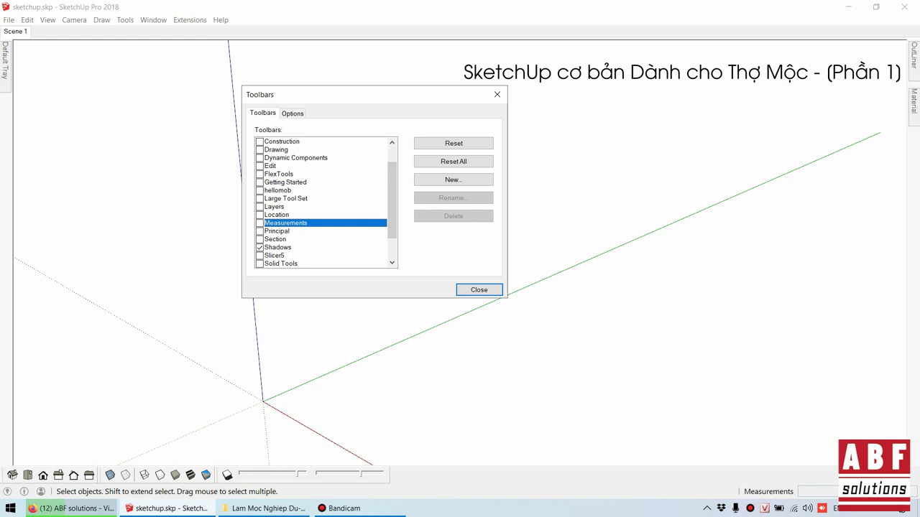
click(260, 223)
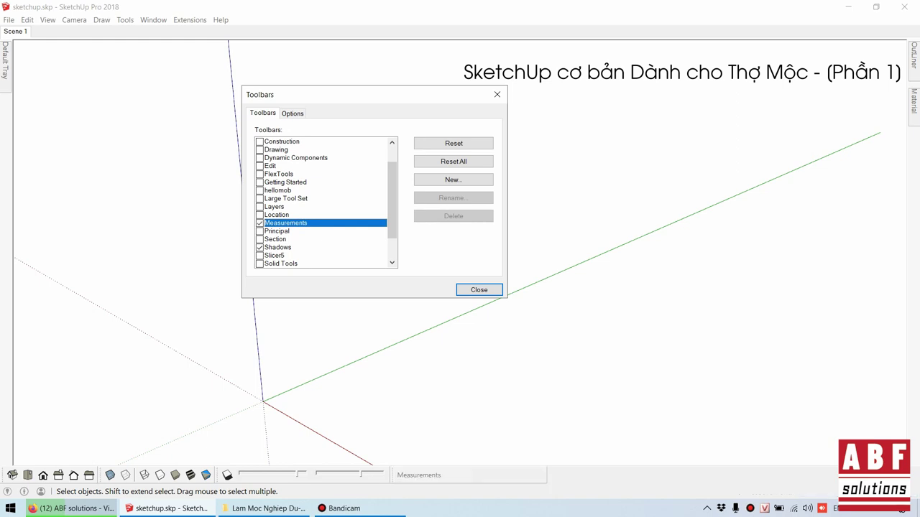
scroll(324, 203, down, 1)
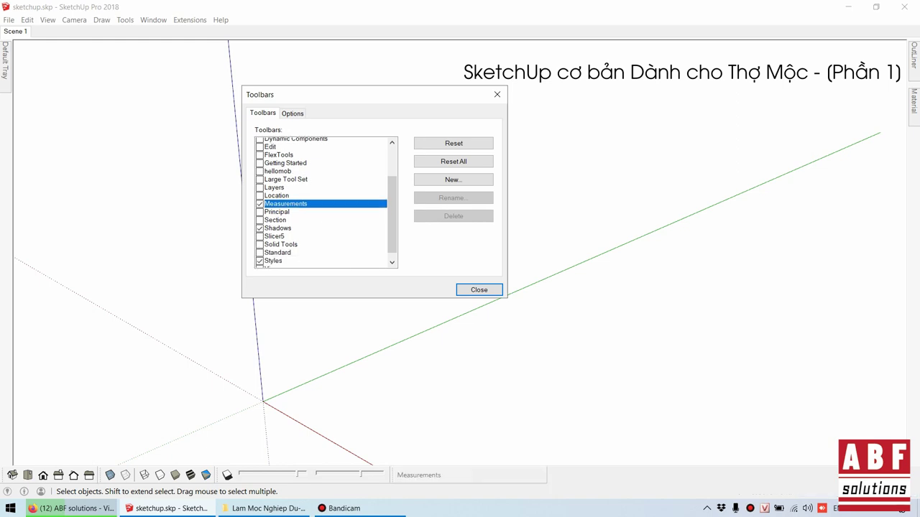
scroll(324, 203, down, 1)
scroll(323, 203, up, 3)
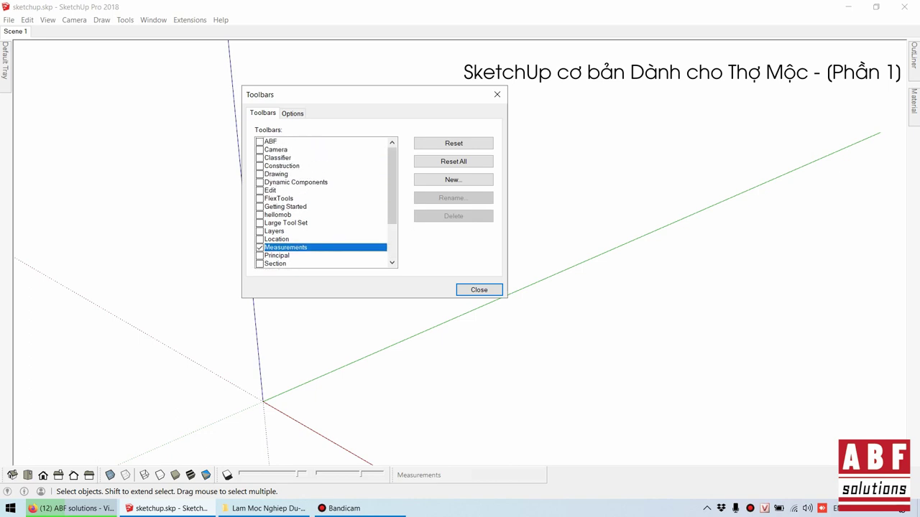
- Enable the Large Tool Set toolbar and move the Toolbars dialog off it
click(259, 222)
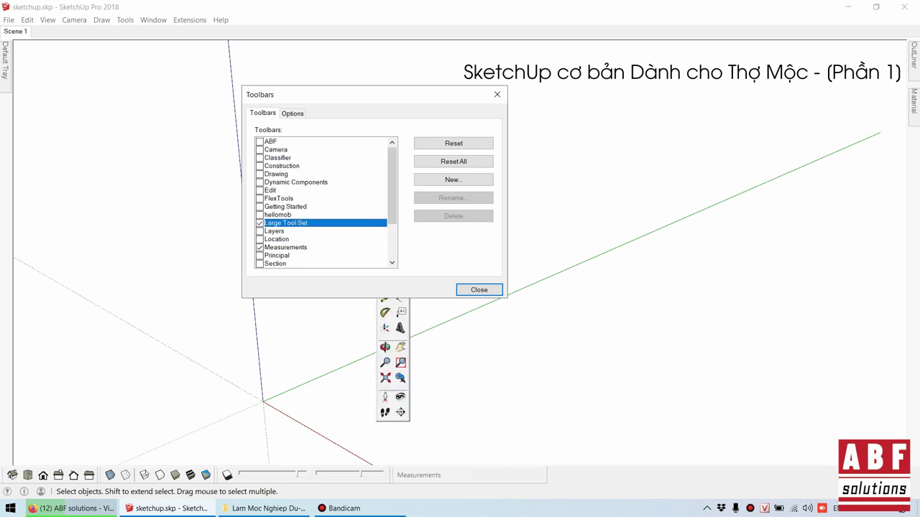
drag(323, 94, 587, 107)
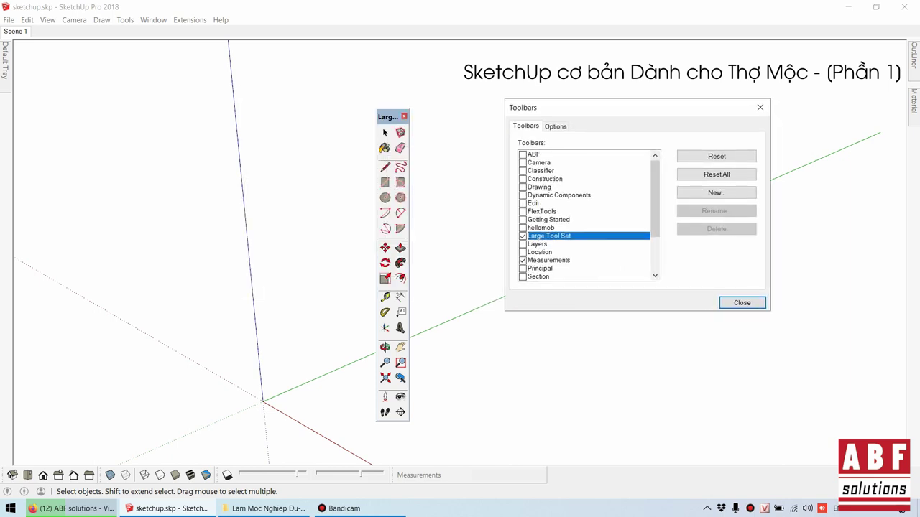
scroll(585, 216, down, 1)
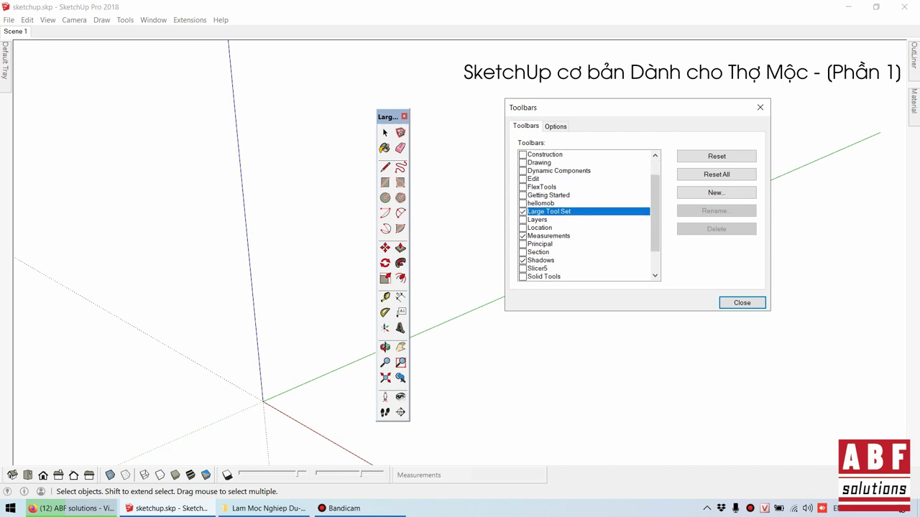
scroll(586, 216, down, 1)
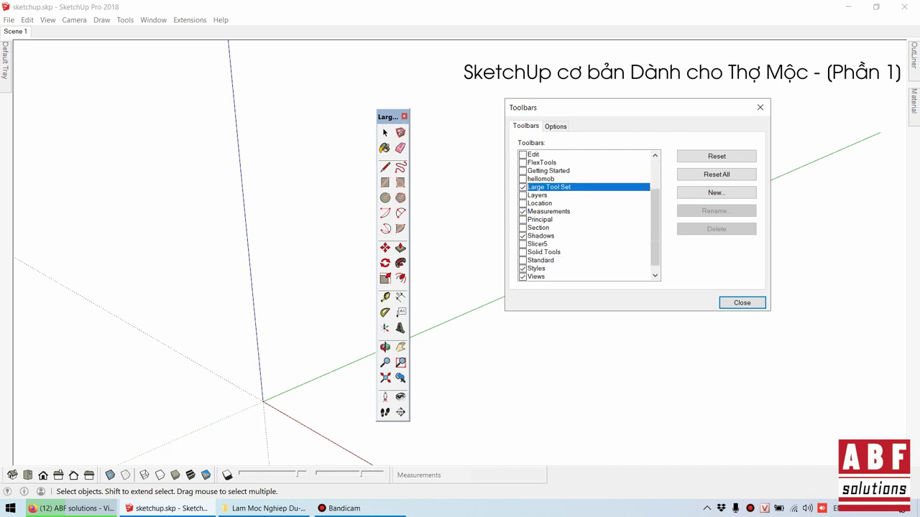
- Toggle the Views and Styles toolbars off and back on, leaving both visible
click(523, 277)
click(523, 277)
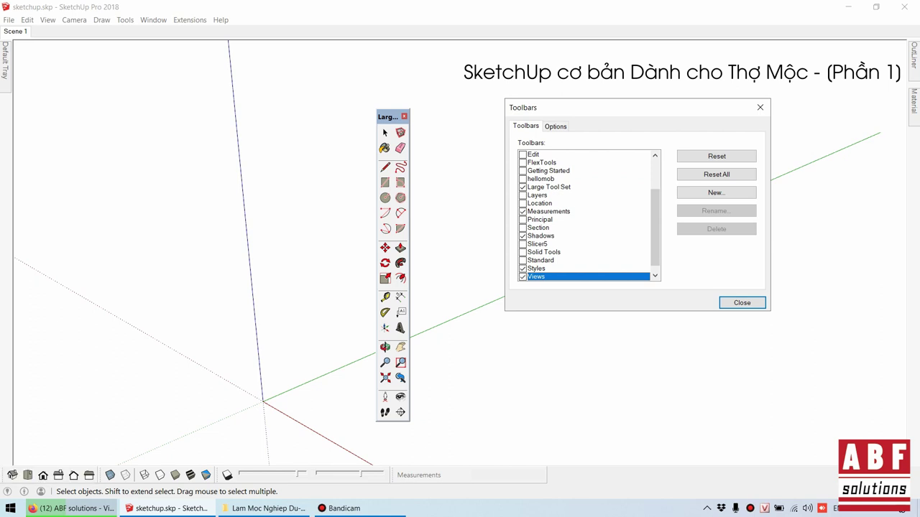
click(522, 277)
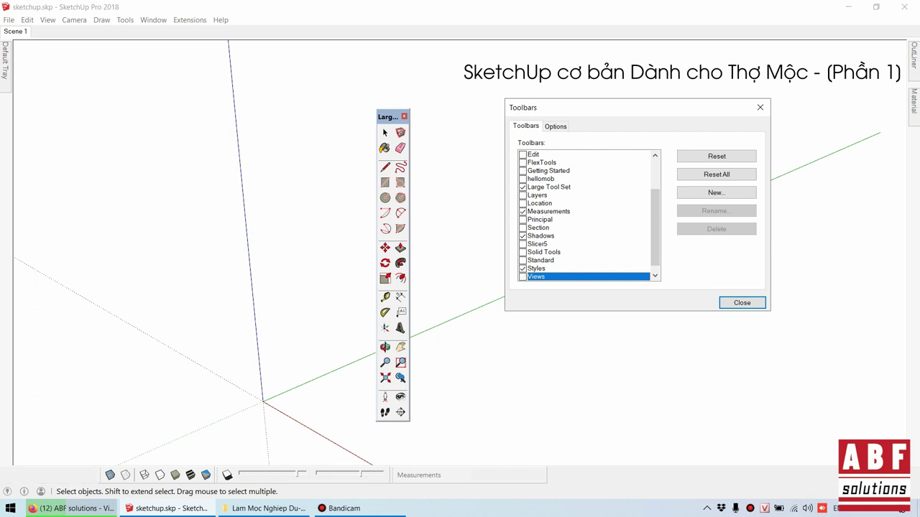
click(523, 277)
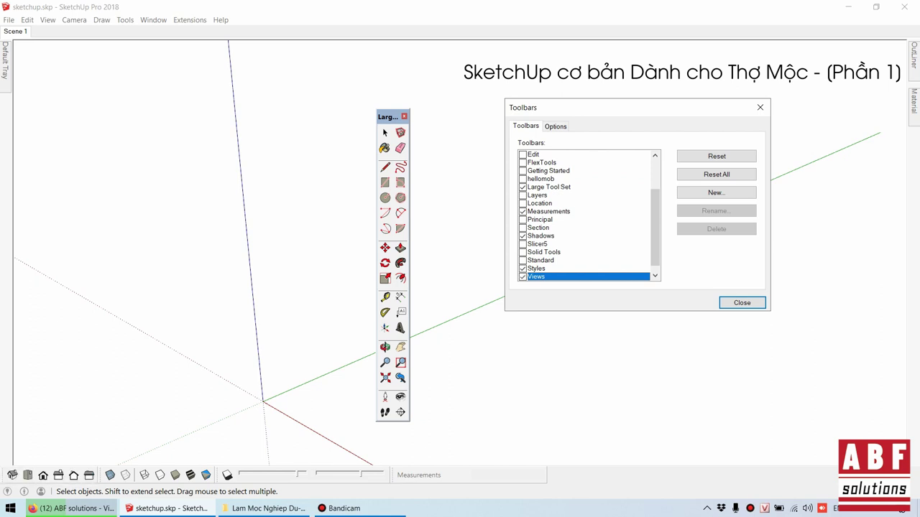
click(523, 268)
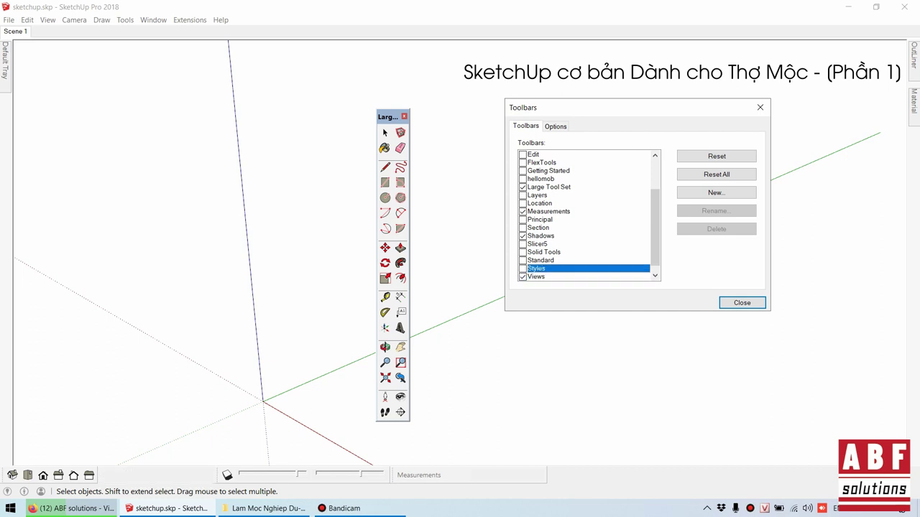
click(523, 268)
click(523, 268)
click(523, 268)
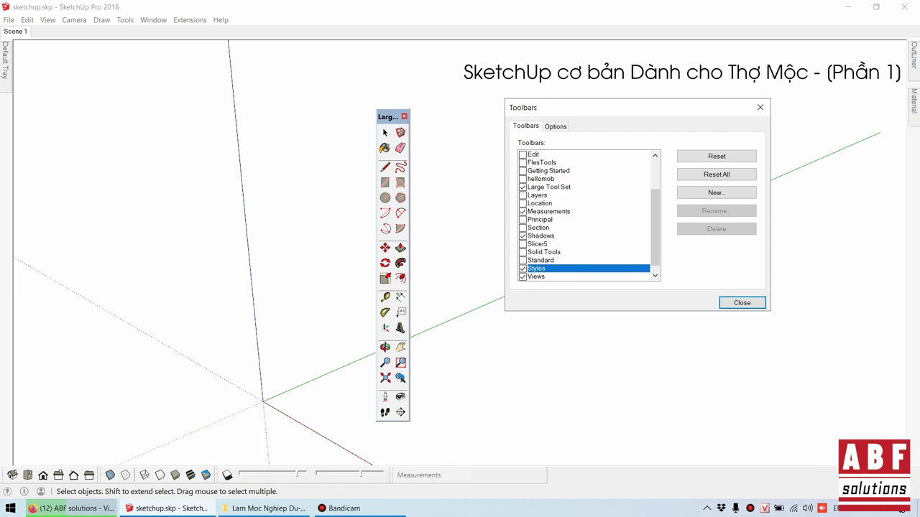
scroll(584, 216, up, 2)
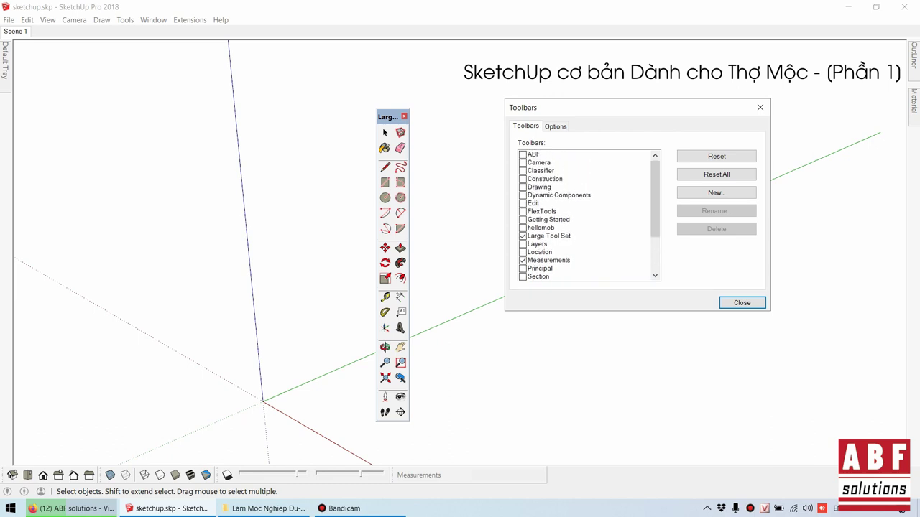
- Toggle Large Icons on and back off, then dock the Large Tool Set at the left edge
click(555, 126)
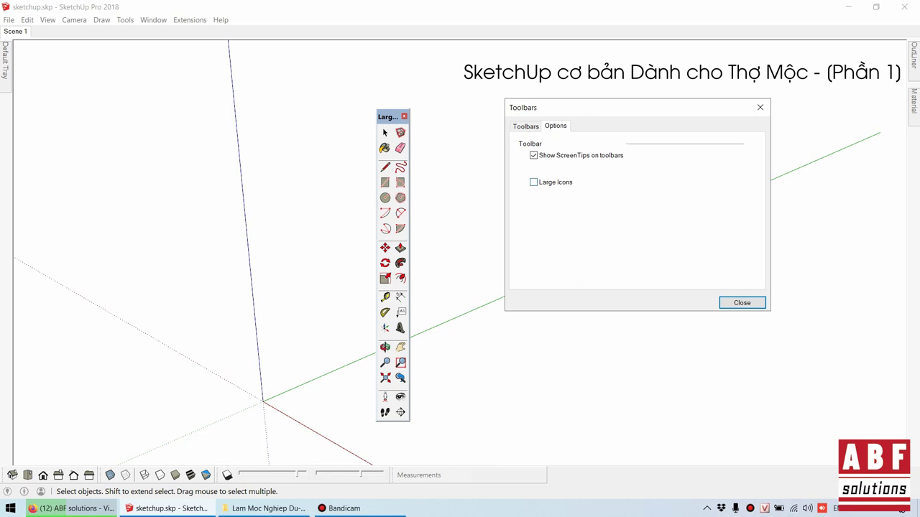
click(533, 182)
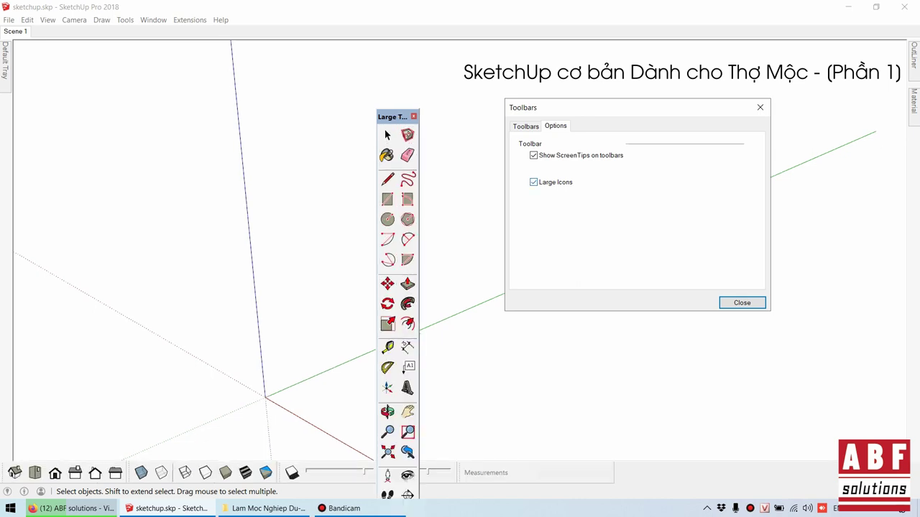
key(space)
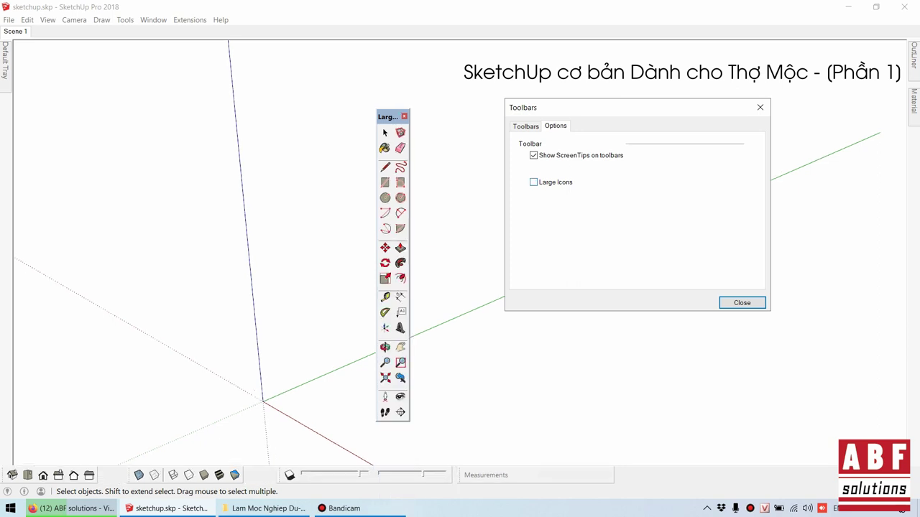
key(space)
key(space)
drag(386, 117, 8, 85)
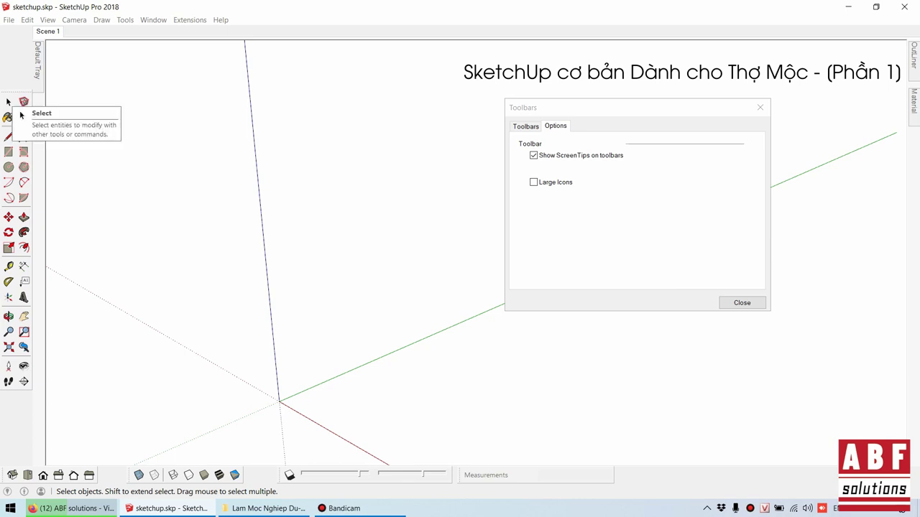
- Enable the ABF toolbar, dock it under the menu bar, and close the Toolbars dialog
click(526, 125)
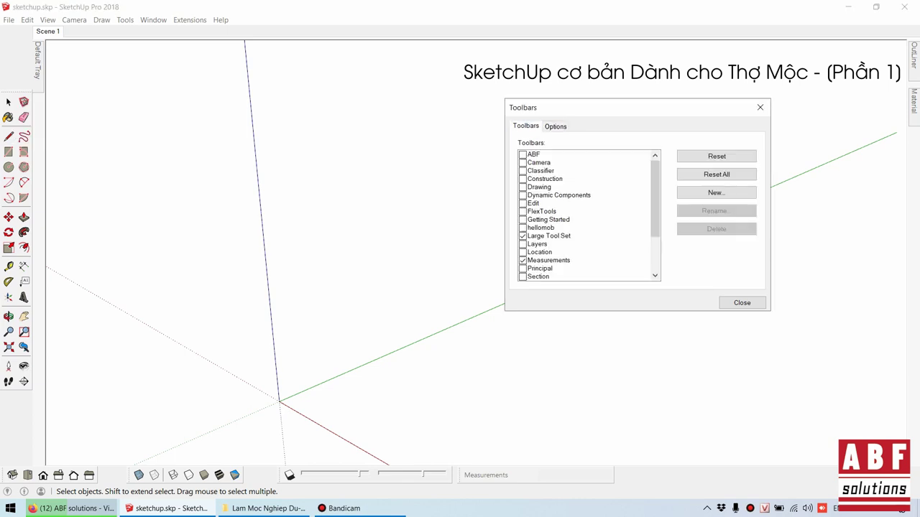
click(522, 155)
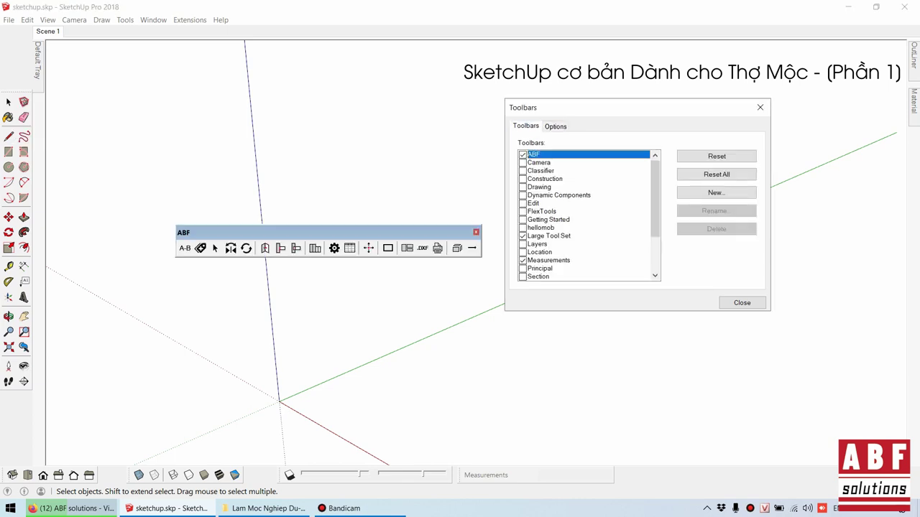
mouse_move(324, 232)
mouse_down()
mouse_move(285, 58)
mouse_move(265, 21)
mouse_up()
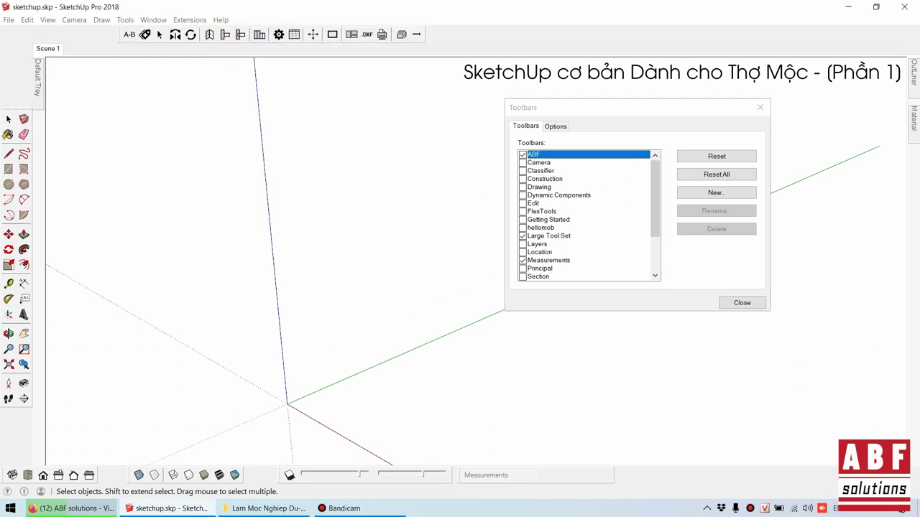
click(760, 107)
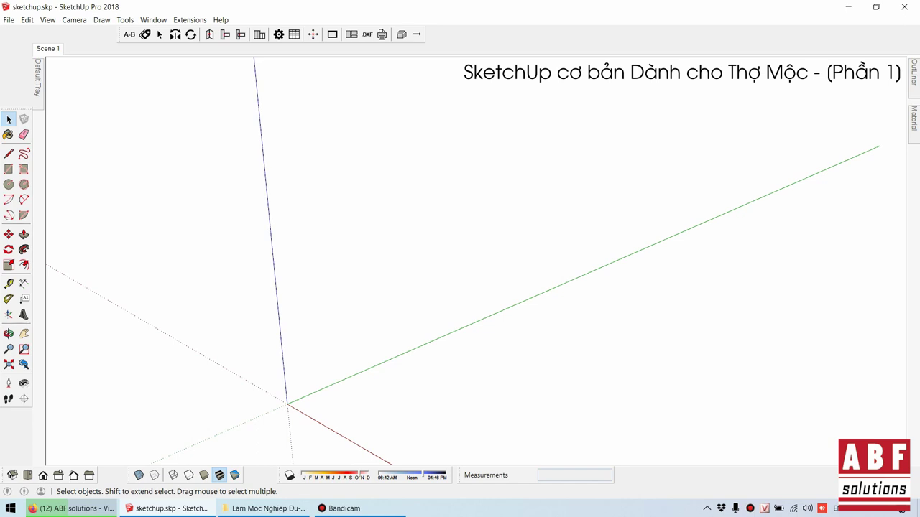
- Reposition the docked Large Tool Set and re-dock the Measurements box
middle_drag(460, 259, 431, 248)
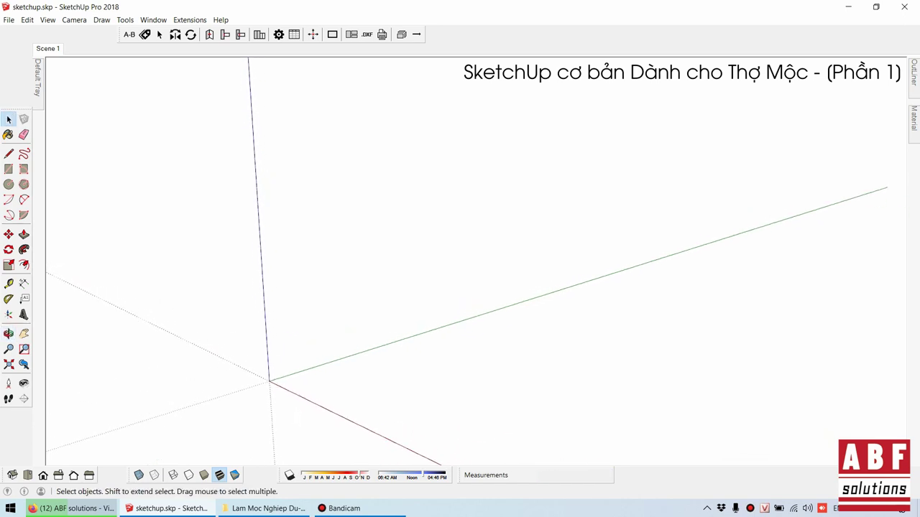
drag(16, 113, 16, 54)
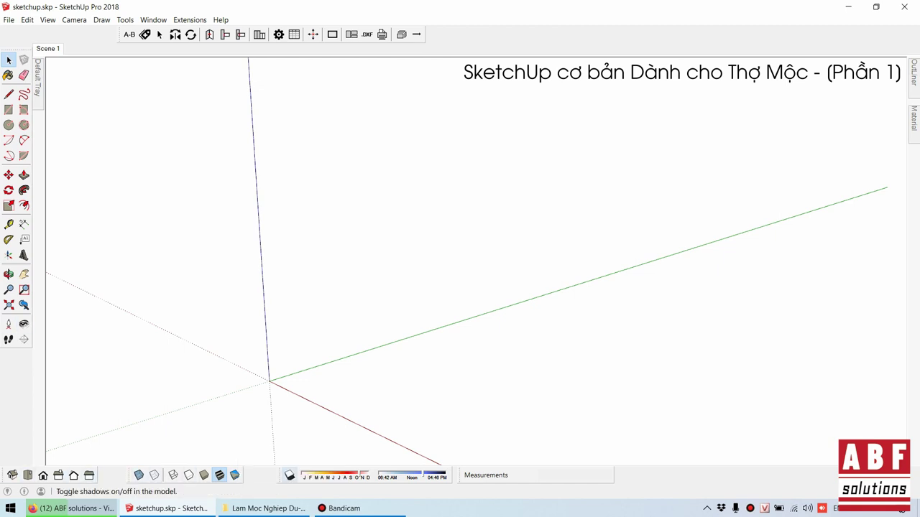
drag(486, 475, 388, 242)
double_click(386, 243)
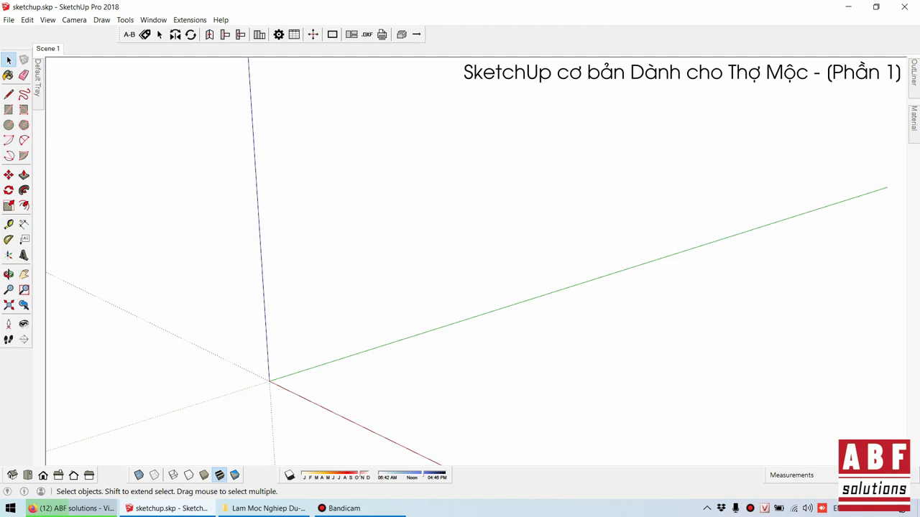
- In Model Info > Units, keep Decimal millimetres with 0.0 length precision
click(153, 19)
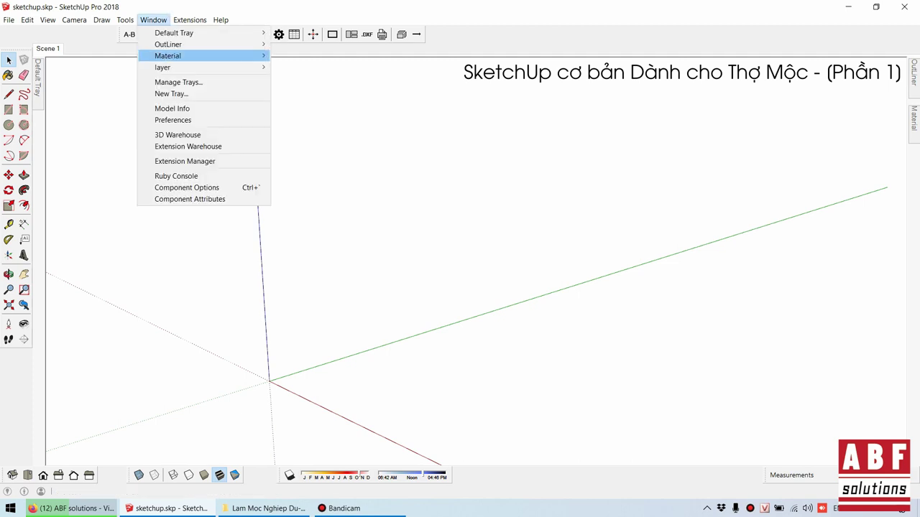
click(171, 108)
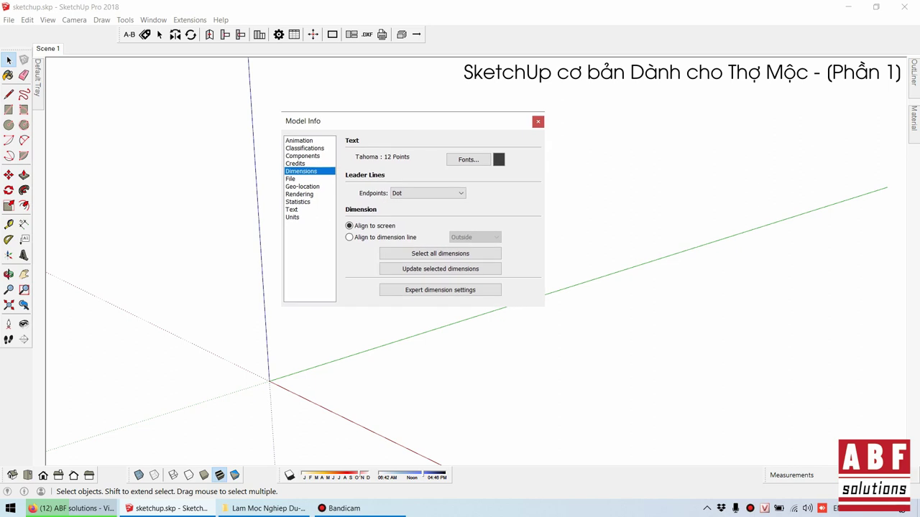
click(291, 217)
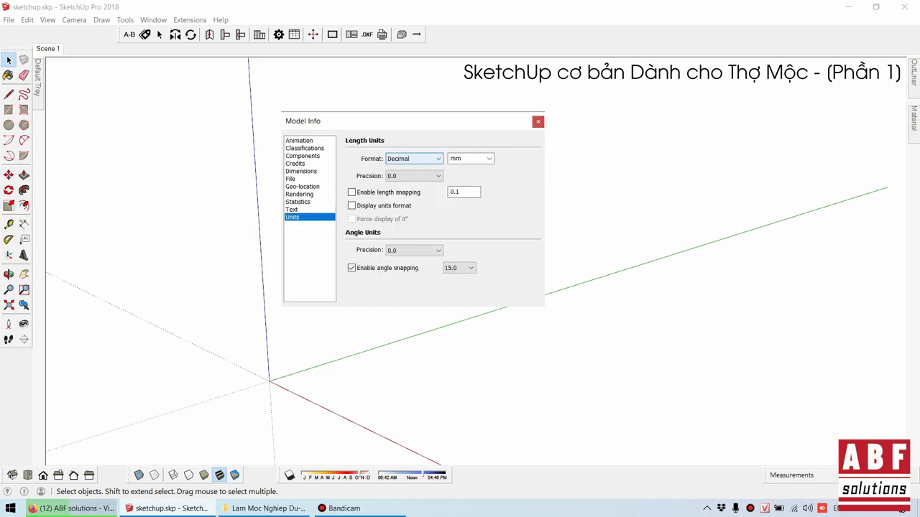
click(413, 158)
click(414, 176)
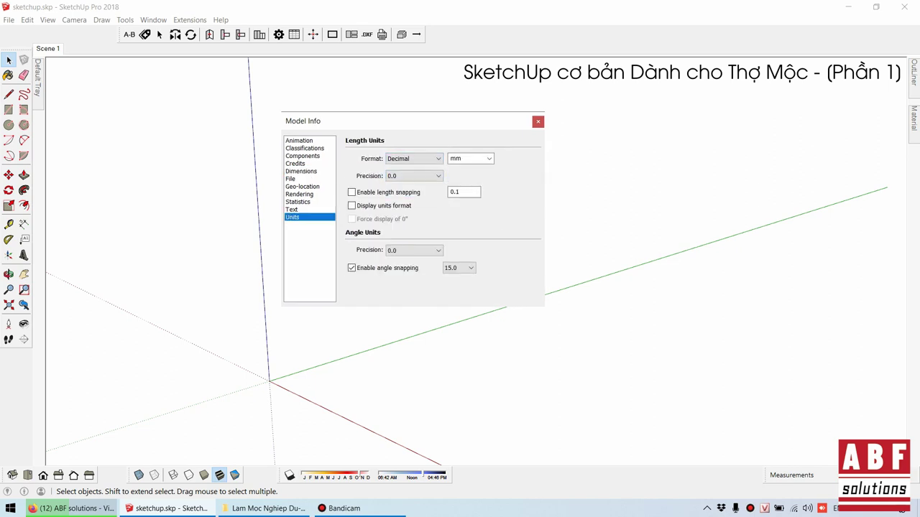
click(488, 158)
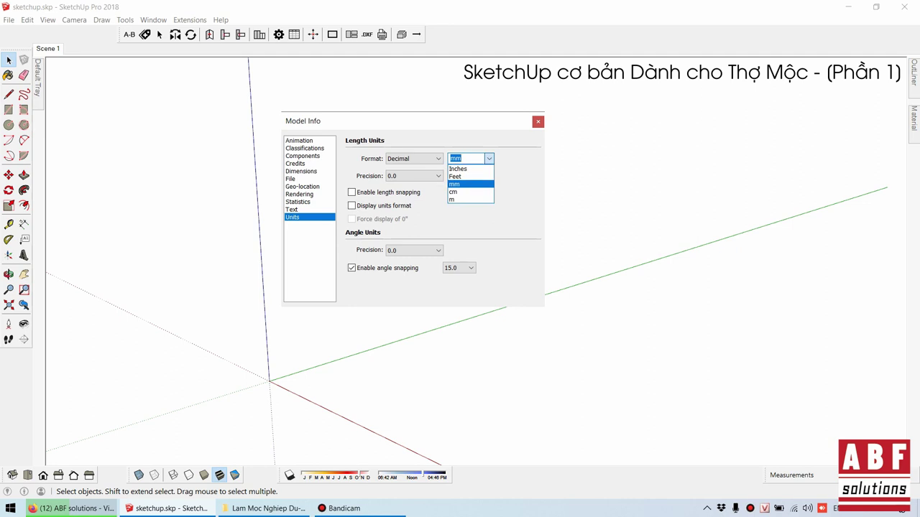
key(Return)
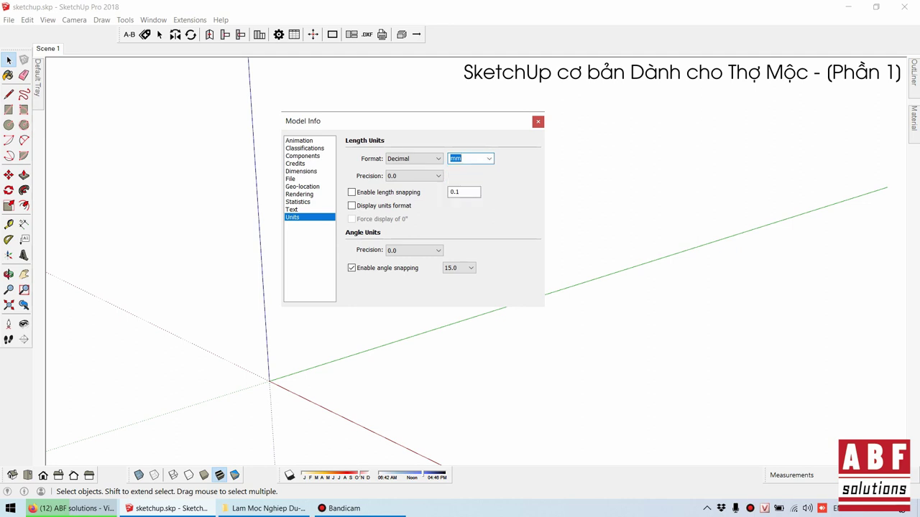
click(413, 176)
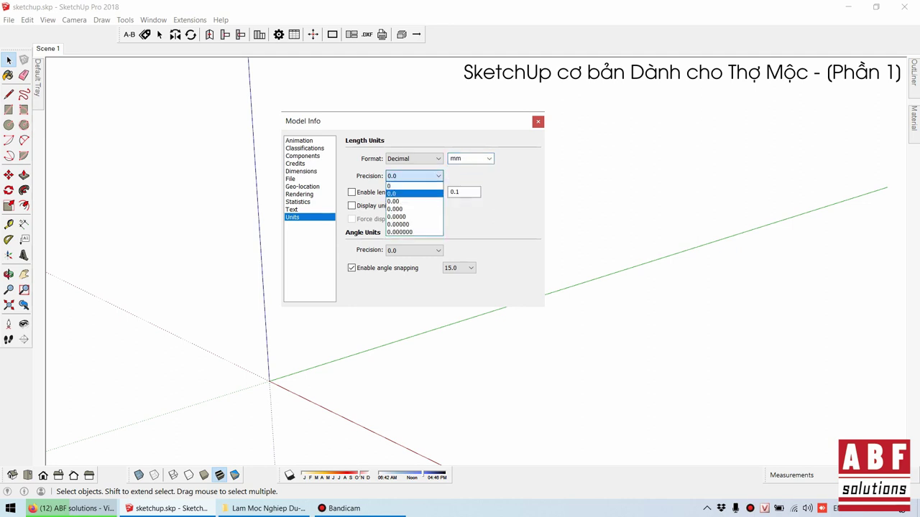
key(Return)
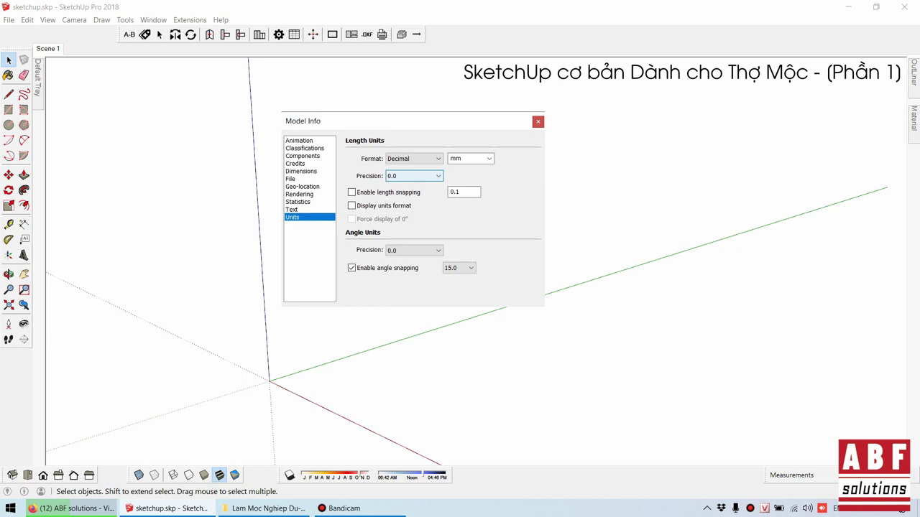
key(alt+Down)
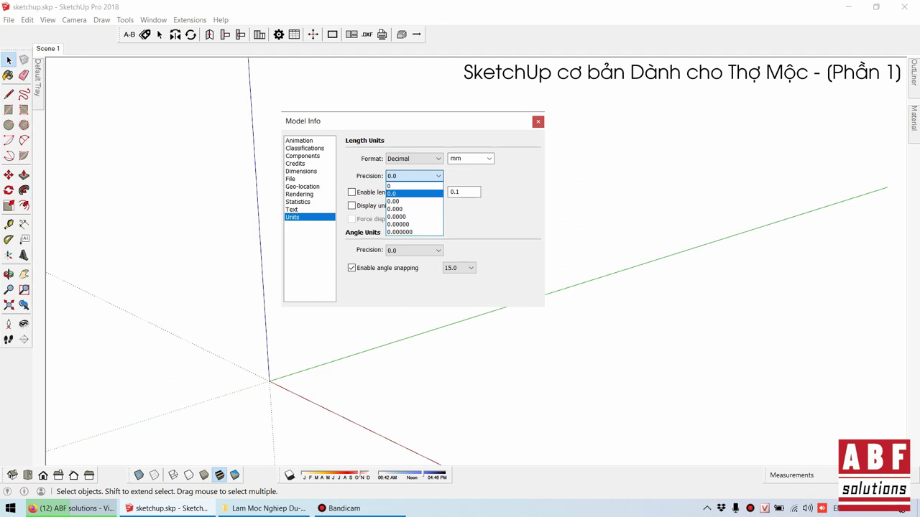
key(Return)
- Turn off length snapping, leave unit symbols hidden, and close Model Info
drag(345, 121, 265, 136)
click(271, 208)
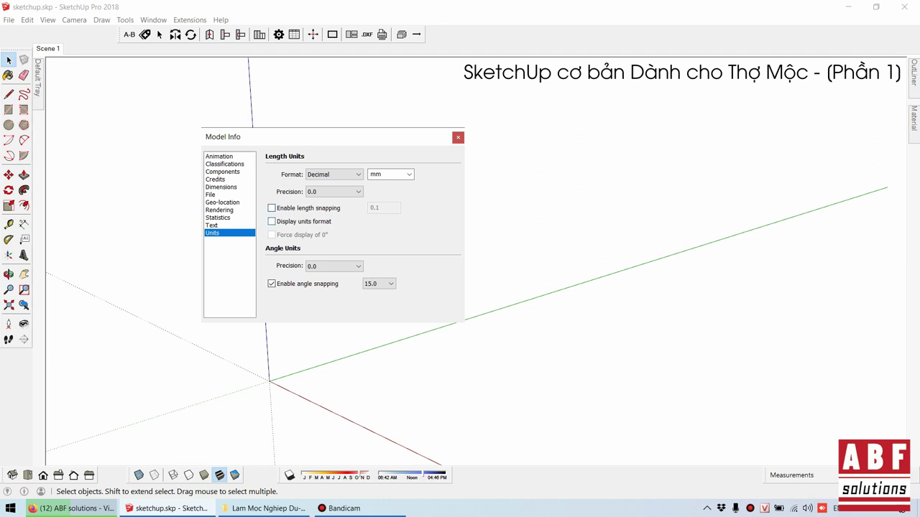
click(272, 221)
click(272, 221)
click(458, 136)
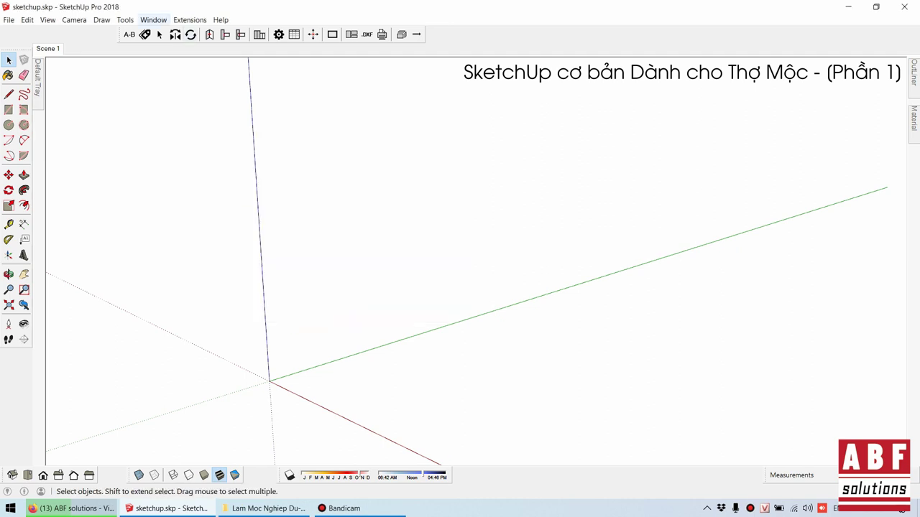
click(153, 20)
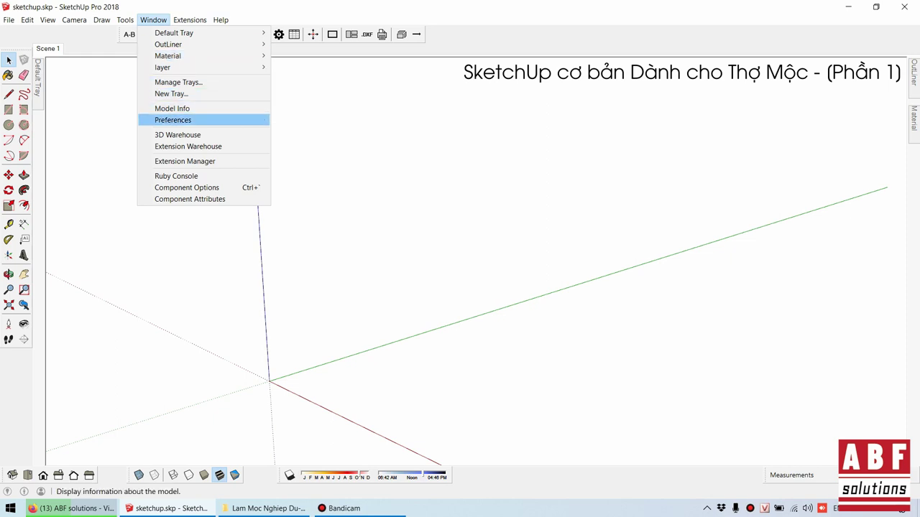
click(172, 120)
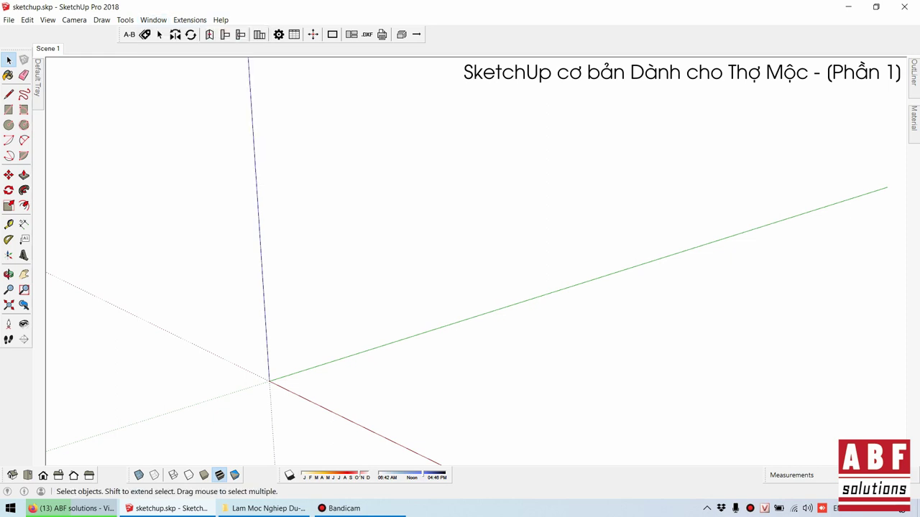
middle_drag(460, 259, 406, 261)
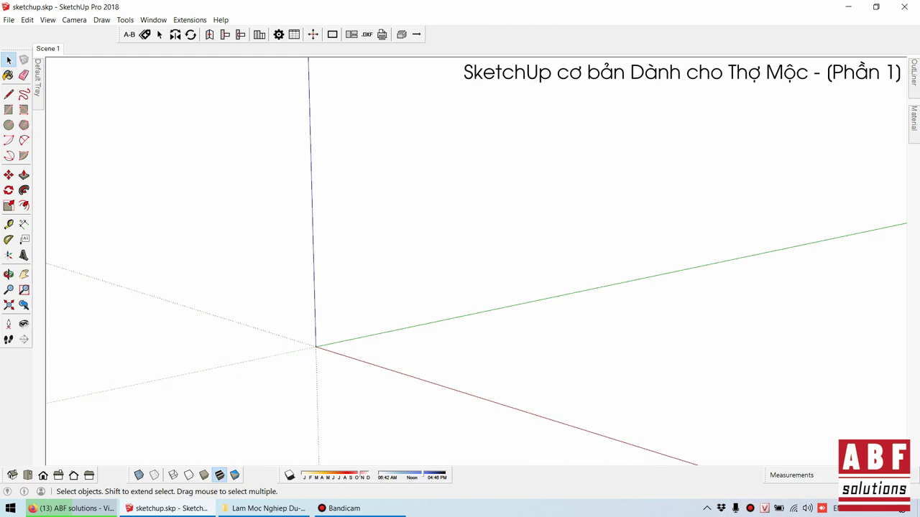
middle_drag(460, 259, 360, 237)
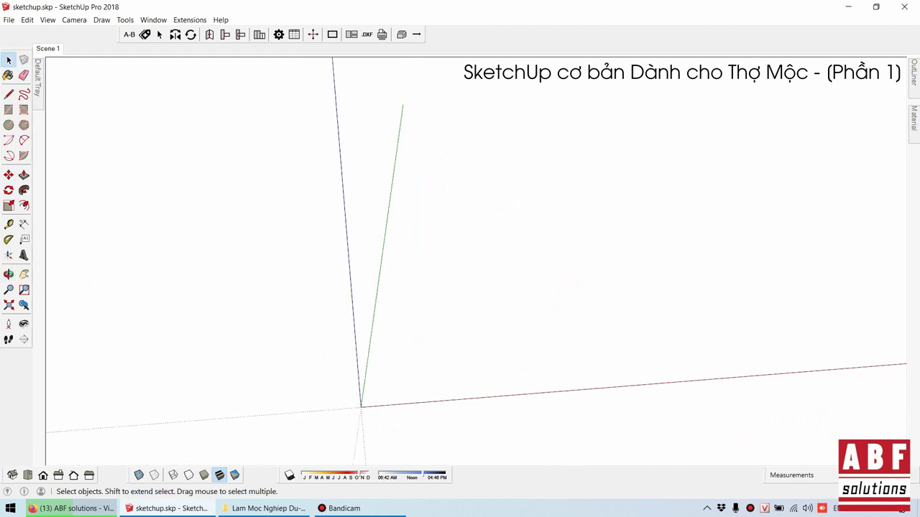
middle_drag(460, 258, 403, 244)
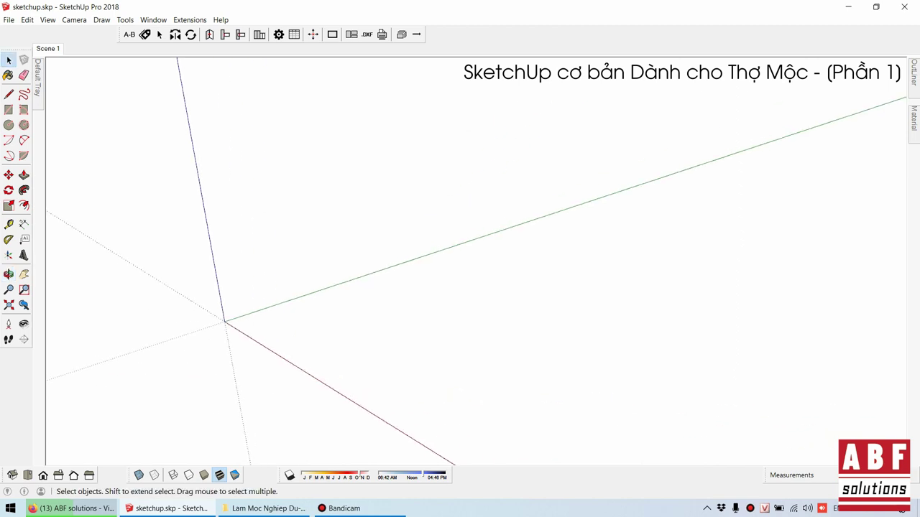
middle_drag(459, 258, 489, 257)
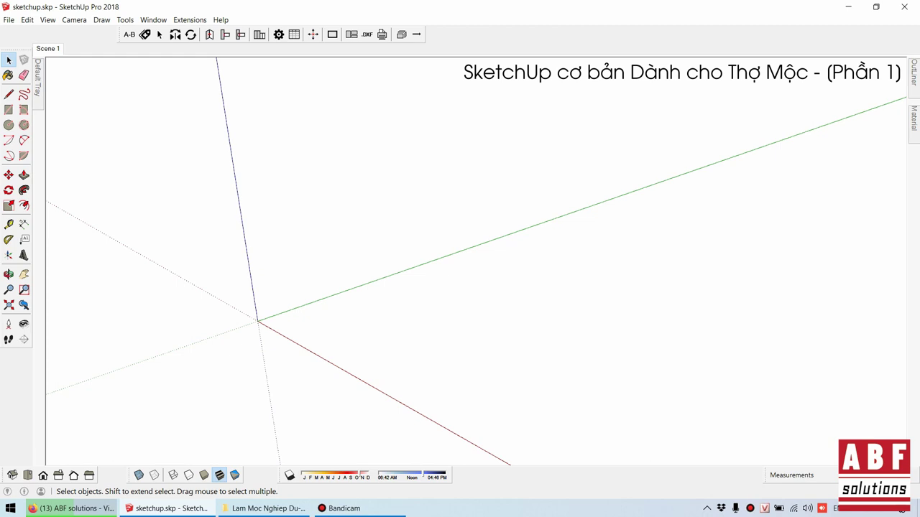
middle_drag(460, 259, 481, 274)
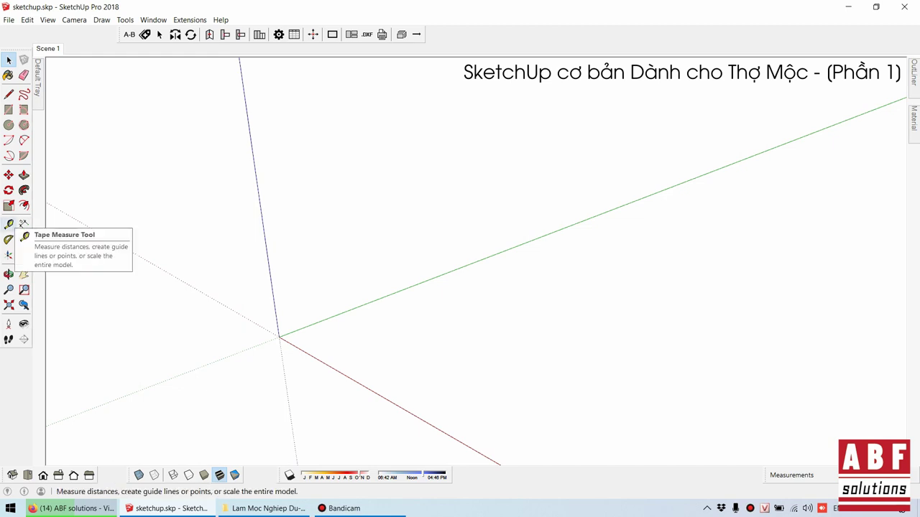
- With the Tape Measure, place two guides parallel to the green axis, then undo them
click(9, 225)
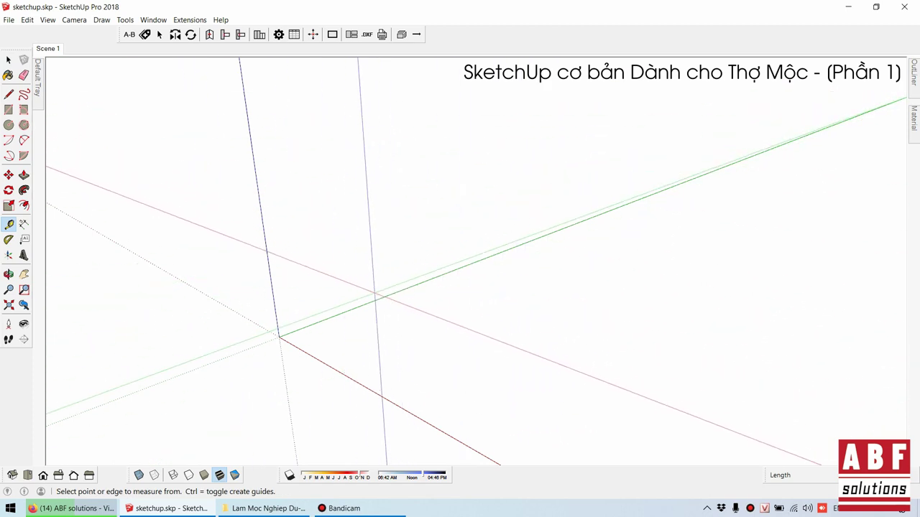
click(422, 283)
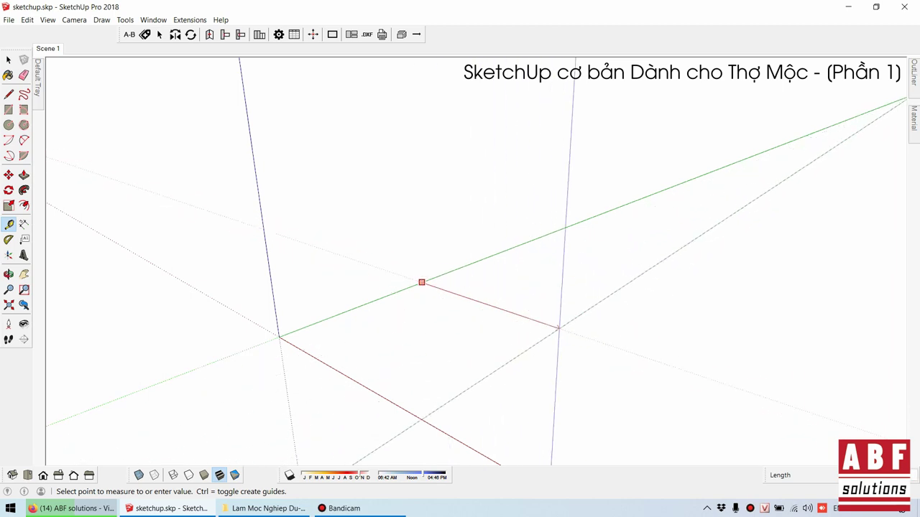
click(558, 328)
middle_drag(558, 328, 647, 309)
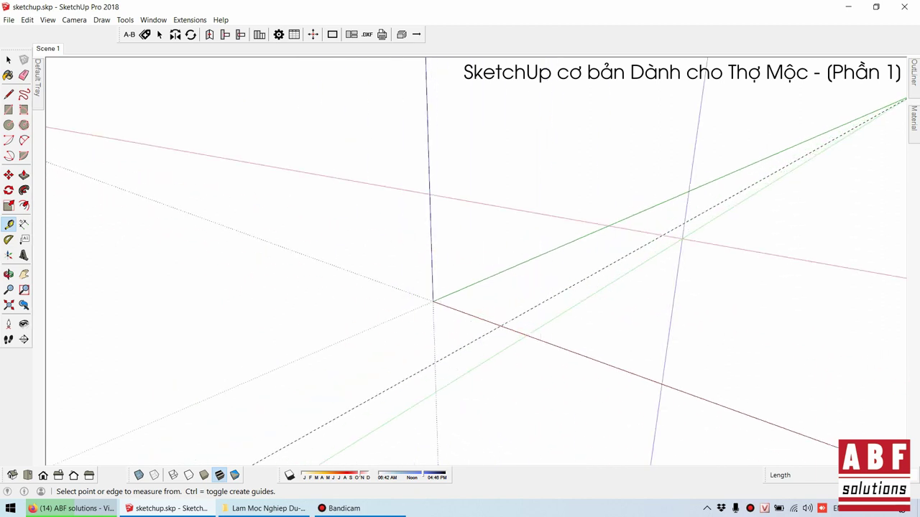
middle_drag(647, 309, 622, 257)
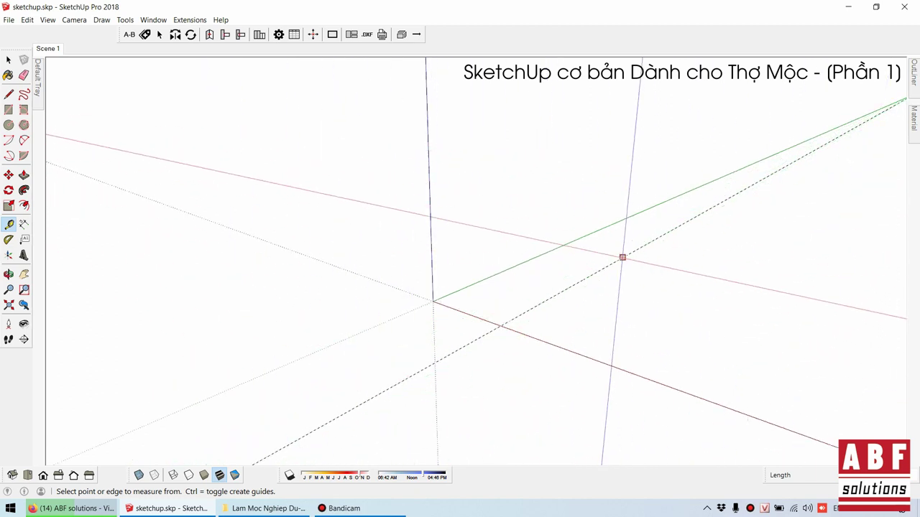
click(623, 257)
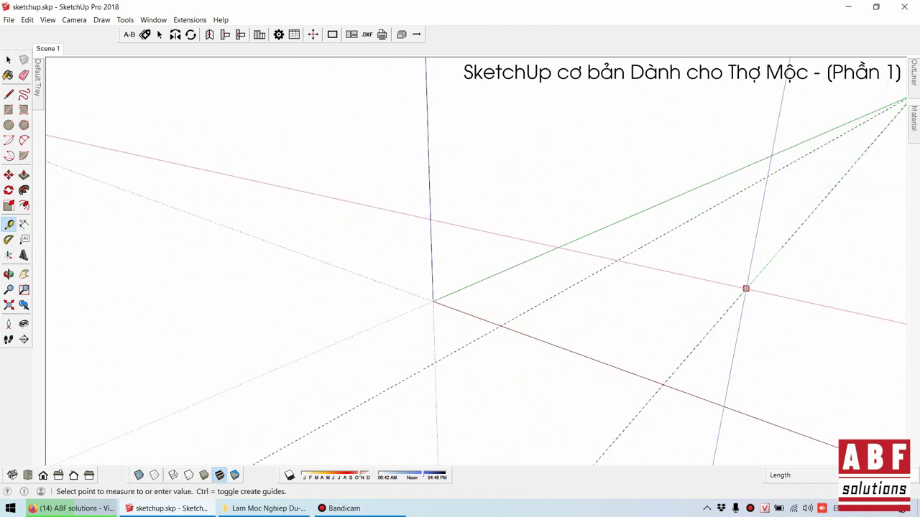
click(745, 288)
mouse_move(746, 288)
middle_down()
mouse_move(647, 273)
mouse_move(503, 301)
middle_up()
key(space)
drag(619, 291, 398, 363)
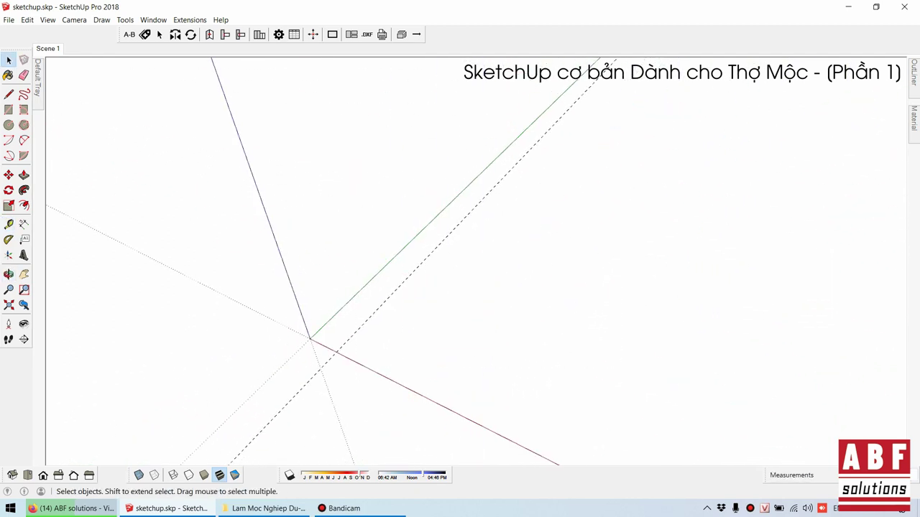
key(ctrl+z)
- Pull a new guide from the red axis, parallel to the green axis
key(t)
click(358, 292)
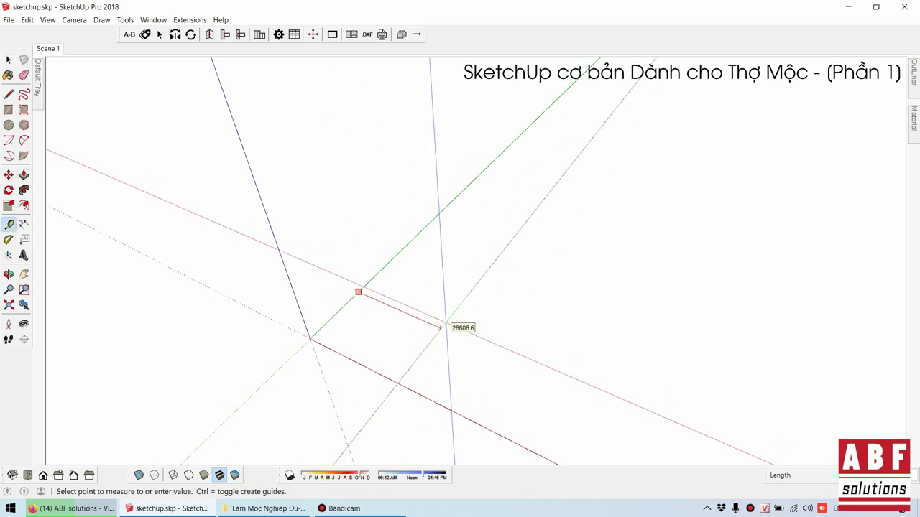
click(441, 327)
mouse_move(441, 327)
middle_down()
mouse_move(373, 325)
mouse_move(559, 240)
middle_up()
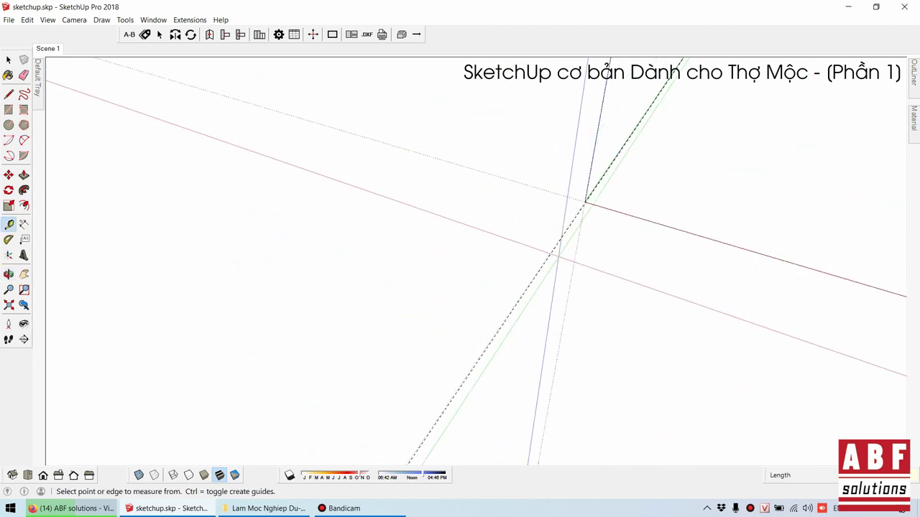
click(560, 240)
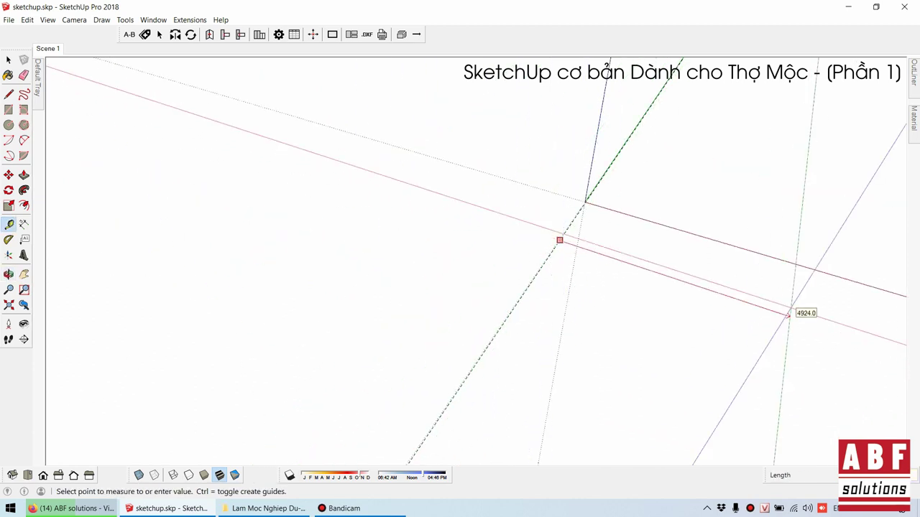
click(789, 314)
mouse_move(789, 314)
middle_down()
mouse_move(456, 456)
mouse_move(449, 298)
mouse_move(264, 394)
middle_up()
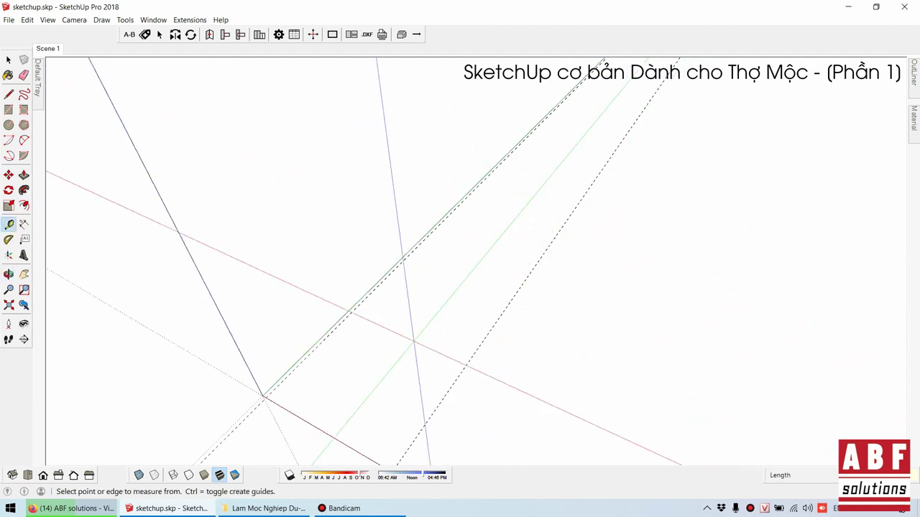
click(312, 425)
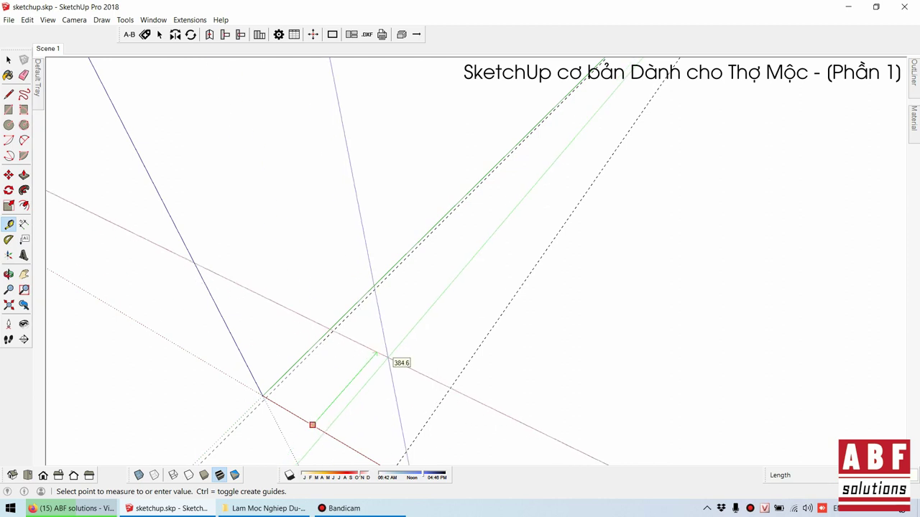
click(347, 311)
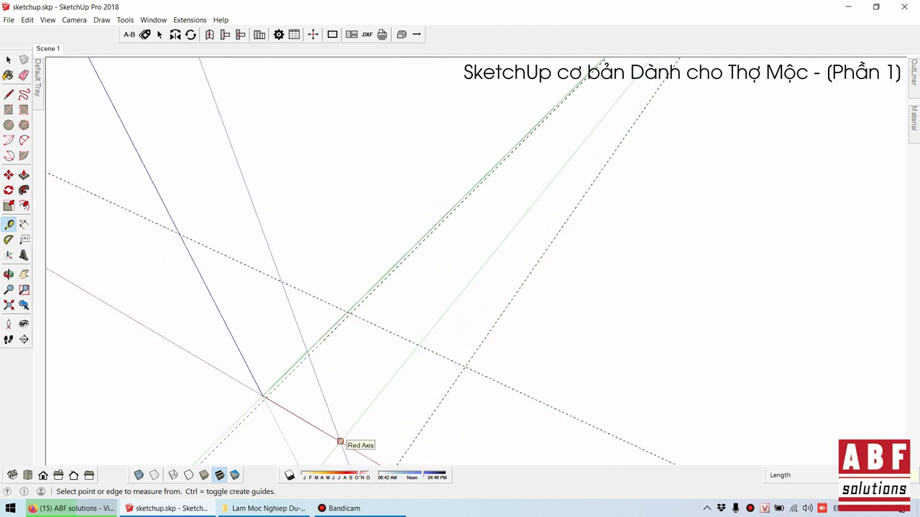
mouse_move(263, 395)
middle_down()
mouse_move(288, 350)
mouse_move(247, 163)
middle_up()
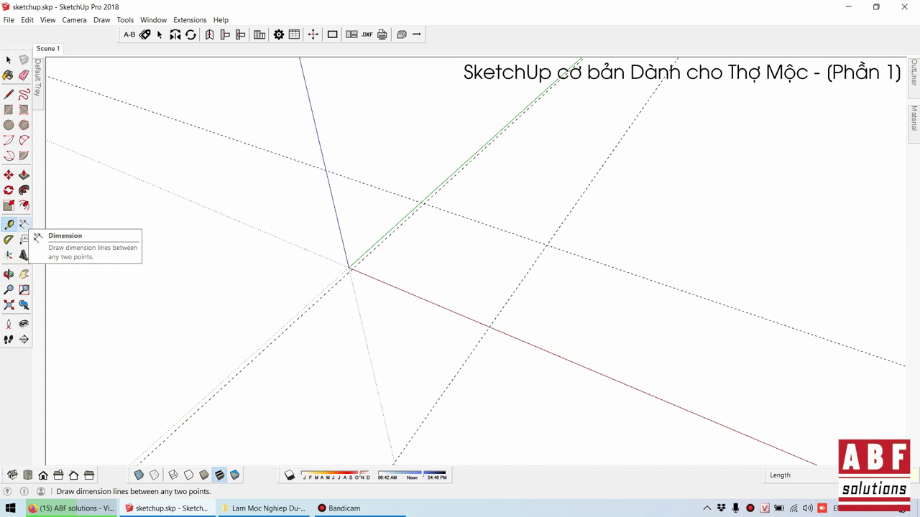
- Start a dimension at the red axis and guide crossing, then cancel it
click(23, 225)
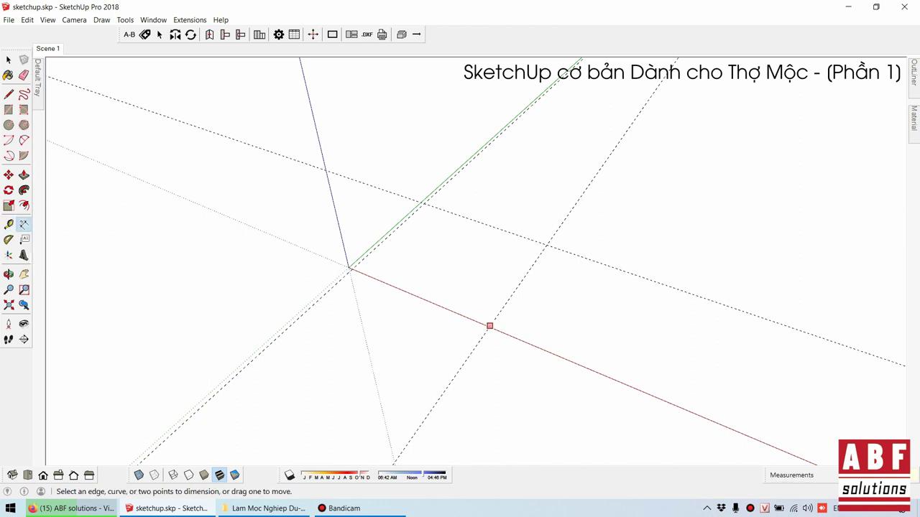
click(490, 325)
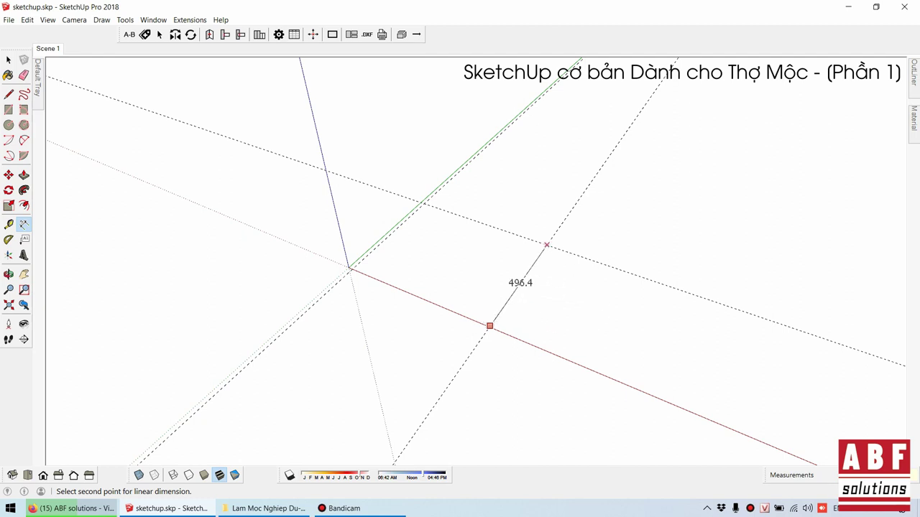
click(546, 245)
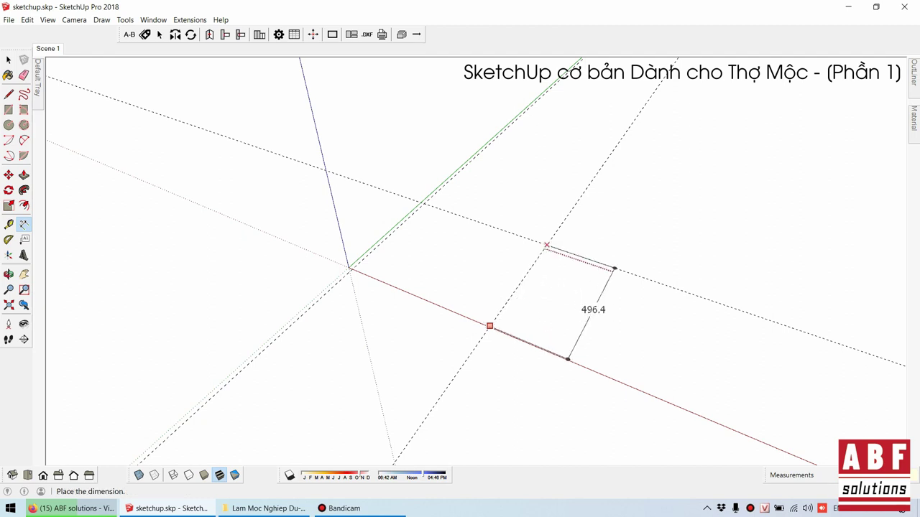
key(Escape)
middle_drag(589, 309, 460, 216)
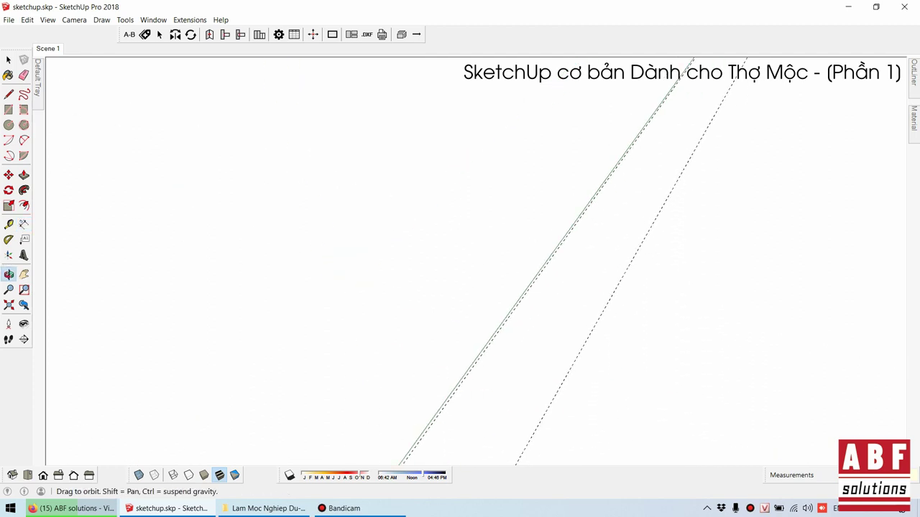
middle_drag(338, 188, 353, 217)
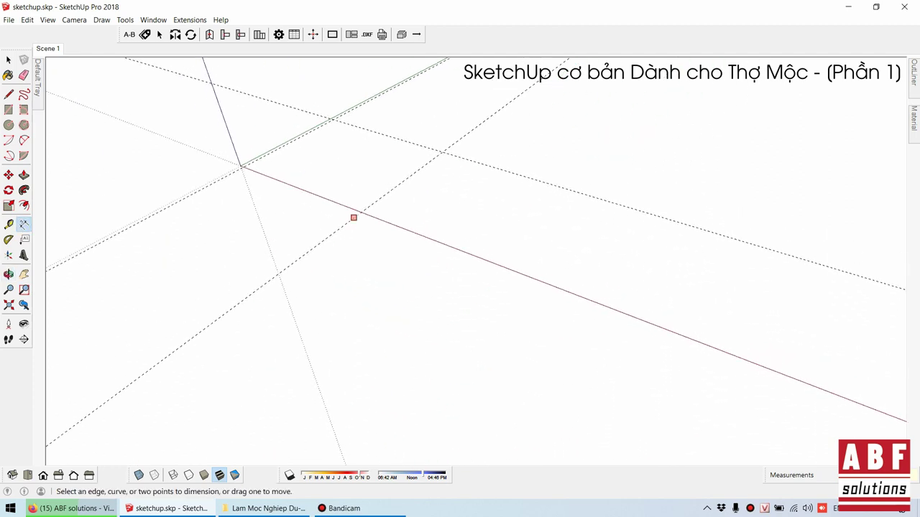
click(9, 59)
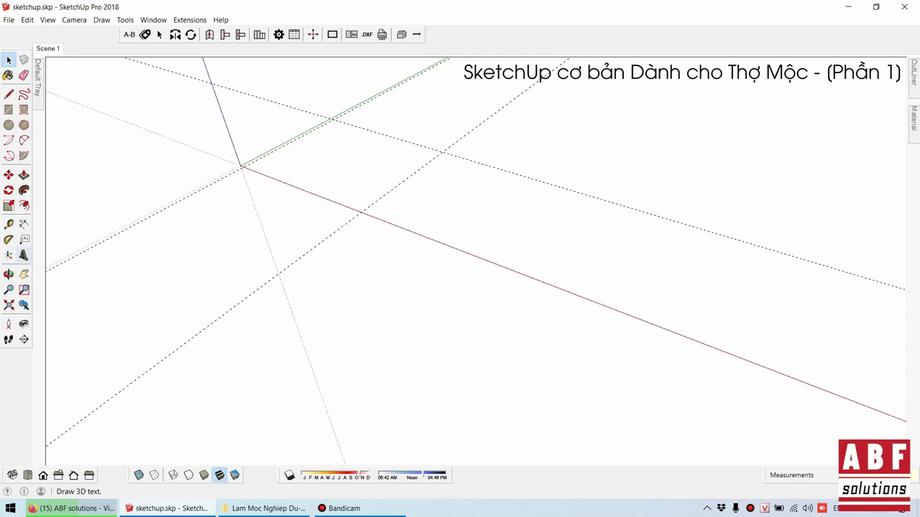
- Check the 500 distance to the guide and add a 500.0 dimension from the red axis
click(9, 225)
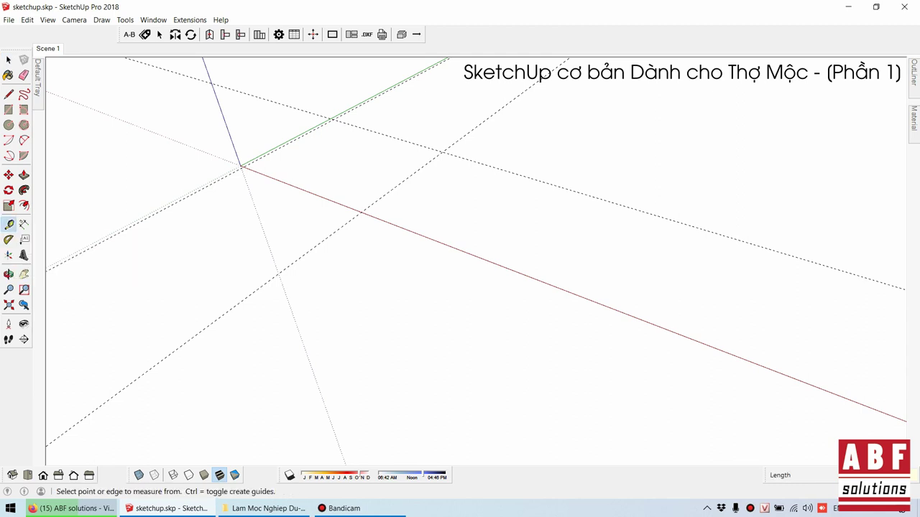
click(369, 130)
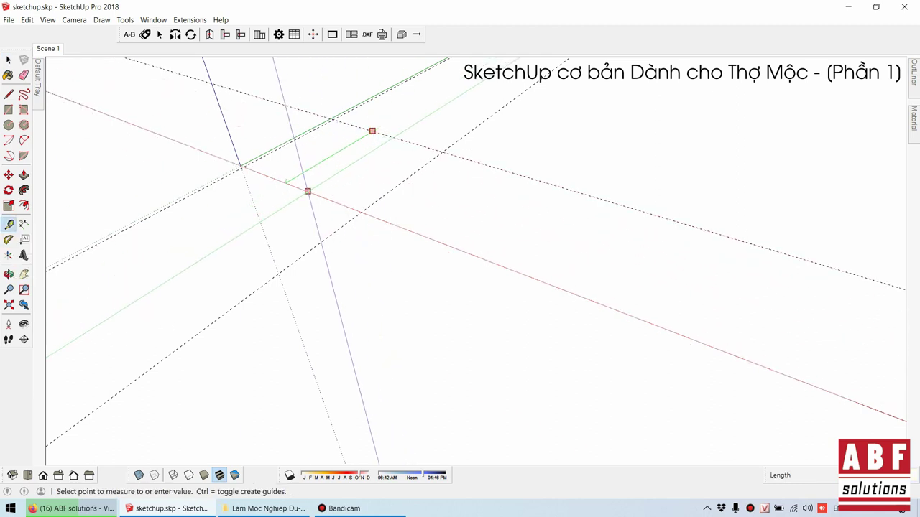
click(308, 192)
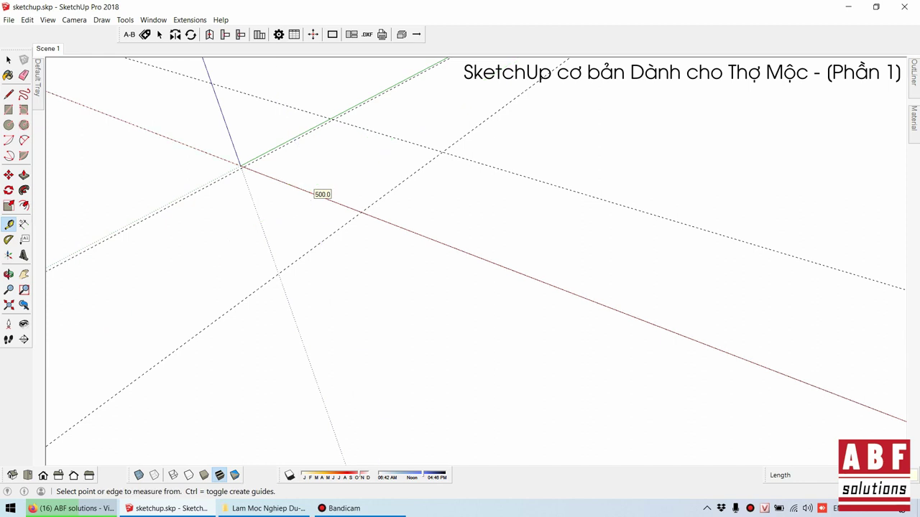
click(23, 224)
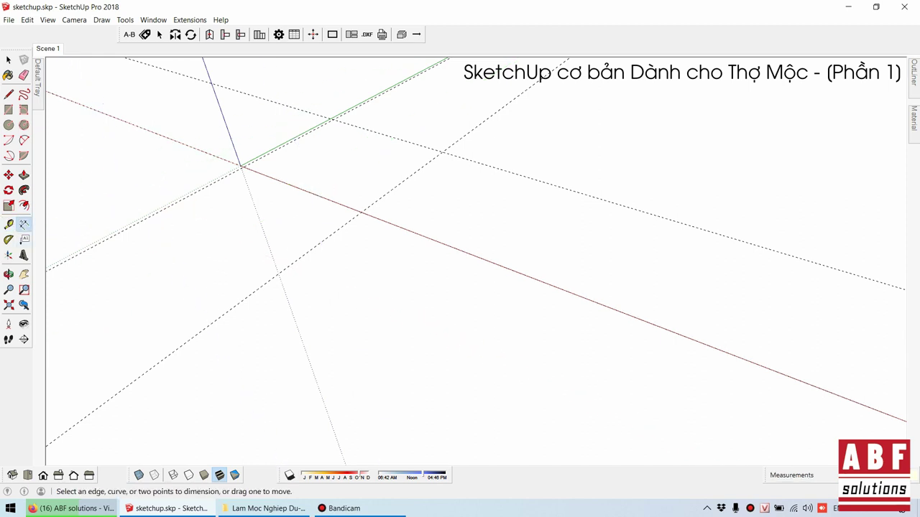
click(443, 152)
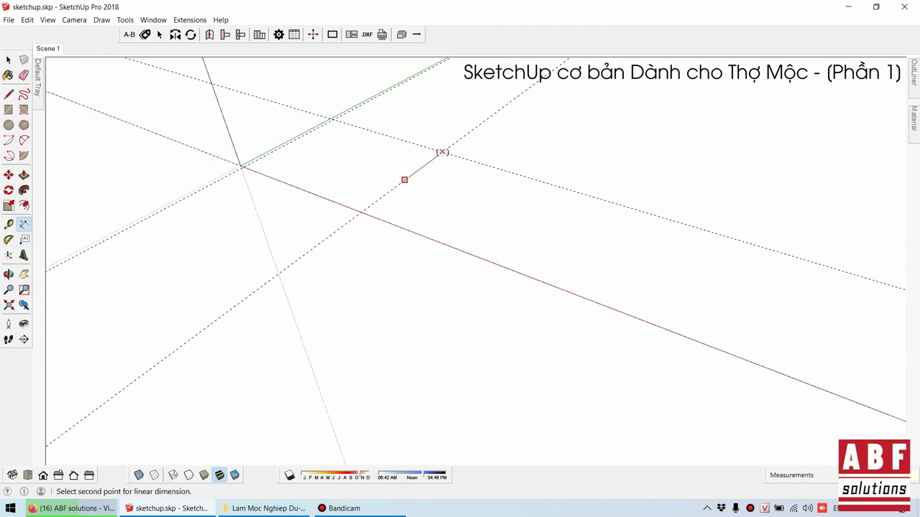
click(365, 210)
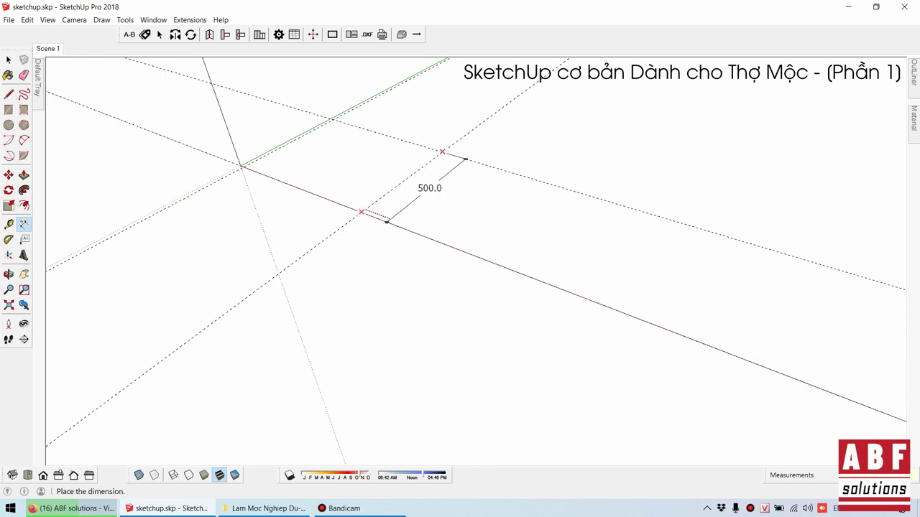
click(406, 230)
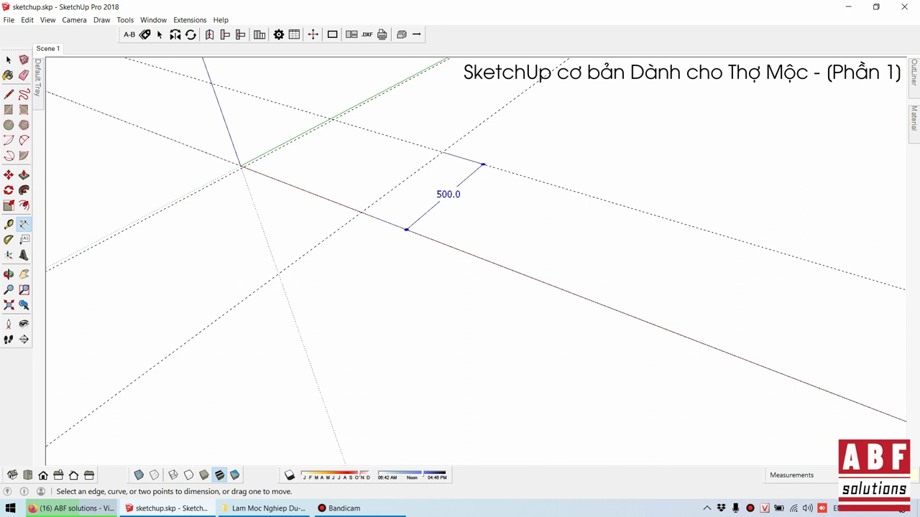
key(Escape)
- Add a 600.0 dimension between the two parallel guides
middle_drag(503, 302, 537, 288)
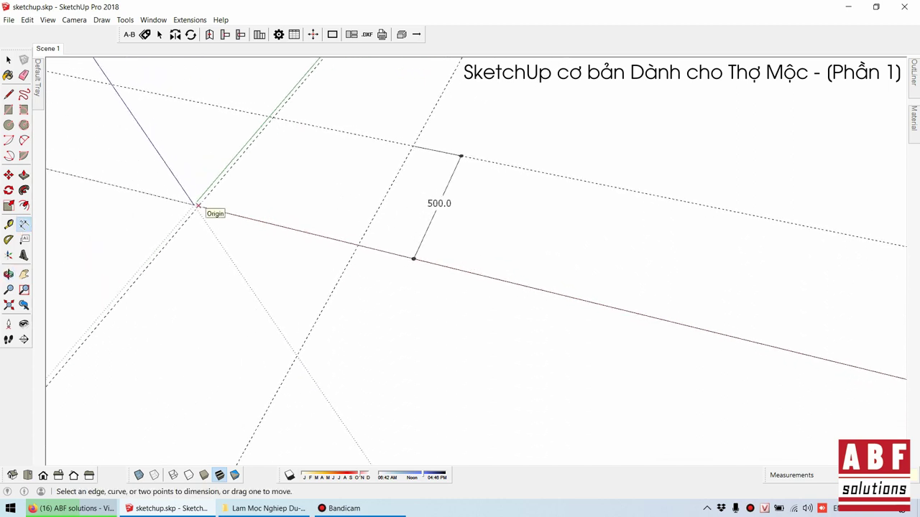
middle_drag(413, 147, 381, 185)
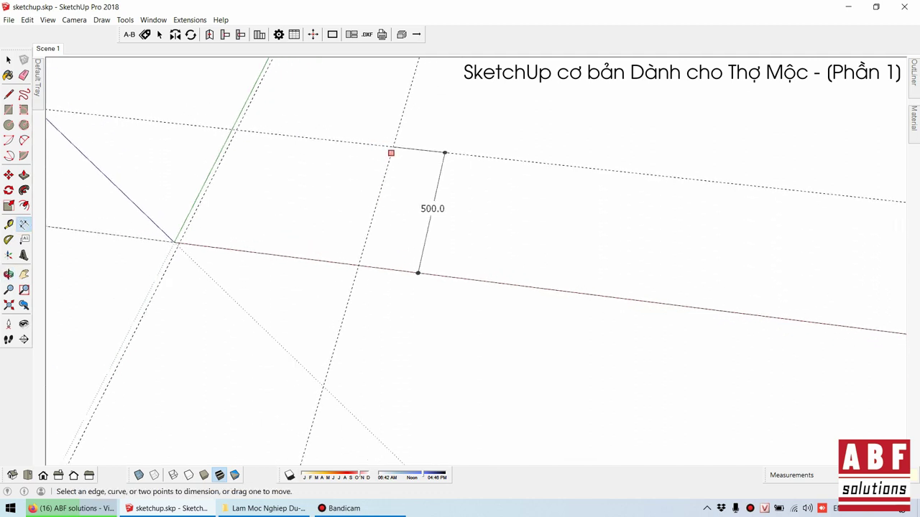
click(392, 147)
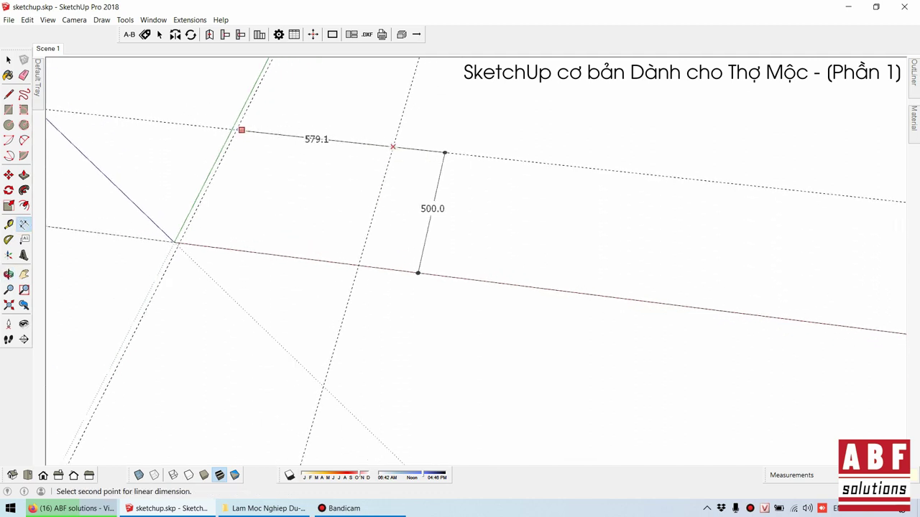
click(235, 129)
click(250, 103)
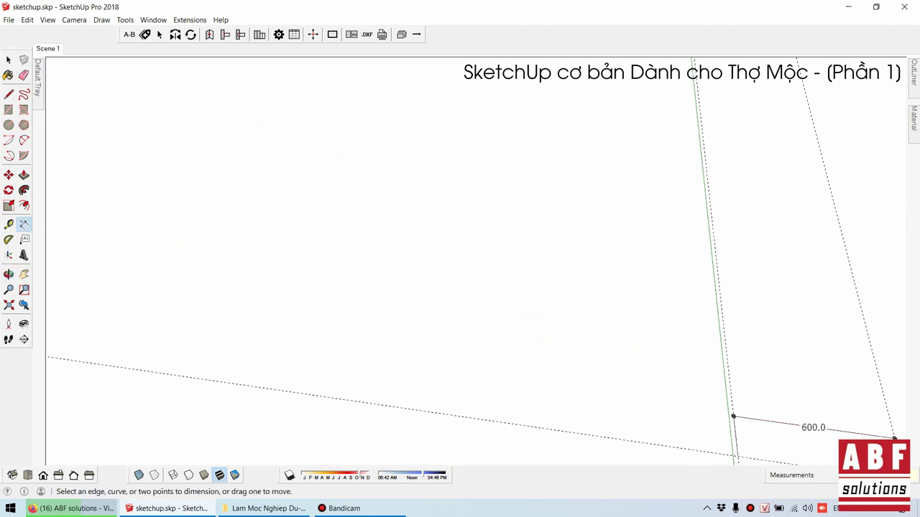
middle_drag(403, 216, 531, 345)
middle_drag(460, 287, 359, 301)
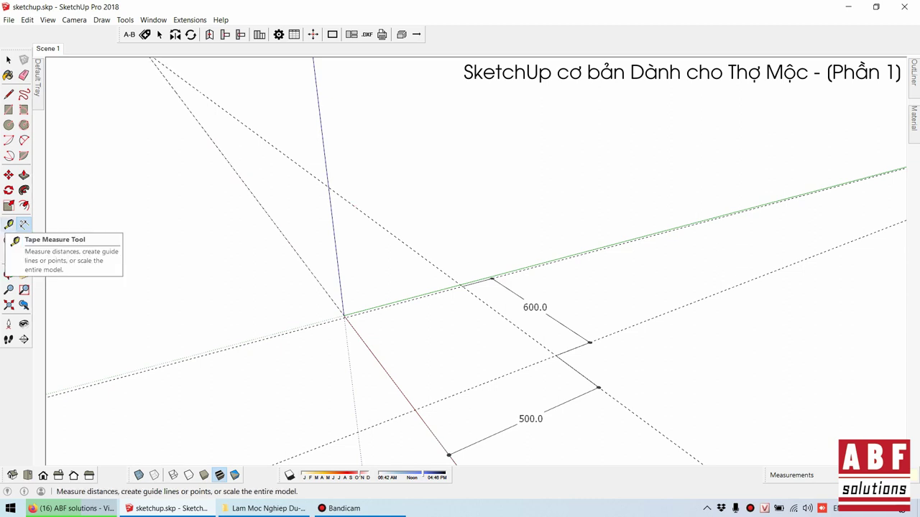
- With the Tape Measure, drag a guide up from the green-axis line to sit high above the origin
click(8, 224)
click(407, 300)
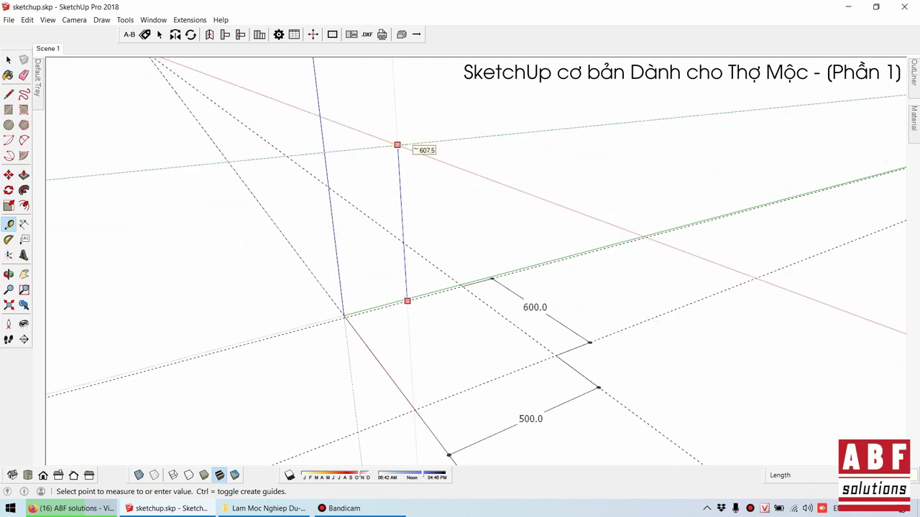
click(397, 145)
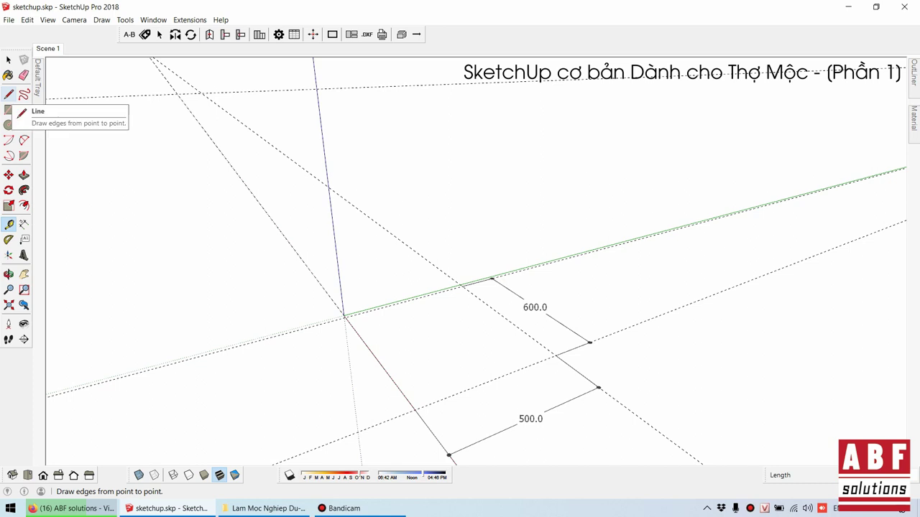
- Draw a vertical line from the origin up to the top guide
click(9, 94)
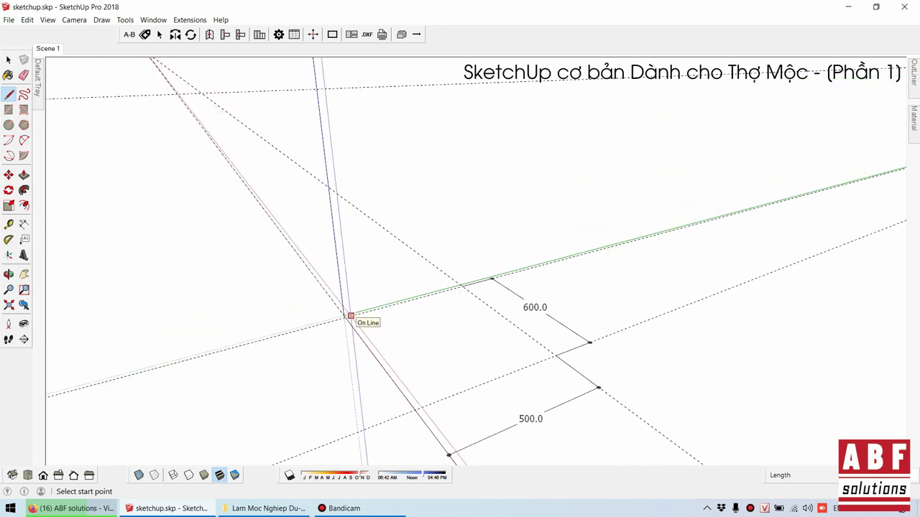
middle_drag(343, 314, 176, 230)
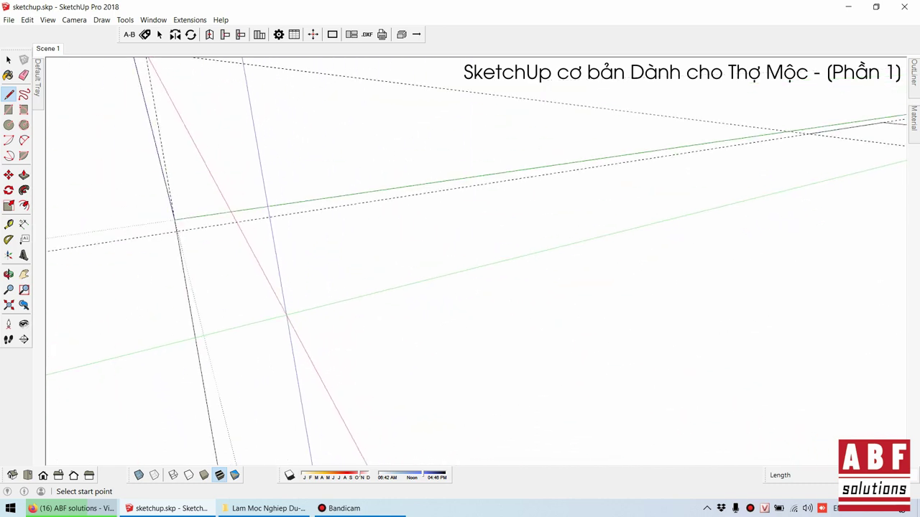
click(176, 230)
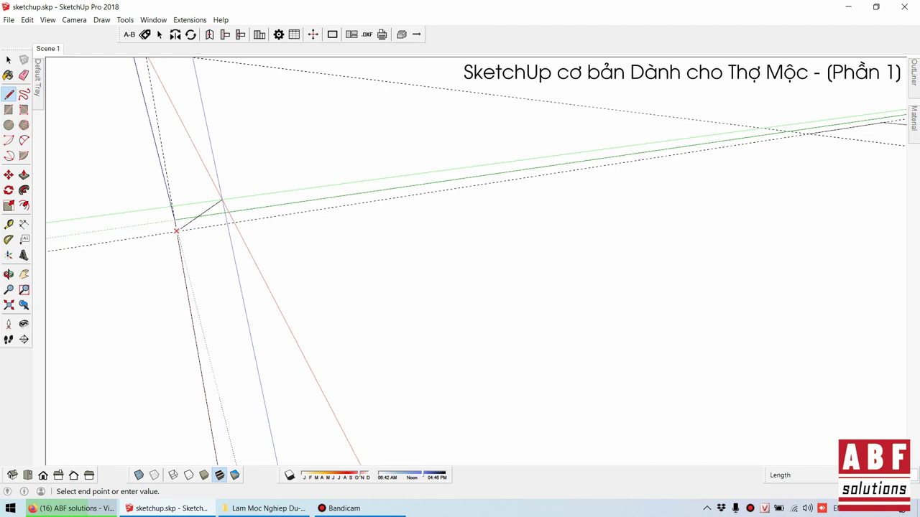
middle_drag(222, 200, 338, 330)
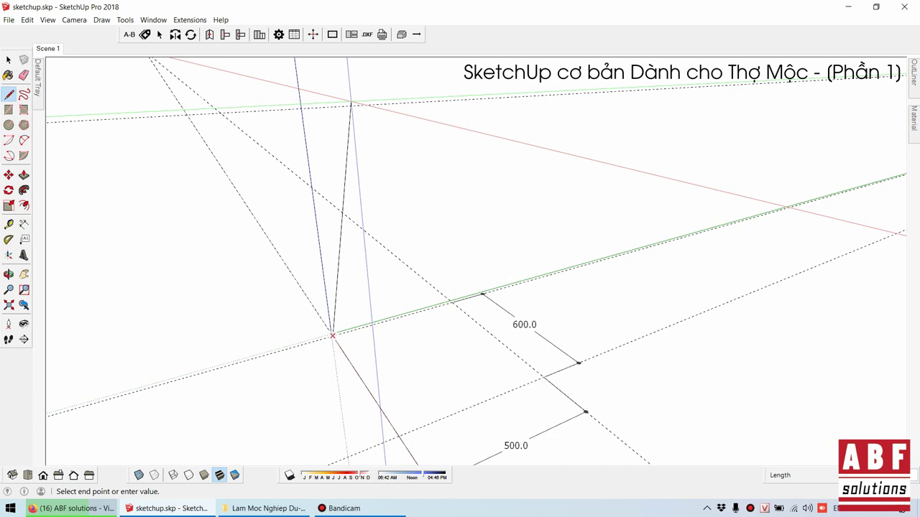
key(Up)
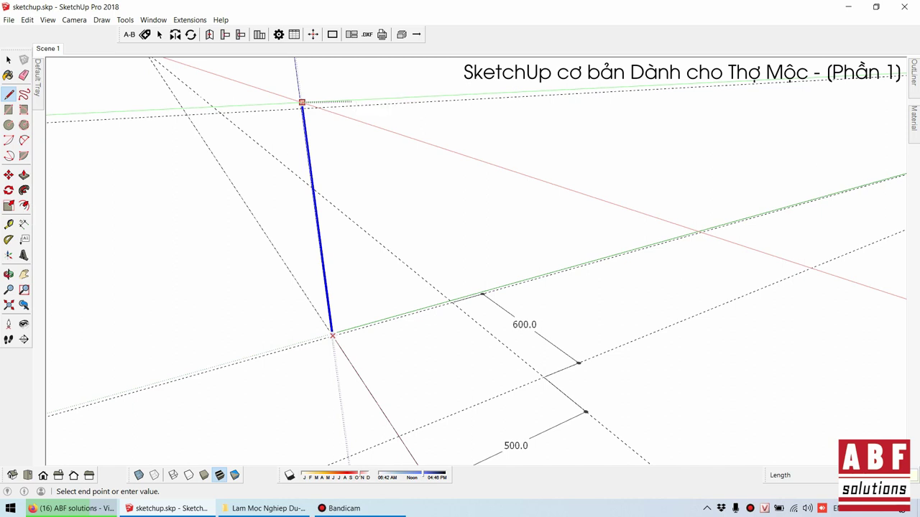
click(301, 103)
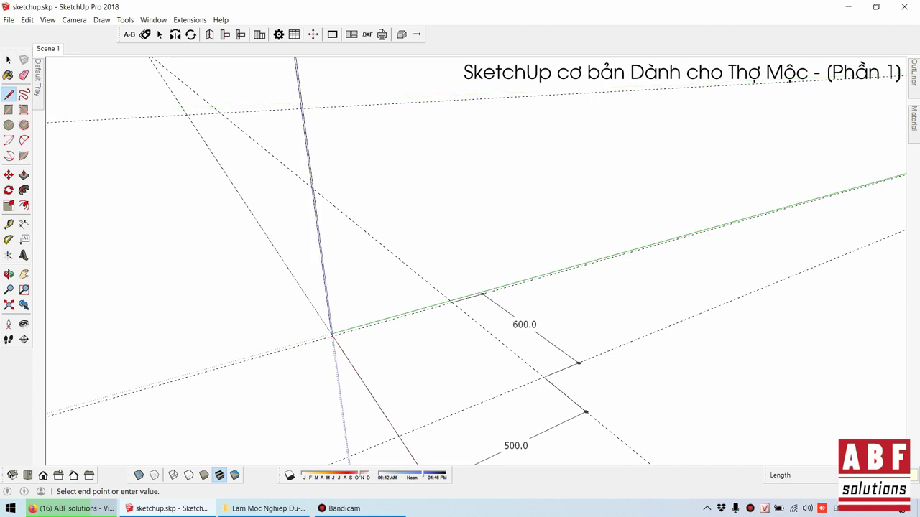
middle_drag(301, 103, 349, 109)
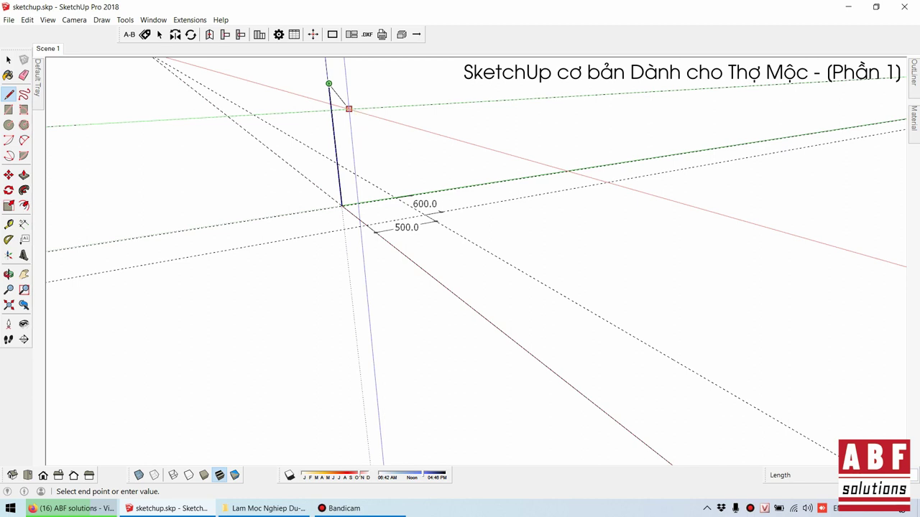
- Draw the top edge along the green axis to the guide, then close the rectangle into a face
key(shift)
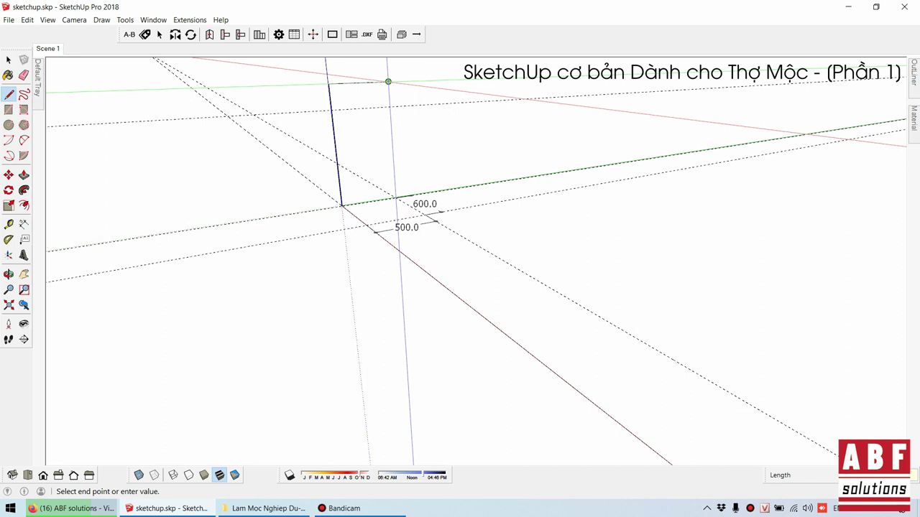
click(388, 82)
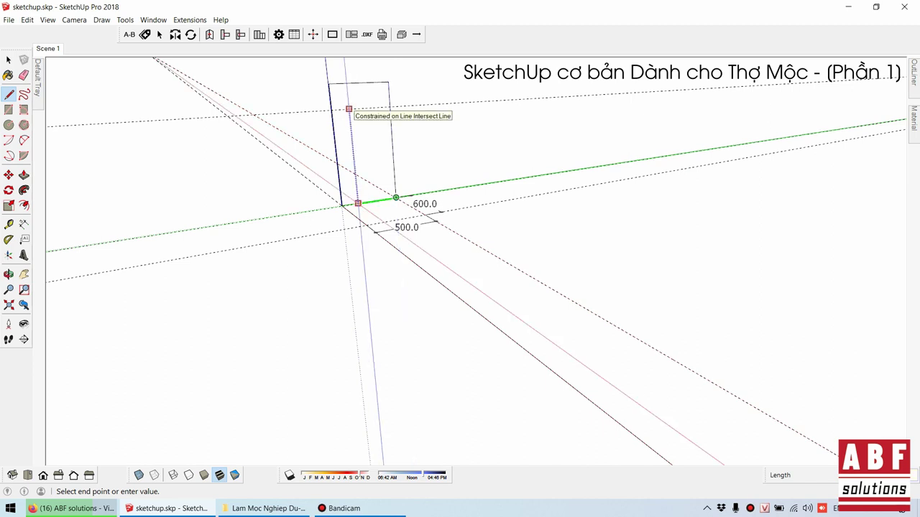
key(Up)
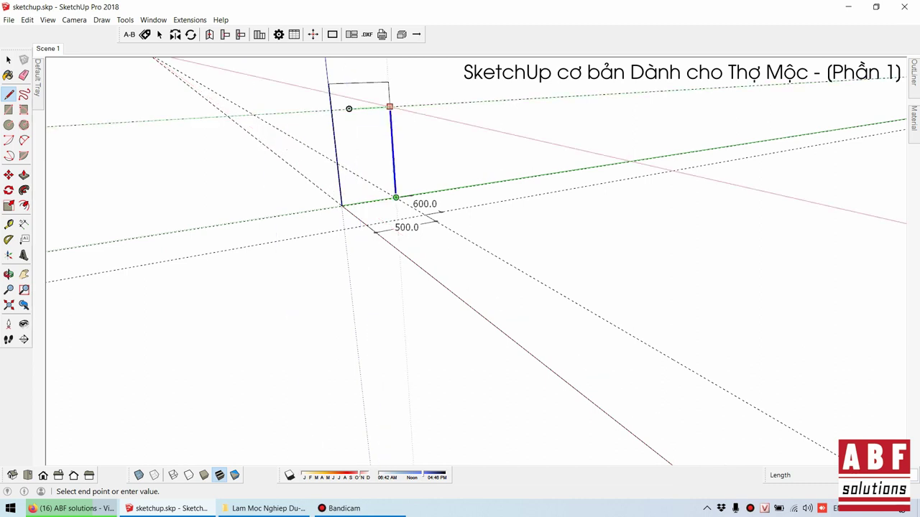
key(Left)
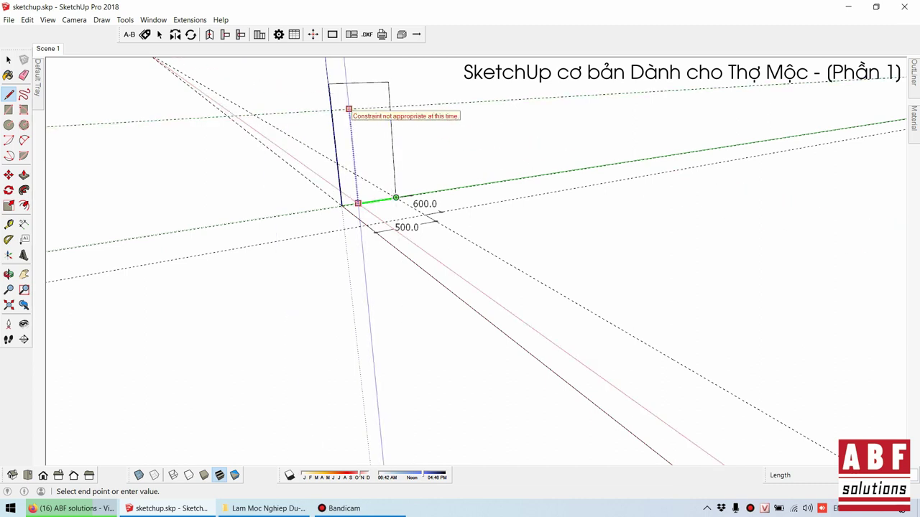
key(Left)
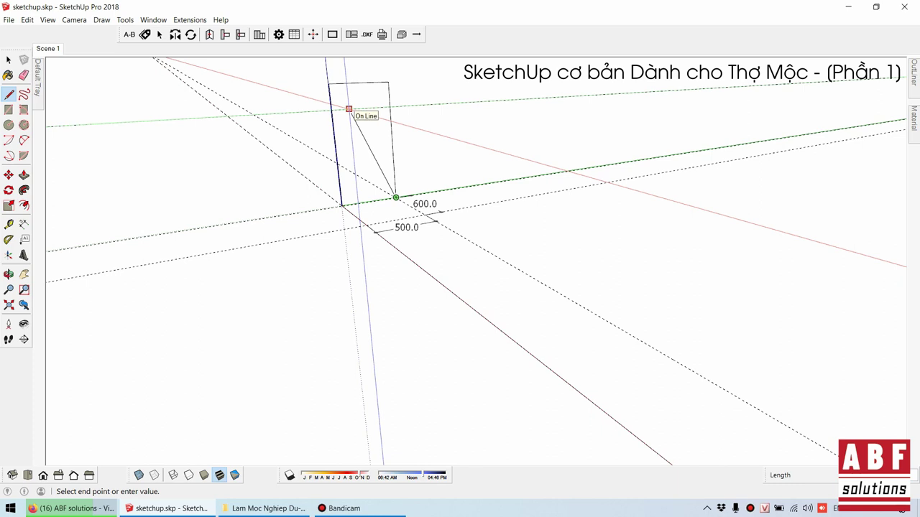
key(Left)
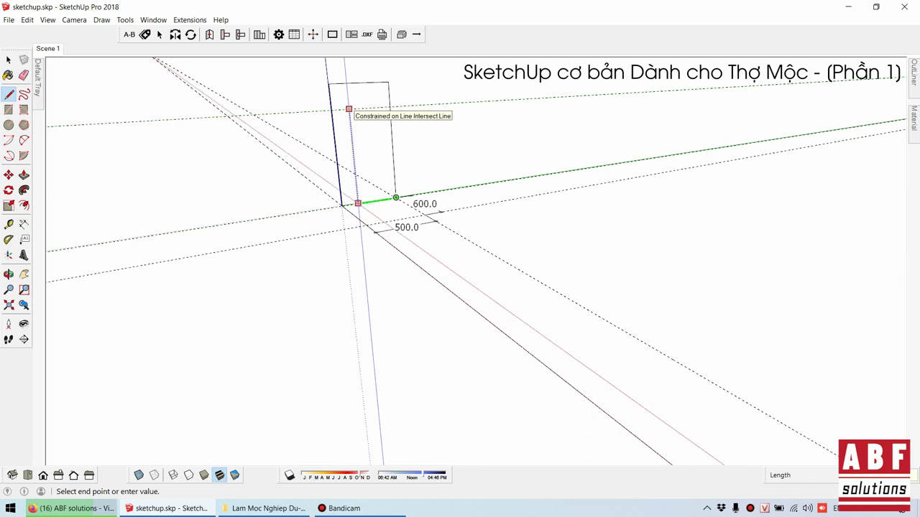
click(349, 109)
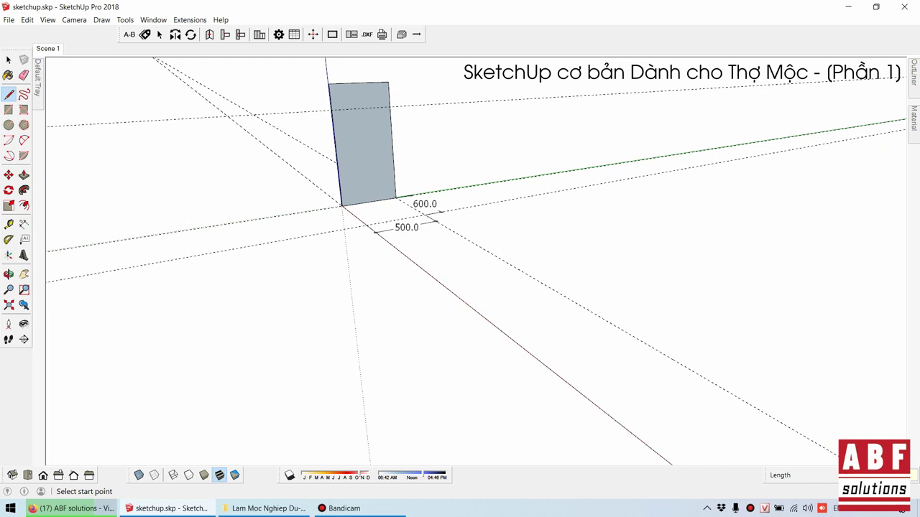
- Switch to Select, orbit around the new face, and try selecting its top edge and face
key(space)
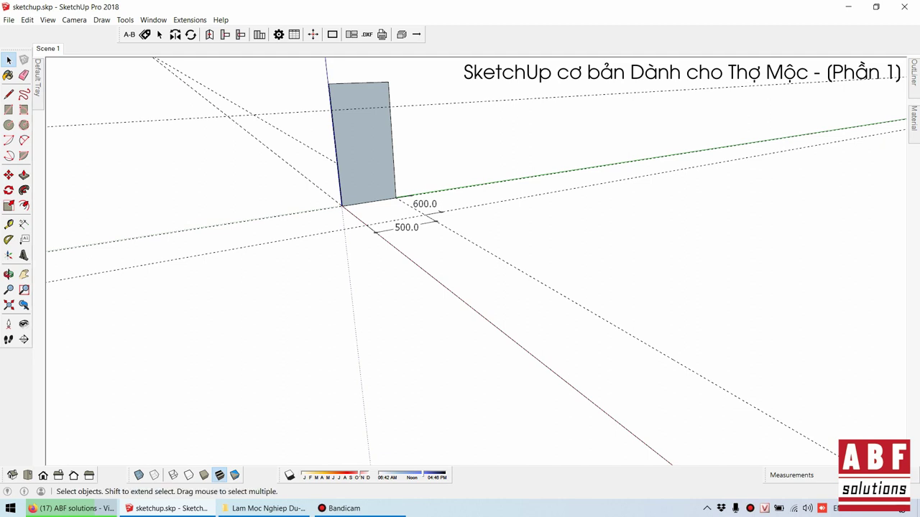
middle_drag(460, 288, 403, 301)
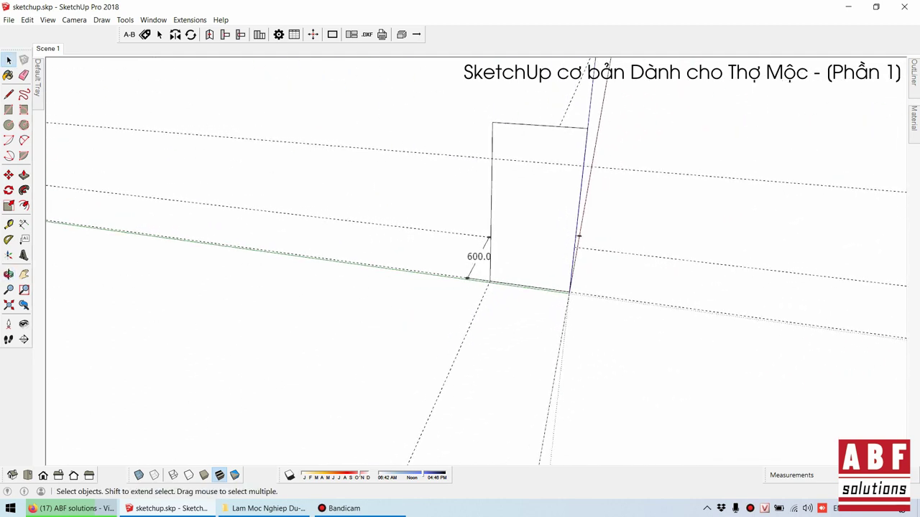
middle_drag(460, 288, 431, 302)
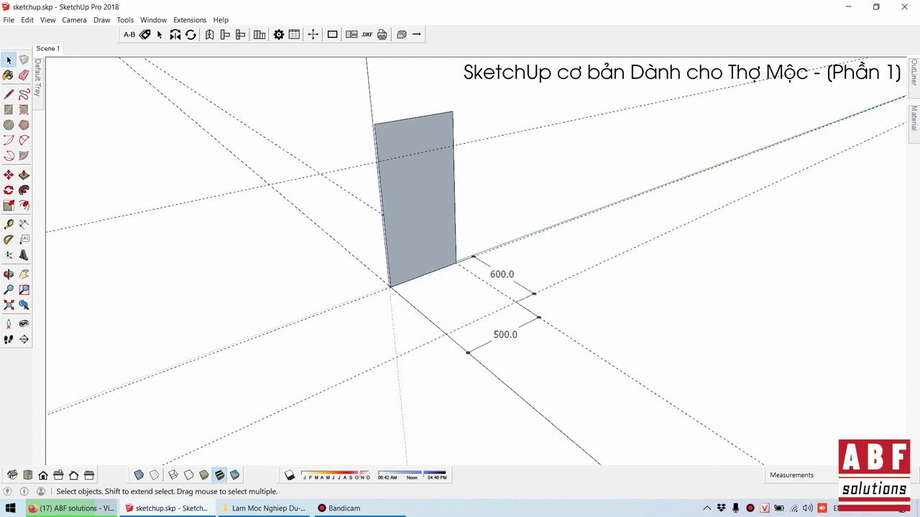
middle_drag(460, 288, 453, 291)
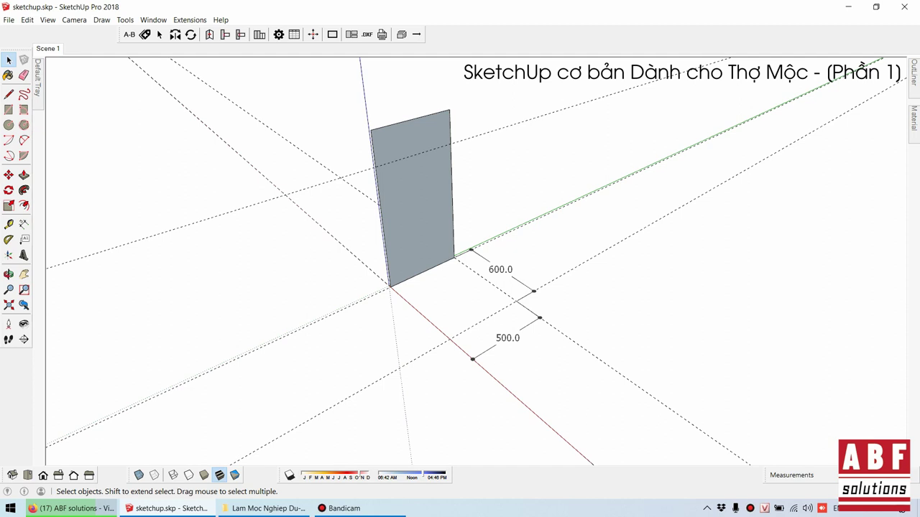
click(410, 121)
click(411, 194)
key(ctrl+t)
- Double-click the upright face to select it together with all its edges
double_click(412, 194)
key(ctrl+t)
click(412, 194)
click(410, 120)
click(379, 208)
double_click(413, 198)
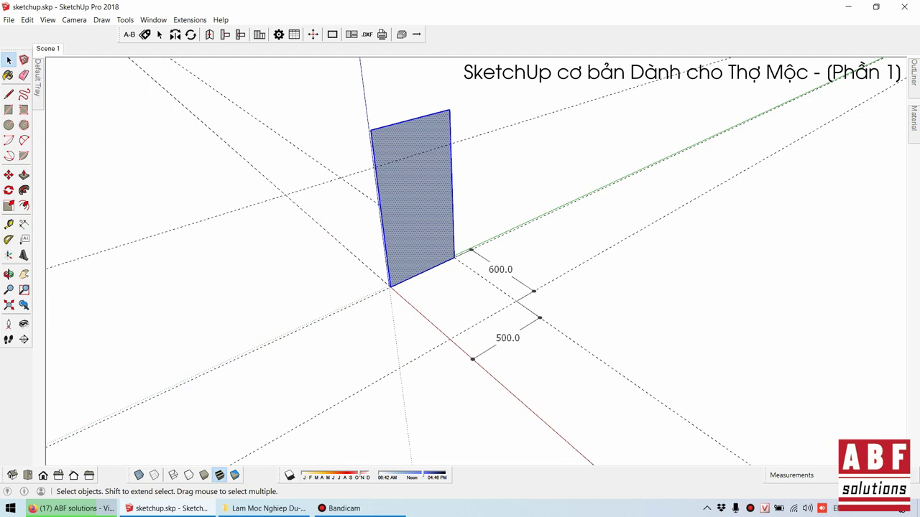
- Group the upright face and name the group instance 'Hồng Trải' in Entity Info
right_click(414, 141)
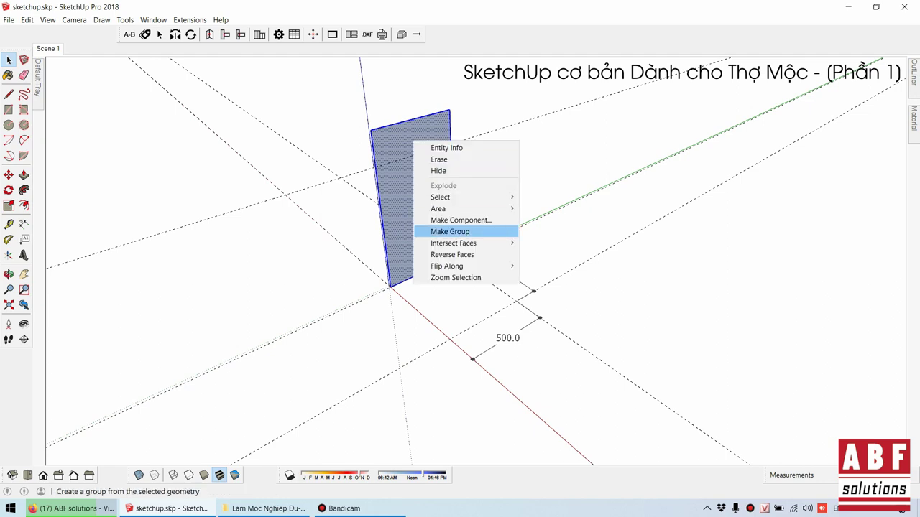
click(450, 232)
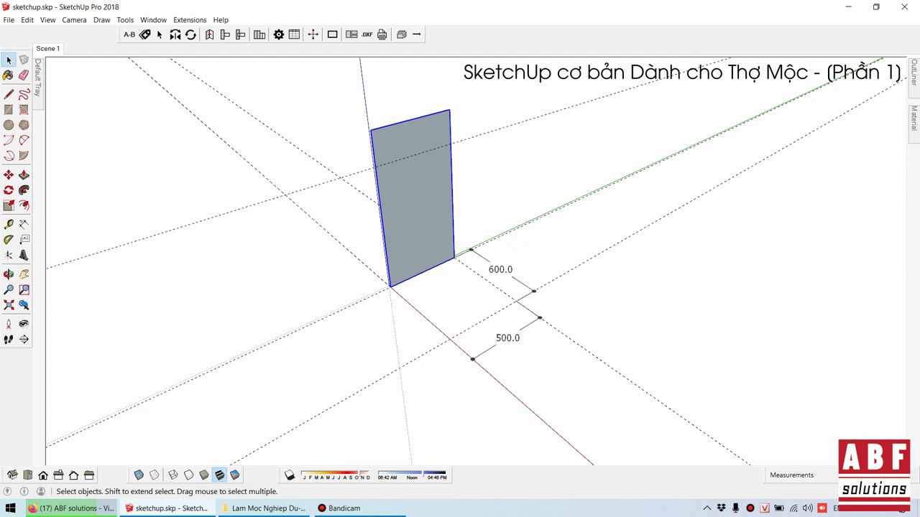
right_click(416, 141)
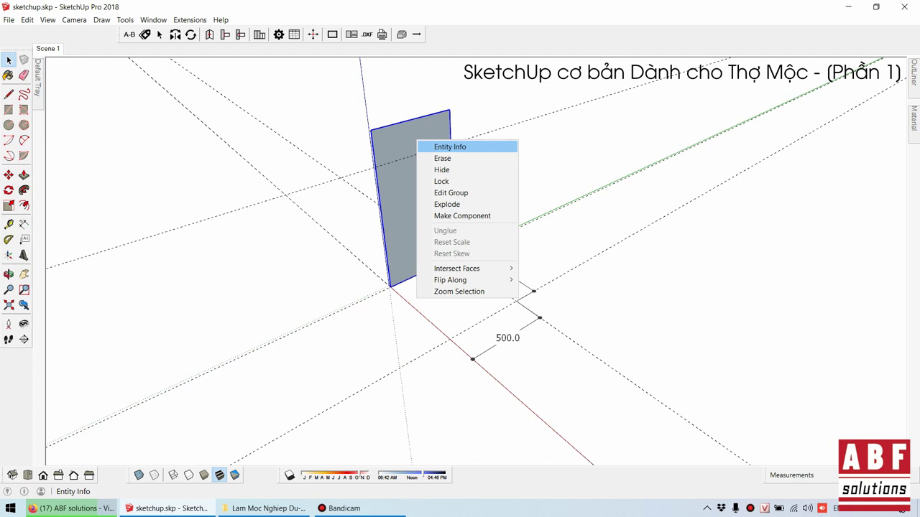
click(450, 147)
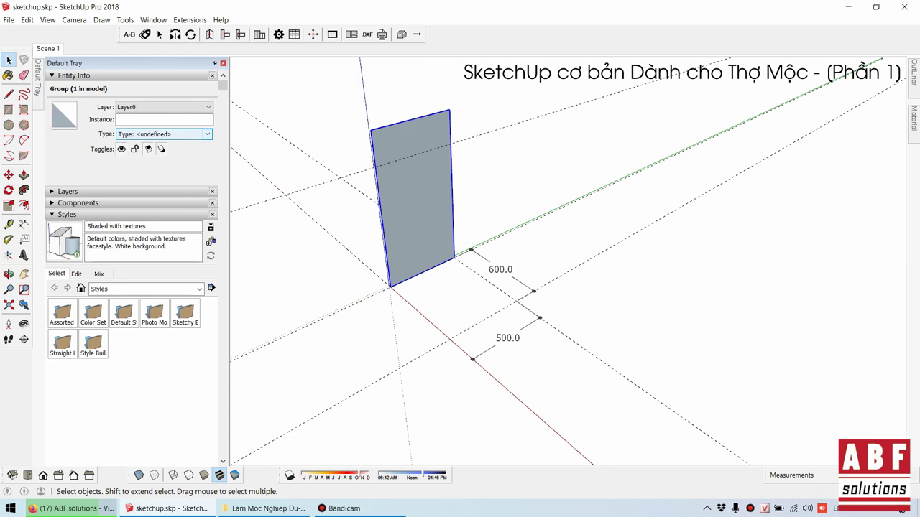
key(Tab)
key(Tab)
key(Tab)
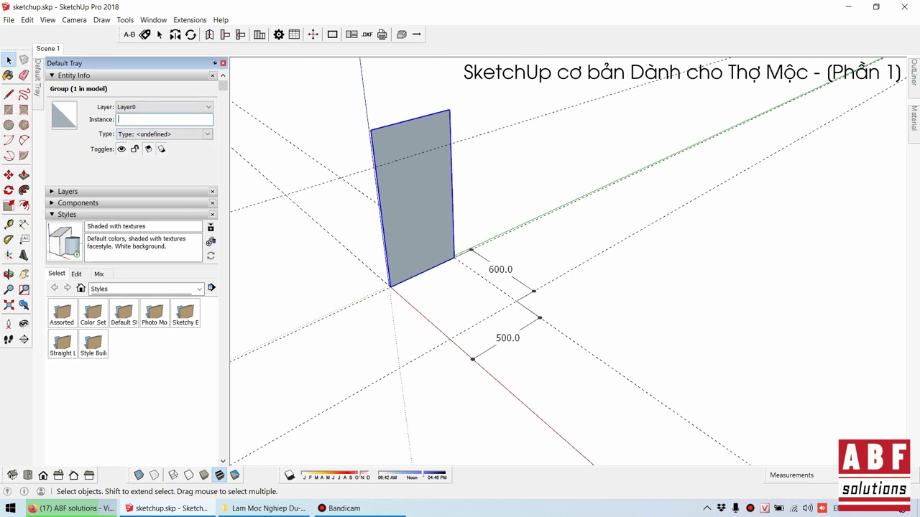
text(Hồng T)
text(rải)
- Close the Entity Info tray and orbit around the upright panel to check its front and back faces
click(646, 359)
middle_drag(575, 287, 503, 302)
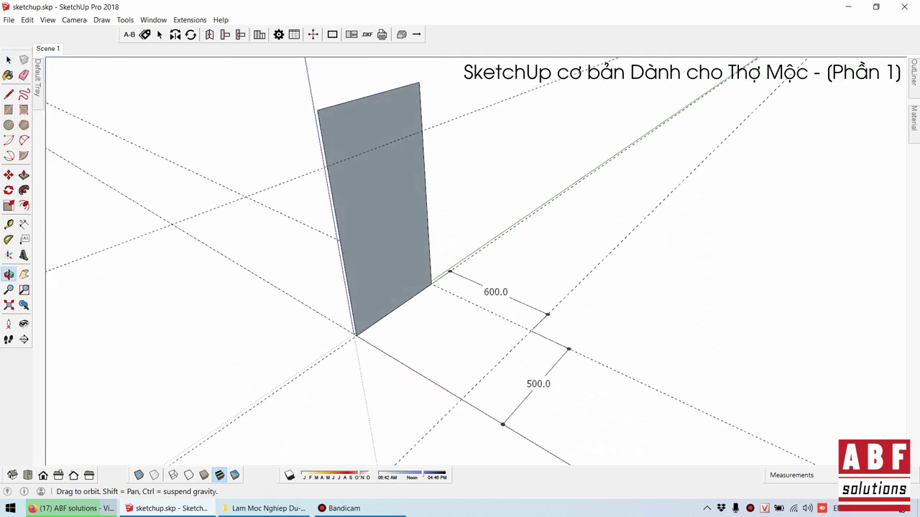
middle_drag(460, 258, 374, 266)
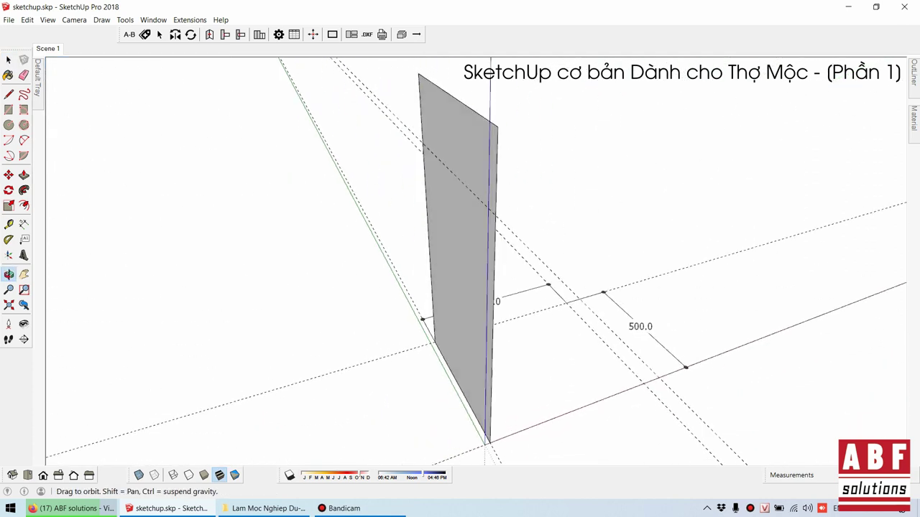
middle_drag(460, 259, 352, 267)
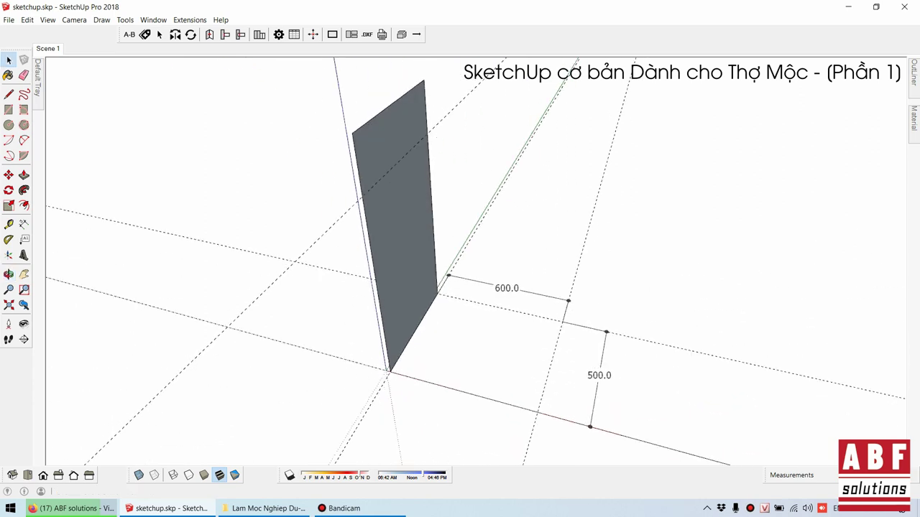
middle_drag(459, 258, 406, 270)
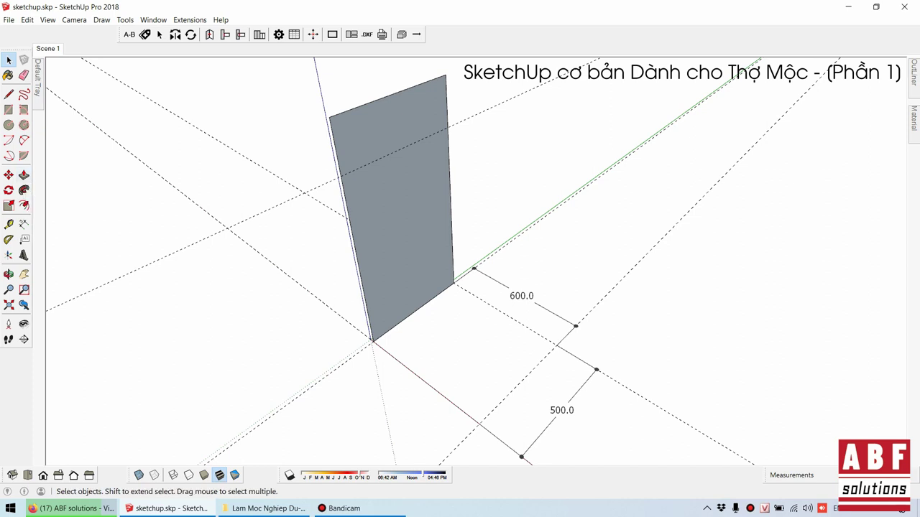
click(24, 175)
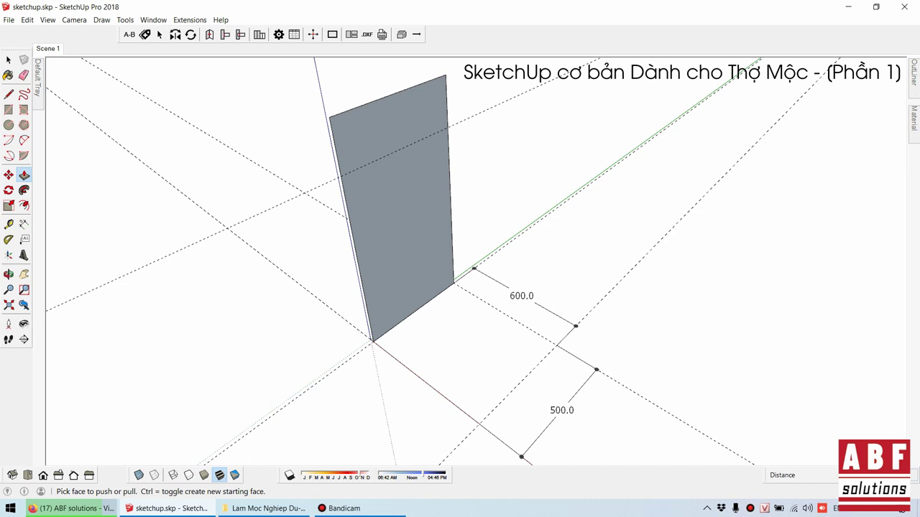
- Zoom out and select the flat rectangular face lying right of the upright panel
key(space)
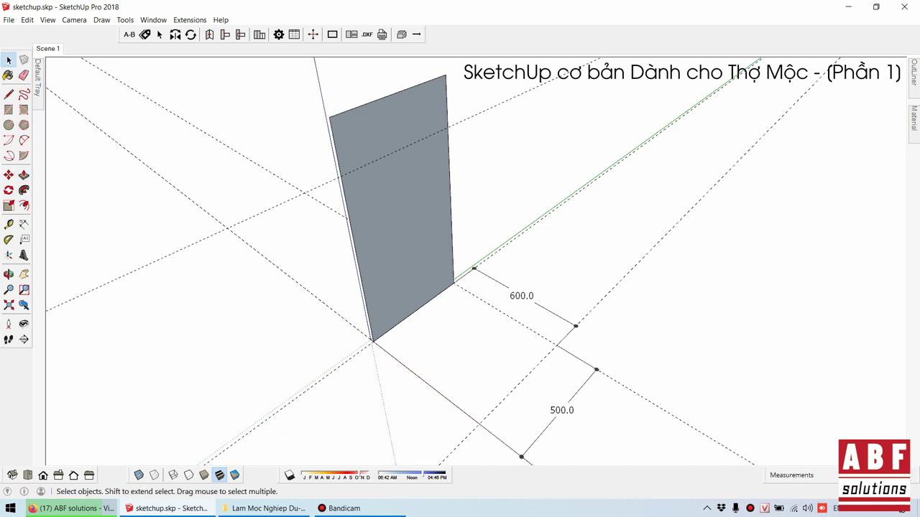
scroll(460, 259, down, 5)
key(r)
scroll(460, 259, up, 2)
key(space)
click(618, 253)
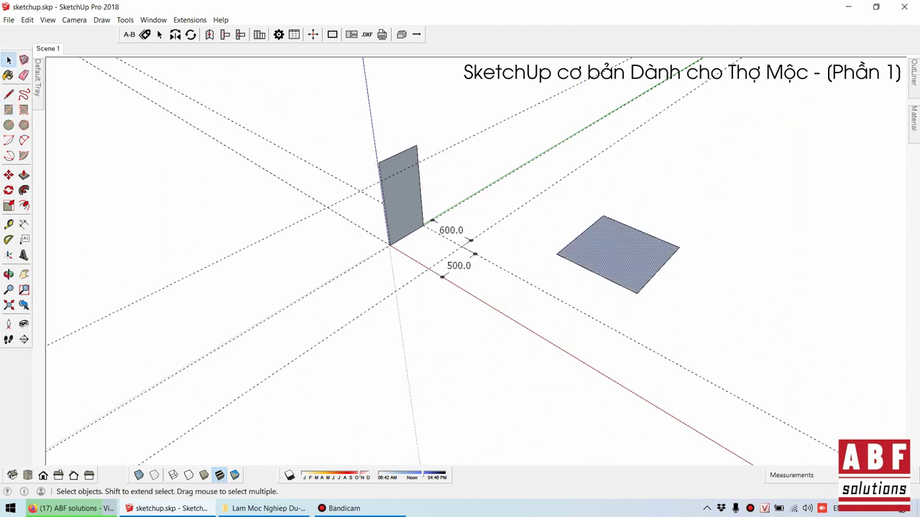
scroll(607, 248, up, 2)
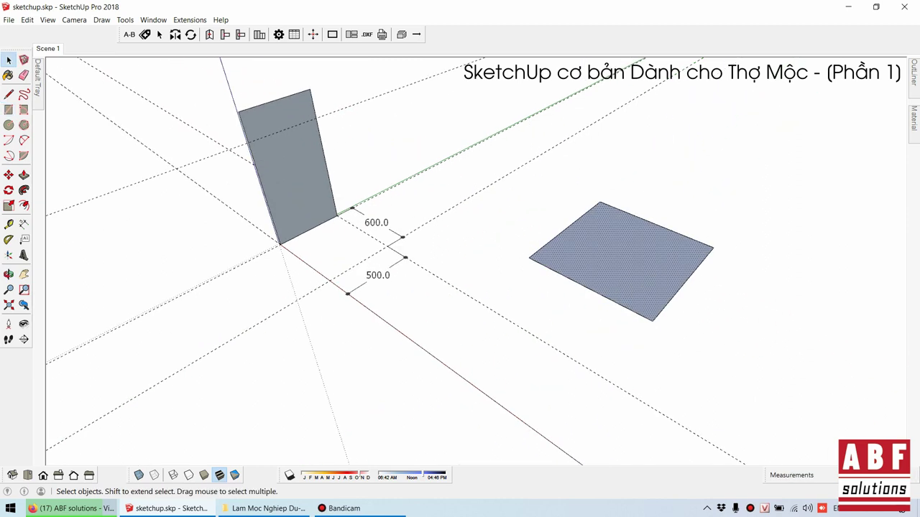
- Turn the flat face and its edges into a group, then orbit around both faces
double_click(616, 234)
right_click(616, 234)
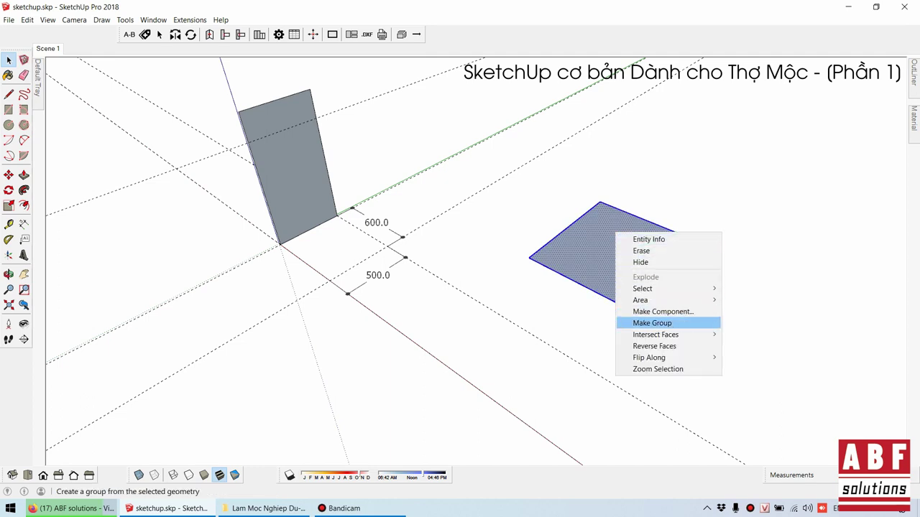
click(651, 323)
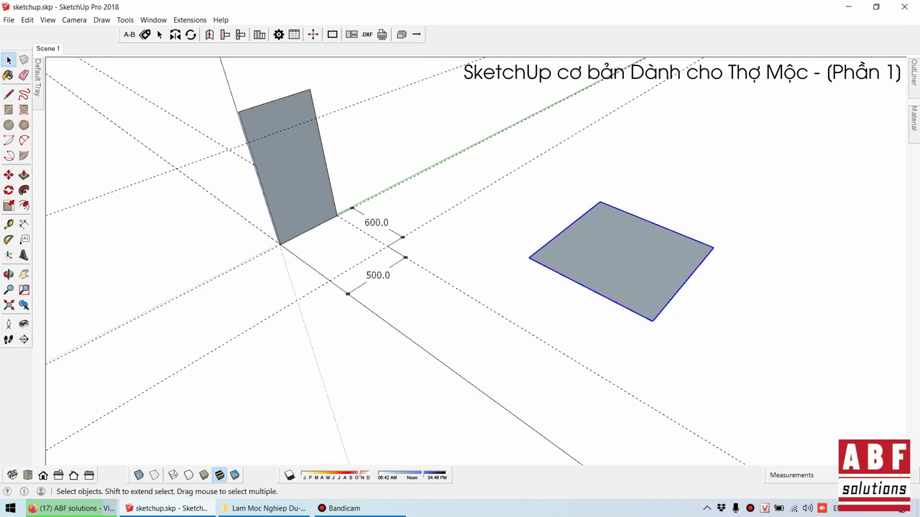
key(p)
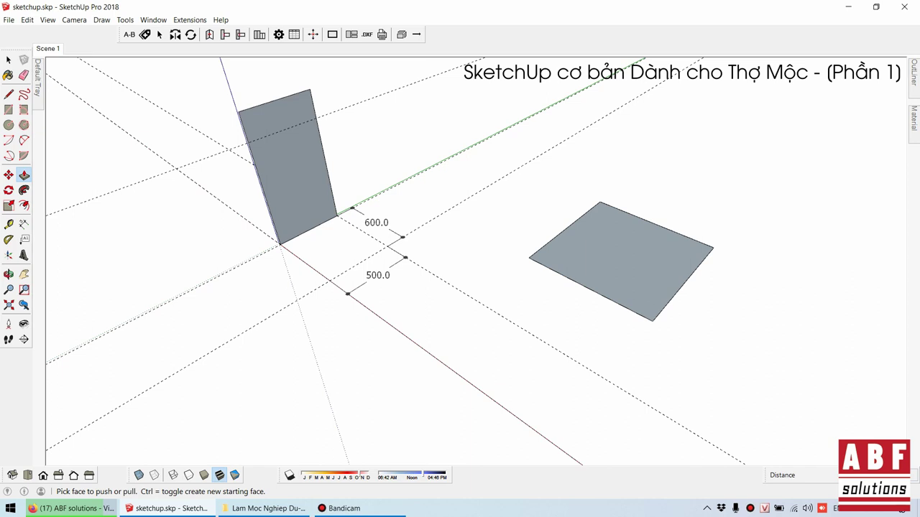
key(space)
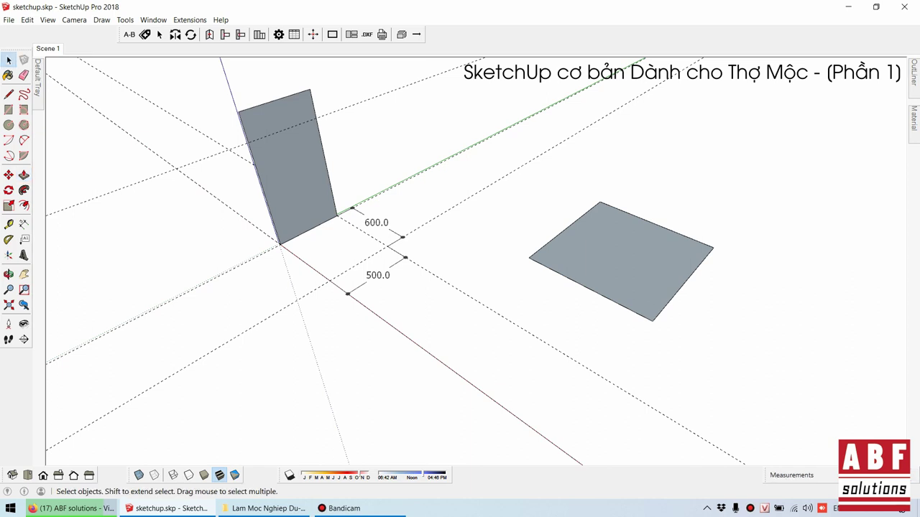
middle_drag(460, 288, 431, 302)
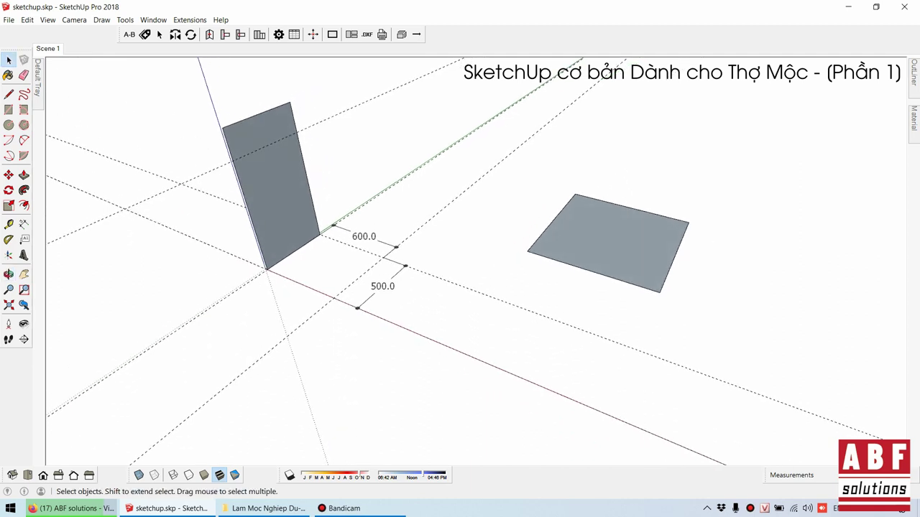
- Open the upright panel group and give its face thickness with Push/Pull
click(269, 184)
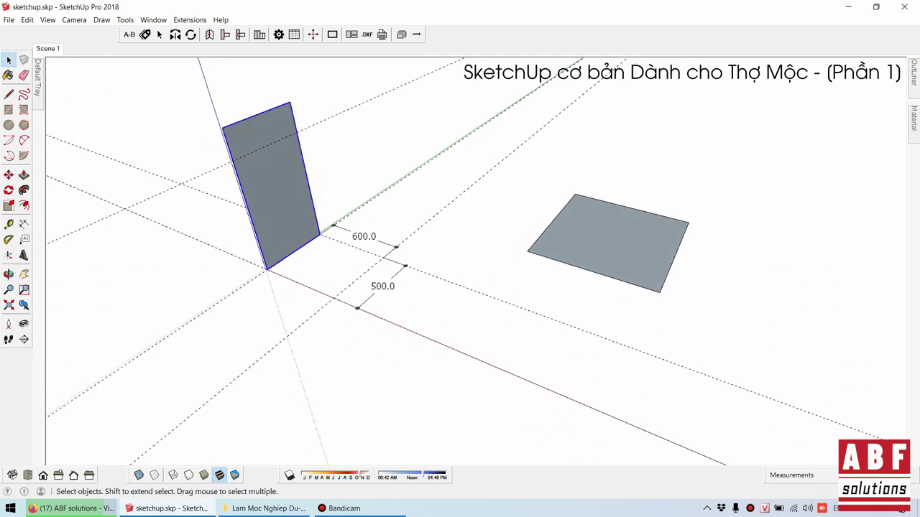
key(Return)
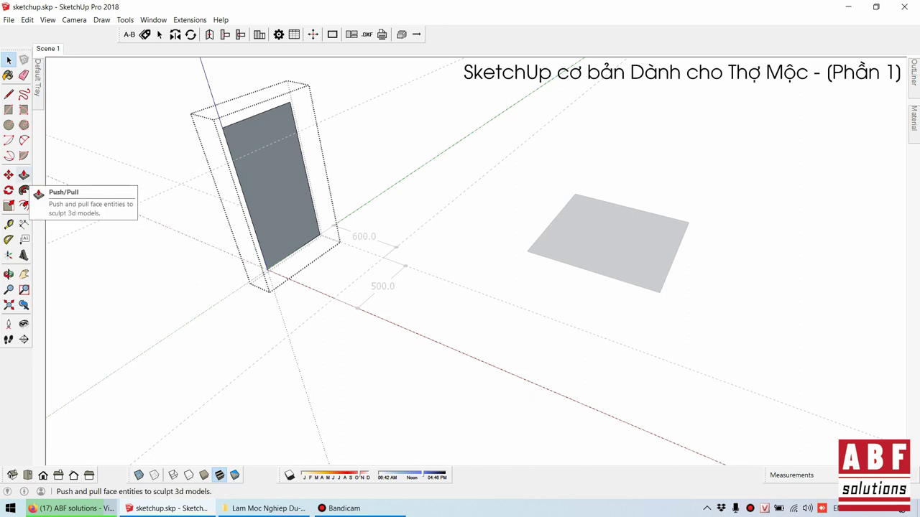
click(24, 174)
click(271, 185)
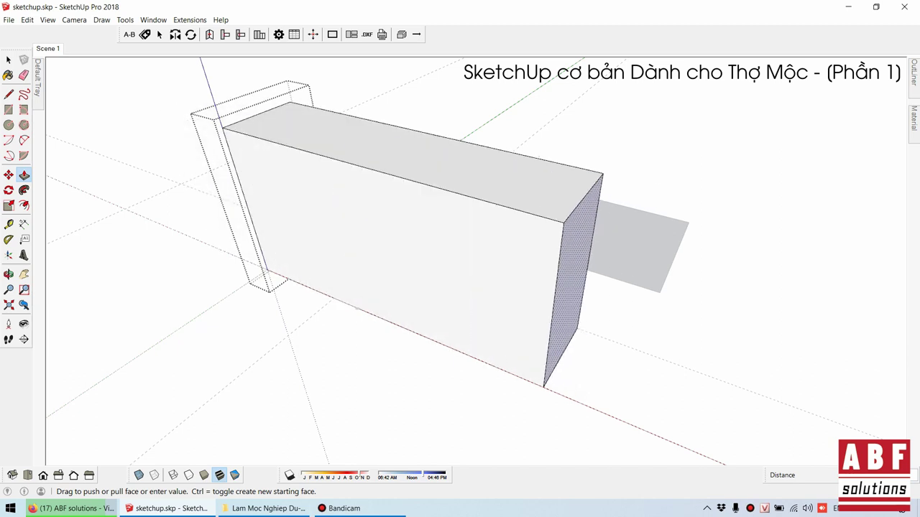
key(Escape)
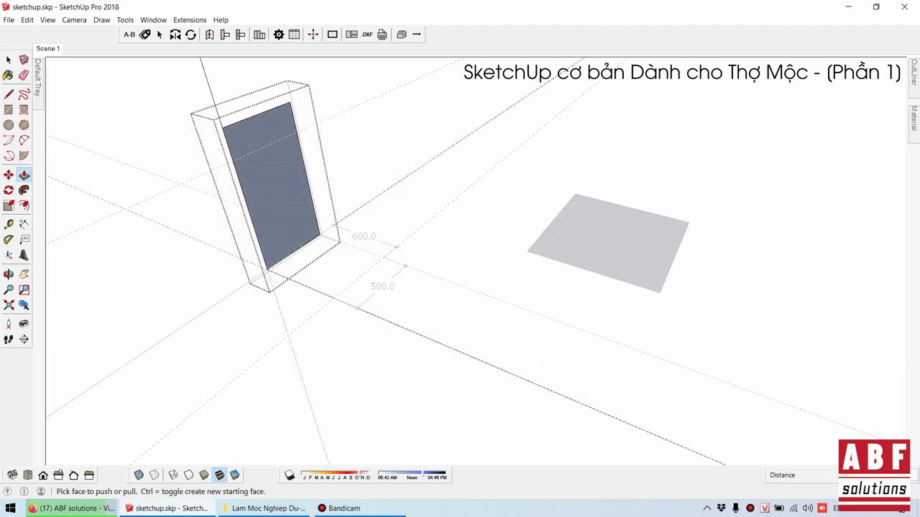
click(269, 187)
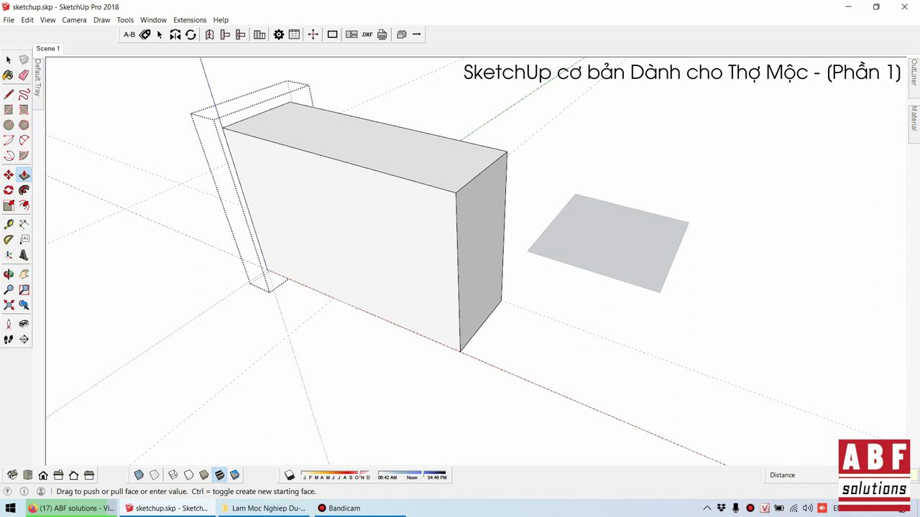
key(Escape)
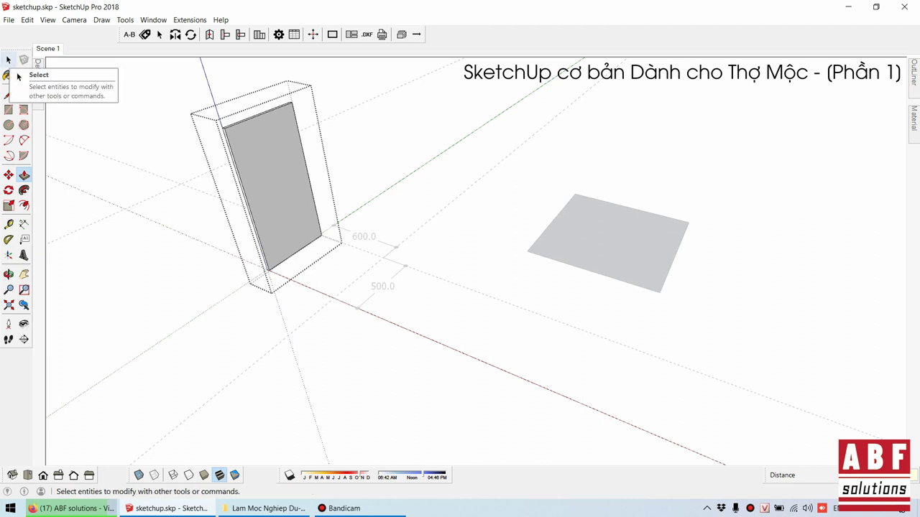
click(9, 61)
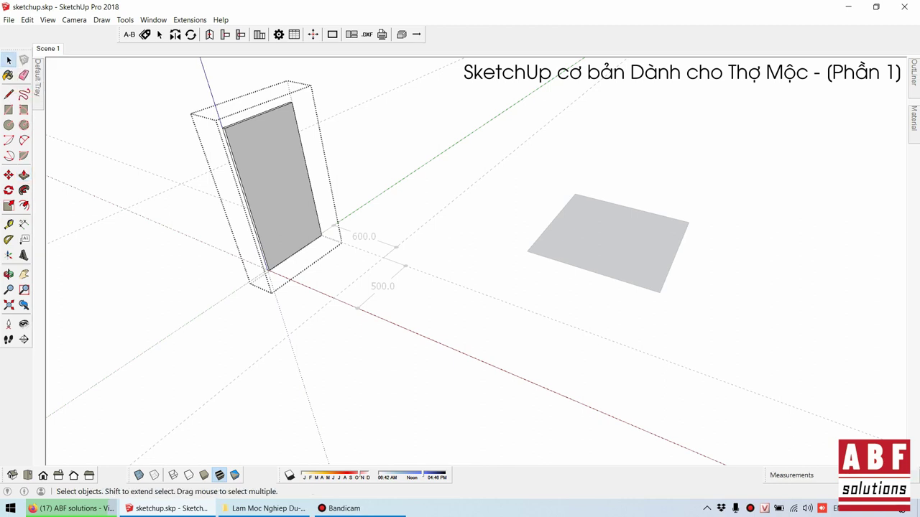
- Orbit around the thickened side panel to inspect it from several angles
middle_drag(431, 288, 467, 273)
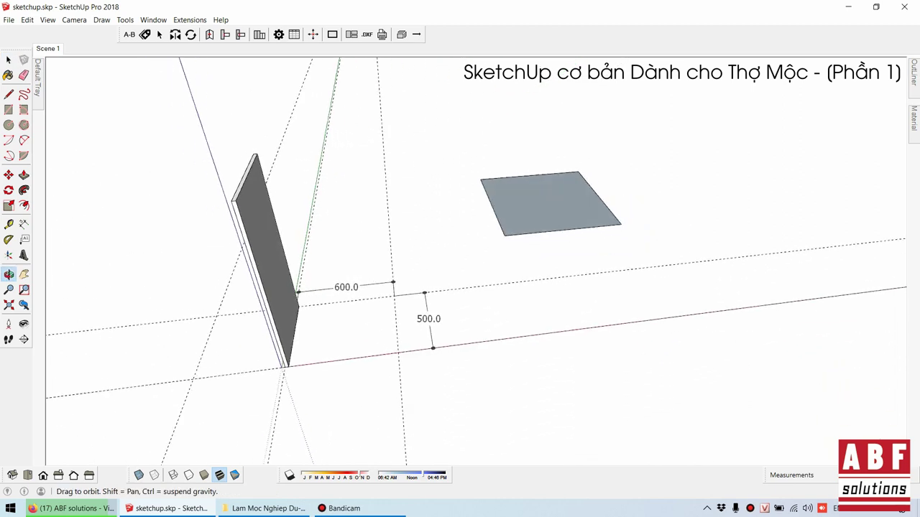
click(266, 194)
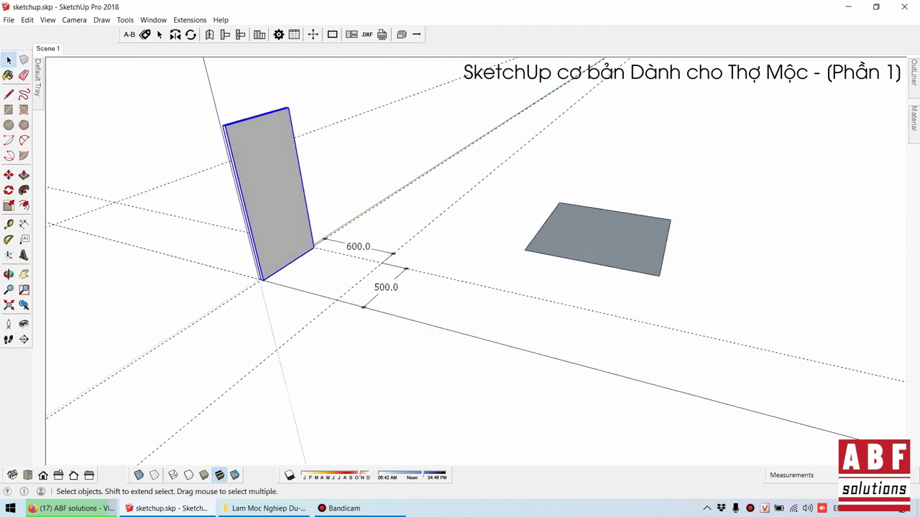
middle_drag(460, 287, 388, 287)
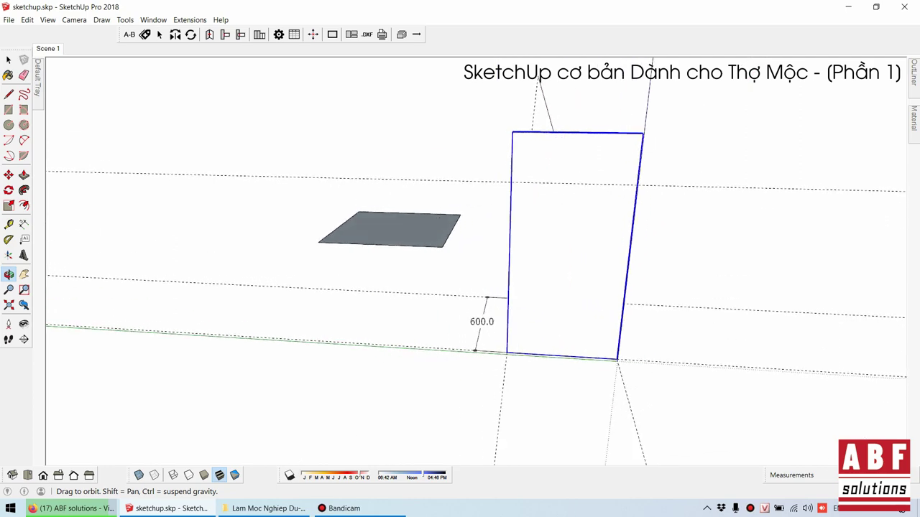
mouse_move(460, 288)
middle_down()
mouse_move(432, 302)
mouse_move(403, 273)
middle_up()
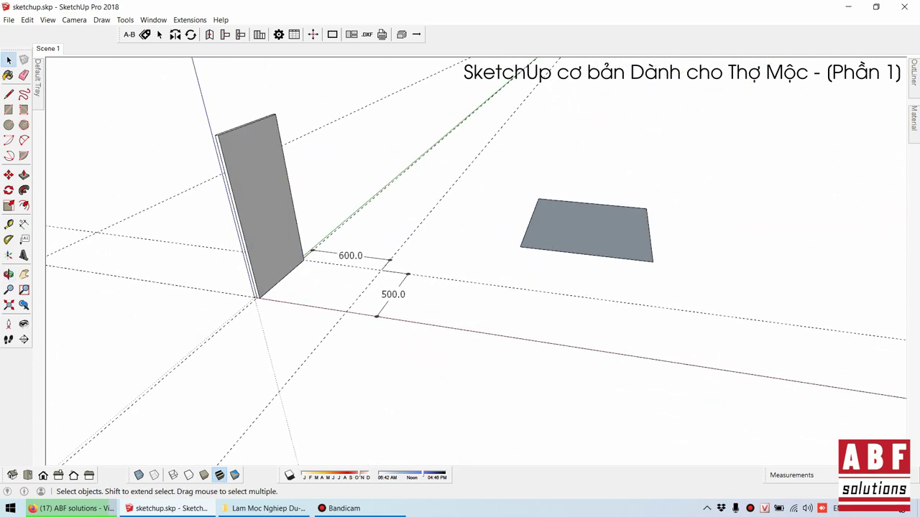
middle_drag(460, 287, 546, 288)
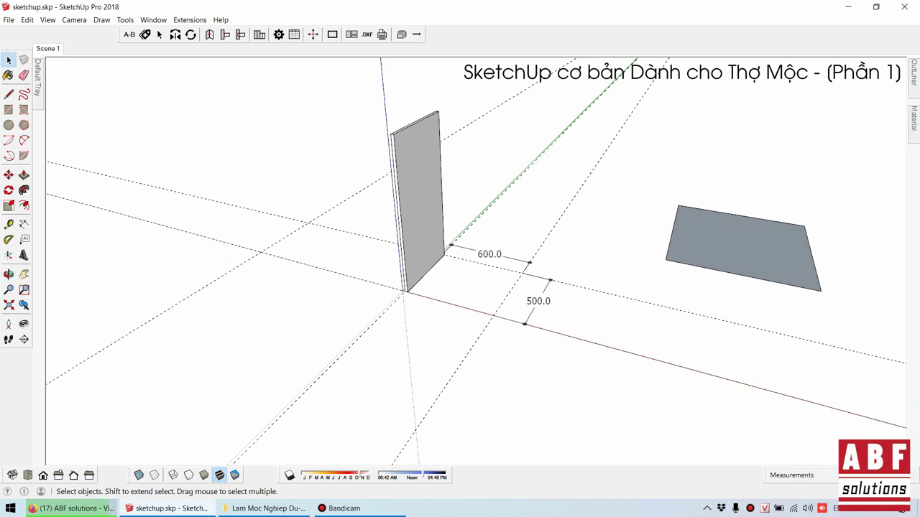
middle_drag(460, 287, 373, 294)
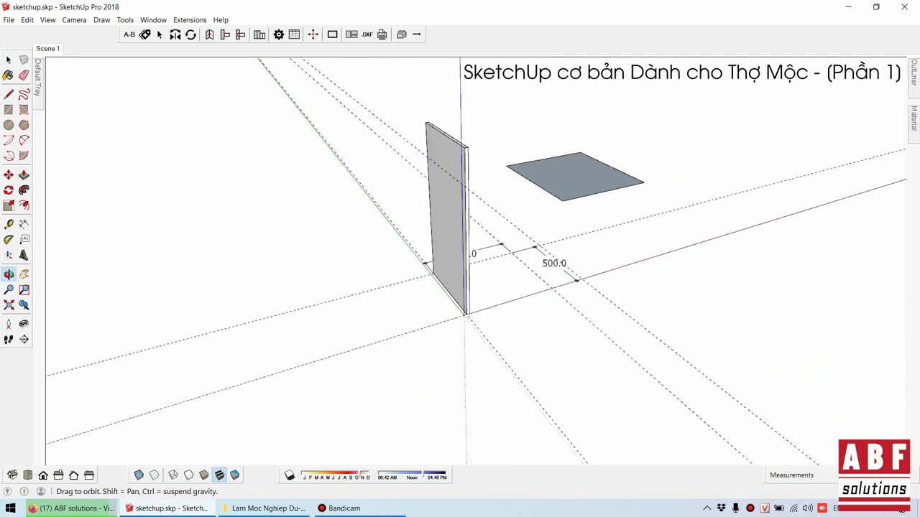
middle_drag(460, 287, 244, 266)
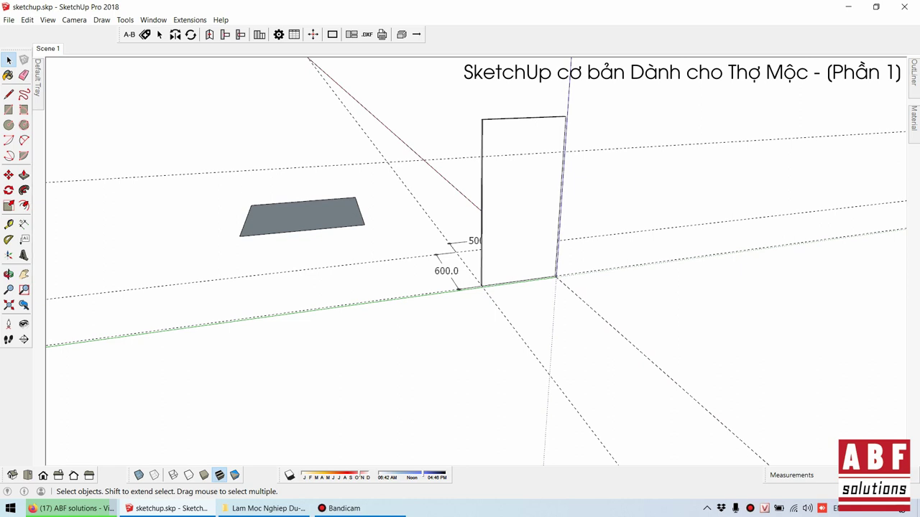
middle_drag(431, 288, 596, 230)
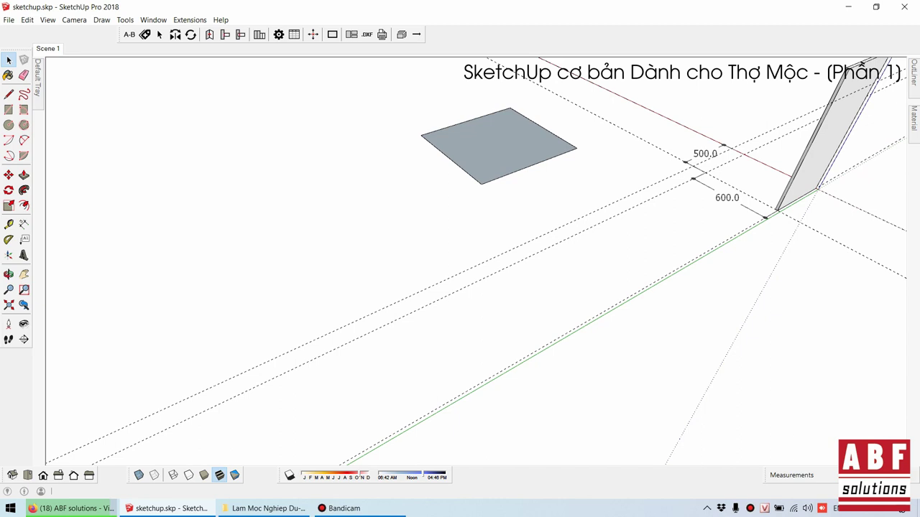
key(o)
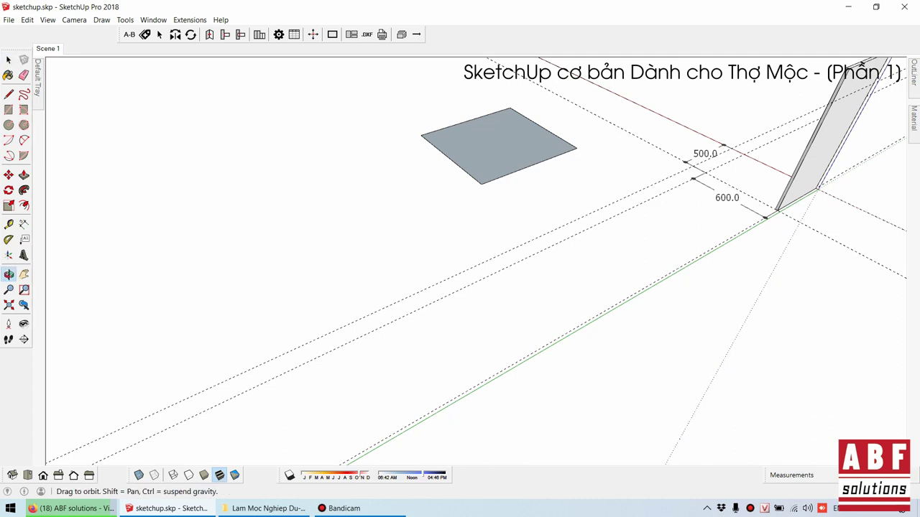
key(space)
key(o)
key(space)
key(o)
key(space)
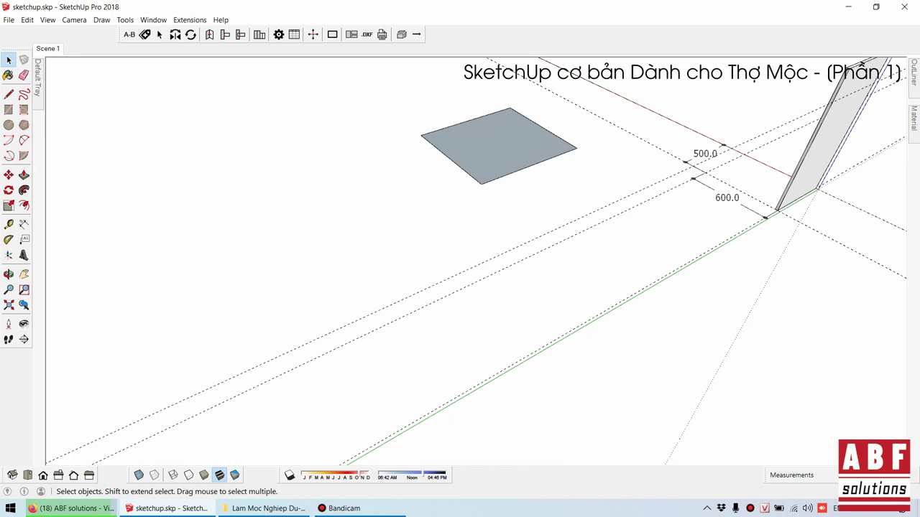
click(25, 274)
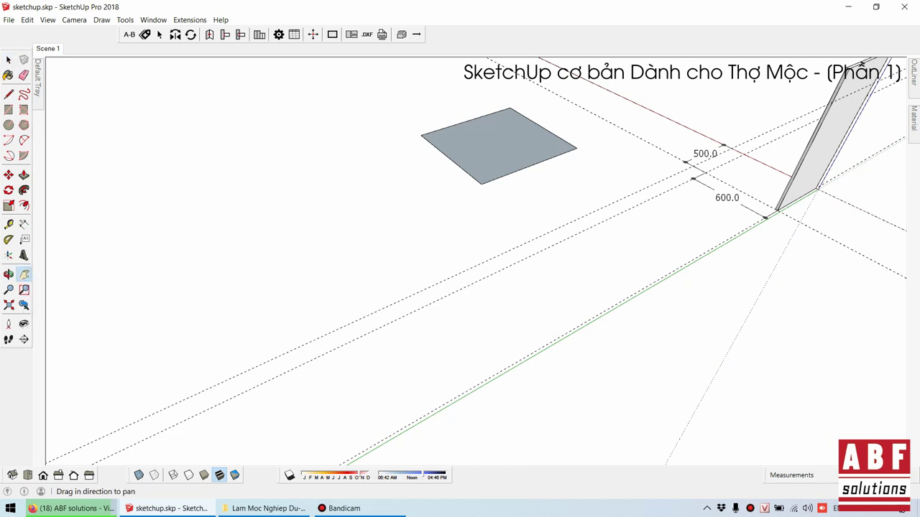
mouse_move(861, 63)
mouse_down()
mouse_move(542, 170)
mouse_move(655, 109)
mouse_move(754, 122)
mouse_move(790, 104)
mouse_move(711, 144)
mouse_up()
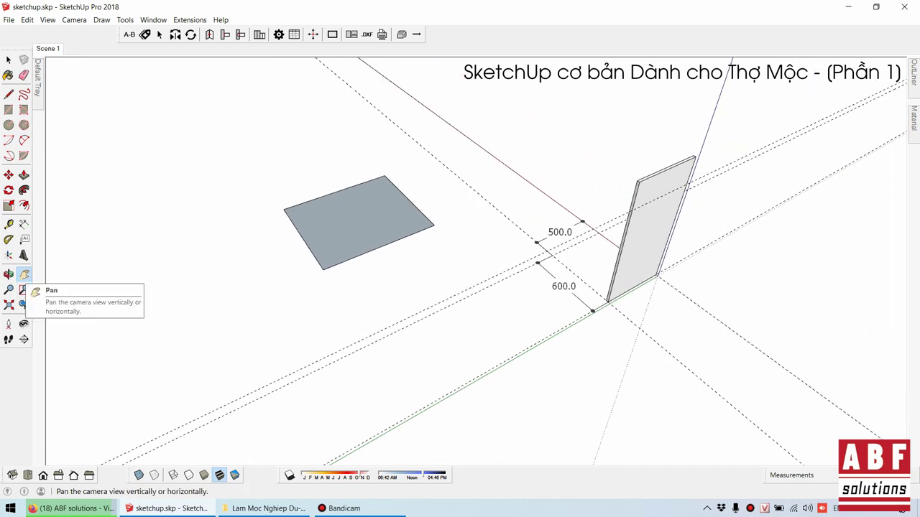
key(space)
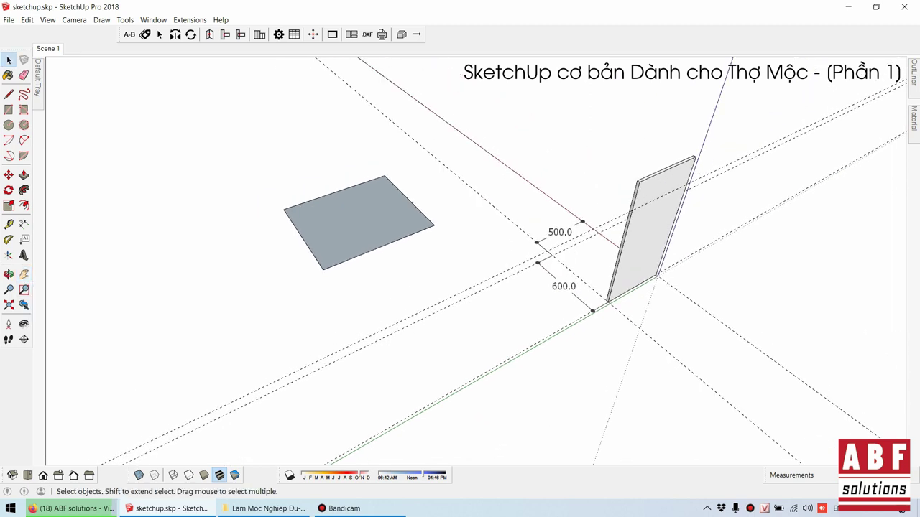
mouse_move(460, 288)
middle_down()
mouse_move(445, 309)
mouse_move(431, 294)
mouse_move(474, 273)
middle_up()
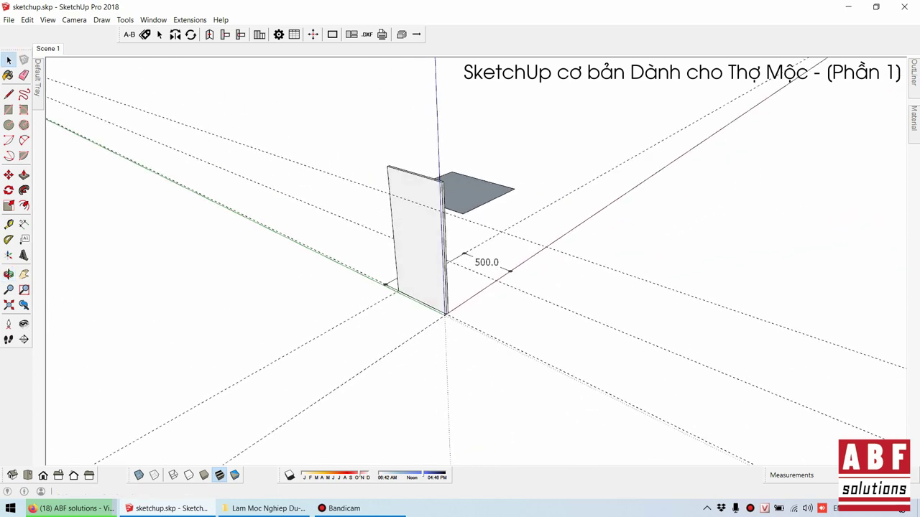
scroll(503, 273, up, 5)
scroll(460, 330, down, 2)
scroll(460, 331, down, 3)
scroll(460, 331, up, 1)
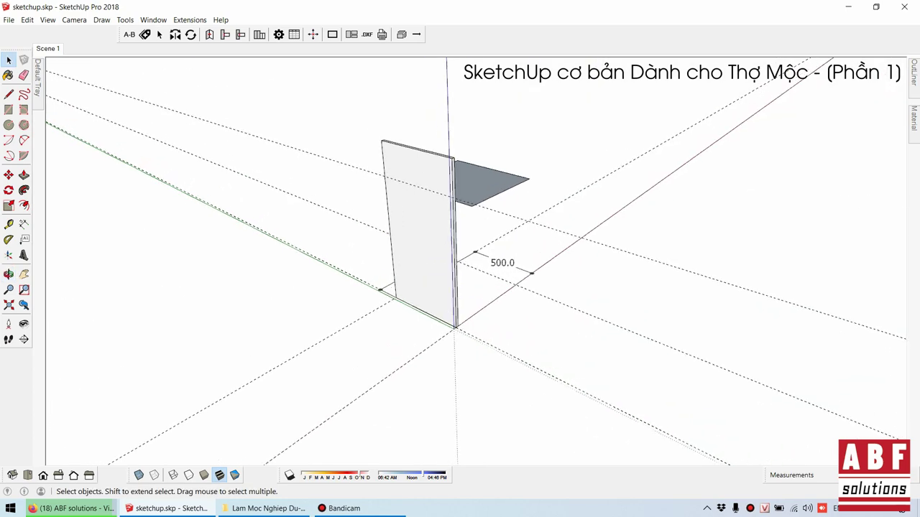
scroll(460, 331, up, 1)
scroll(374, 237, up, 1)
scroll(373, 237, down, 3)
middle_drag(374, 237, 446, 248)
scroll(431, 302, up, 3)
scroll(431, 302, down, 3)
mouse_move(431, 302)
middle_down()
mouse_move(403, 295)
mouse_move(431, 309)
mouse_move(467, 305)
mouse_move(478, 316)
middle_up()
scroll(431, 309, up, 2)
scroll(438, 308, up, 2)
scroll(438, 307, down, 2)
scroll(445, 309, up, 2)
scroll(445, 309, down, 2)
scroll(445, 309, up, 2)
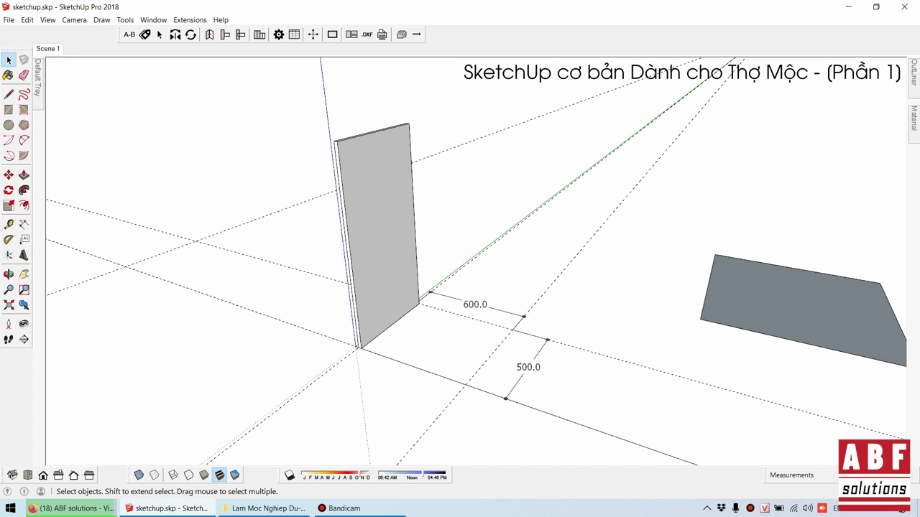
- Select the side panel with Move and grab it by its bottom corner endpoint
click(377, 237)
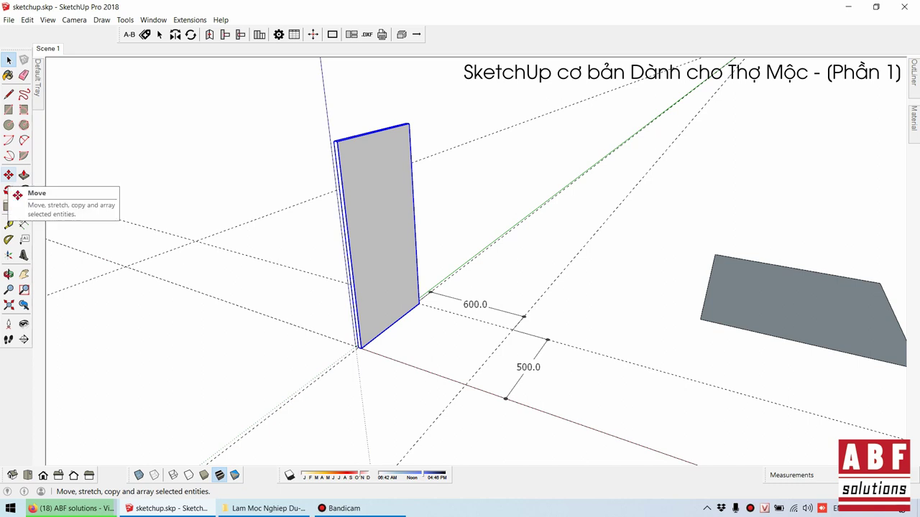
click(9, 175)
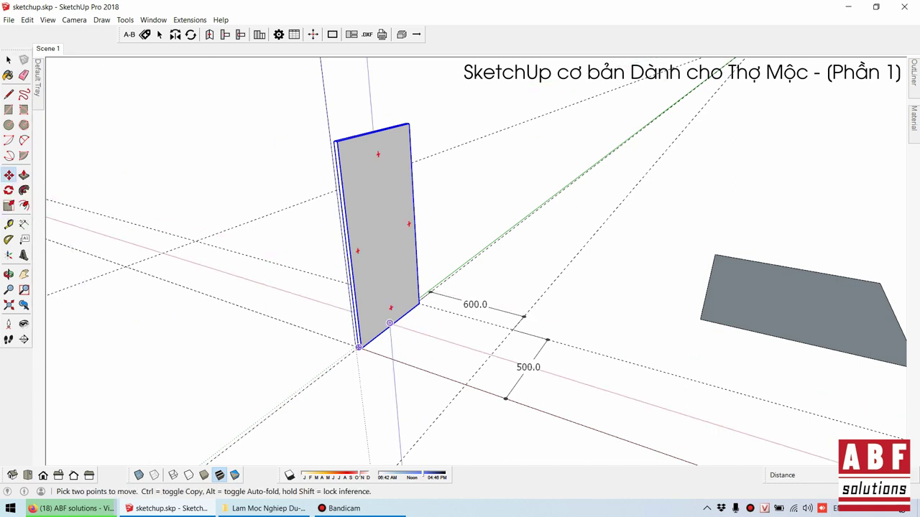
scroll(253, 443, up, 3)
middle_drag(460, 288, 503, 288)
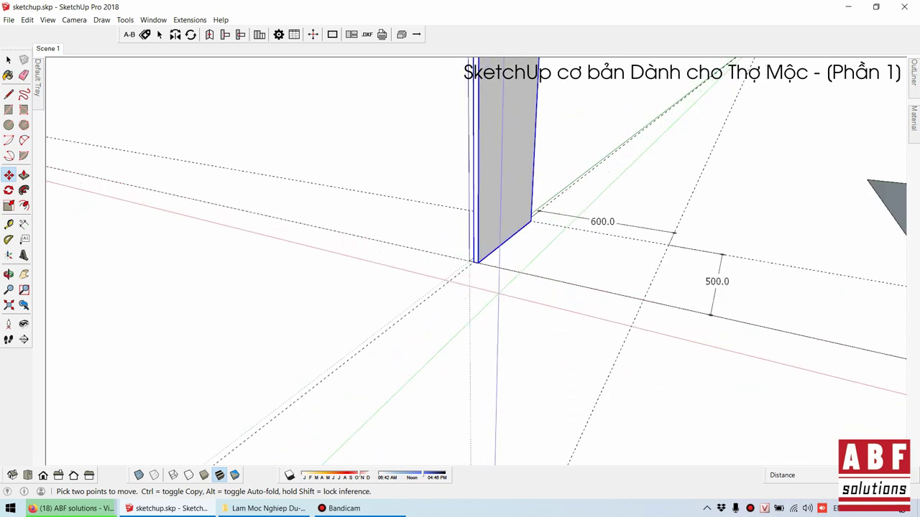
scroll(539, 237, up, 2)
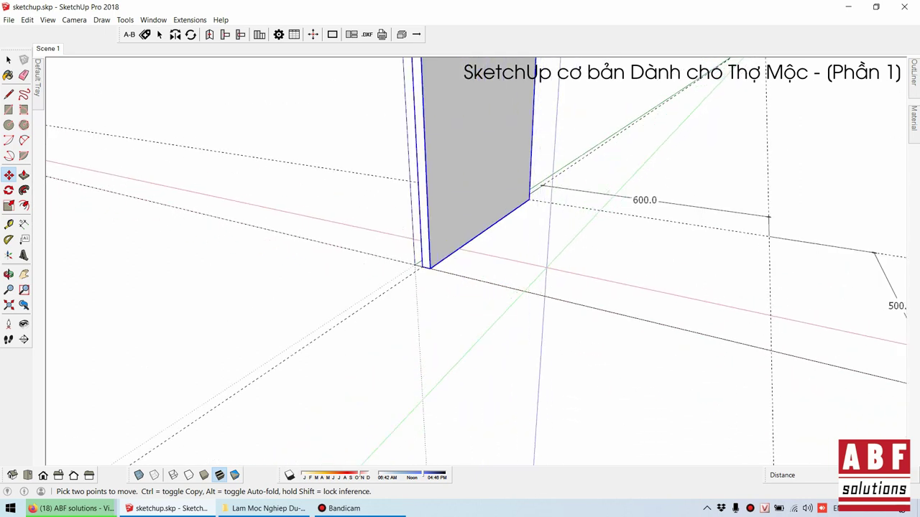
middle_drag(640, 319, 649, 310)
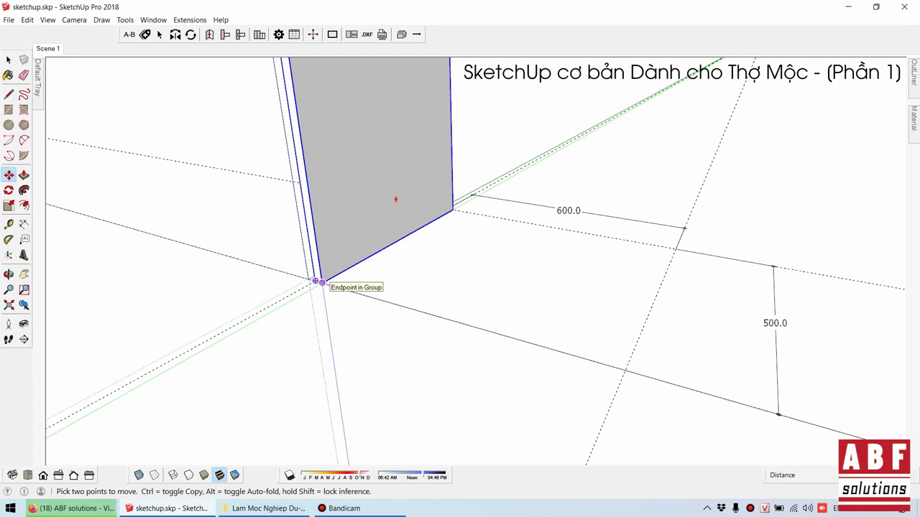
click(316, 281)
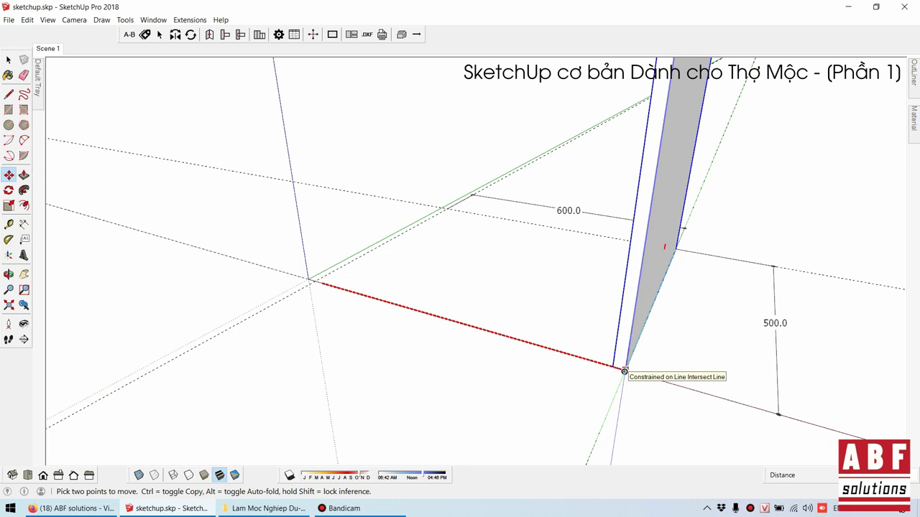
- Place a Ctrl-Move copy of the side panel at the guide intersection 600 away
click(624, 370)
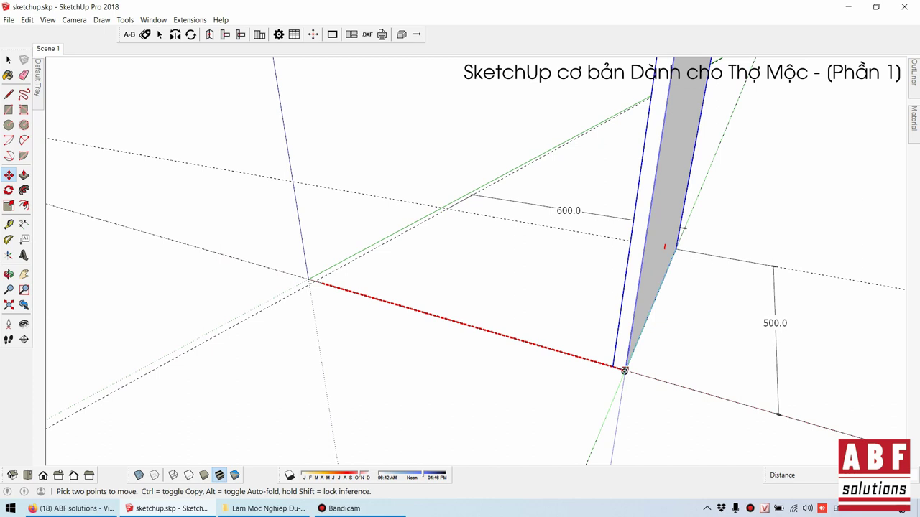
key(ctrl)
click(624, 371)
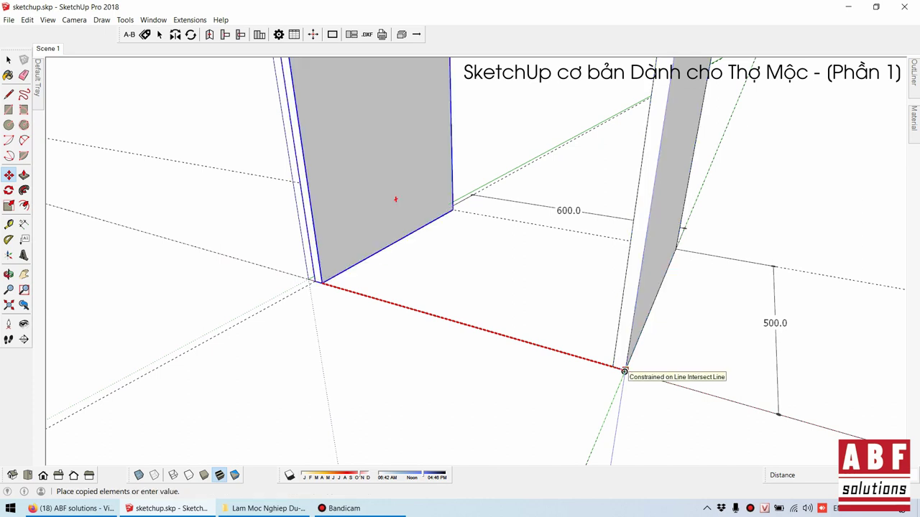
click(624, 371)
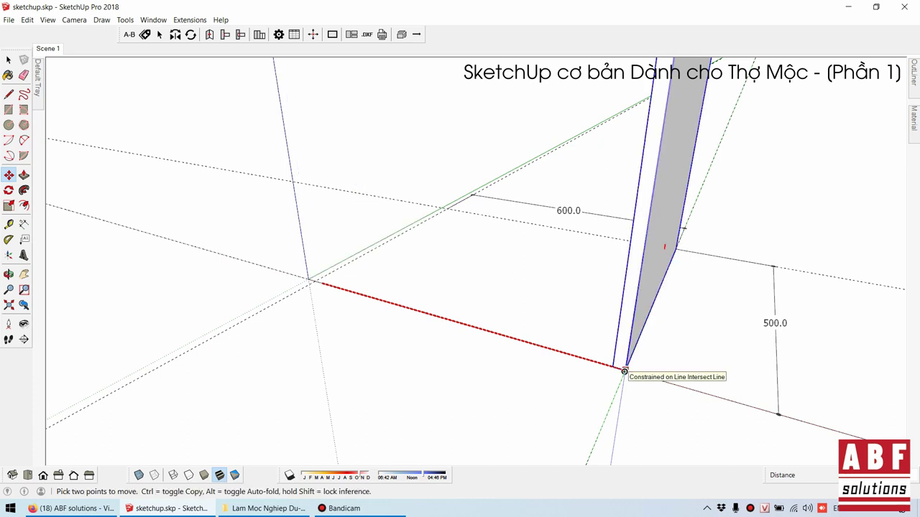
key(ctrl)
click(624, 371)
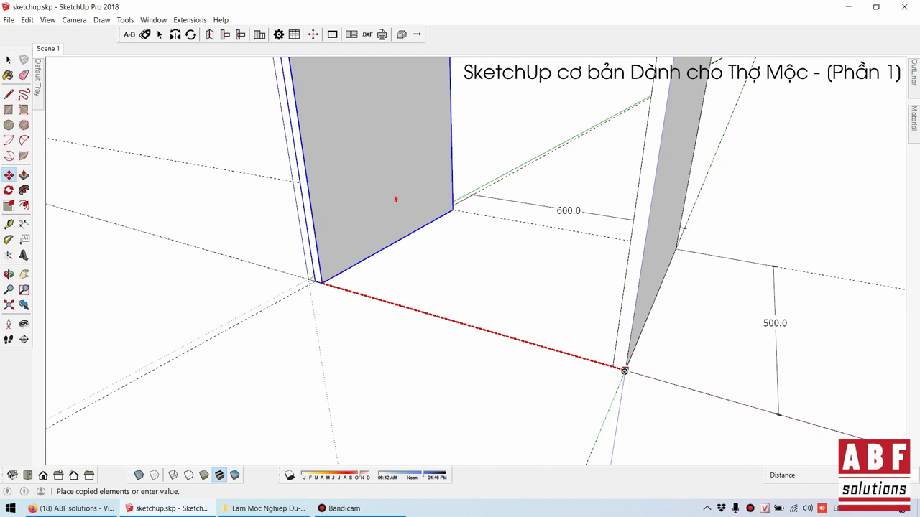
click(624, 371)
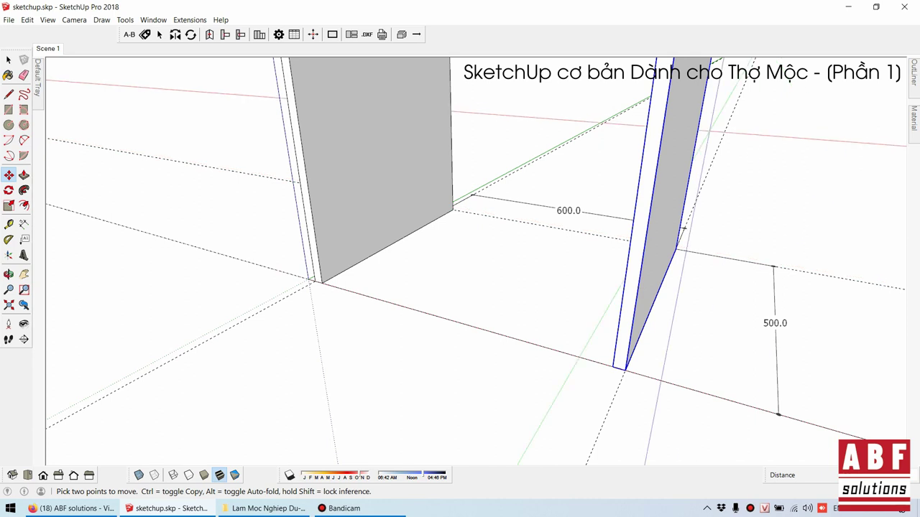
right_click(685, 117)
click(719, 124)
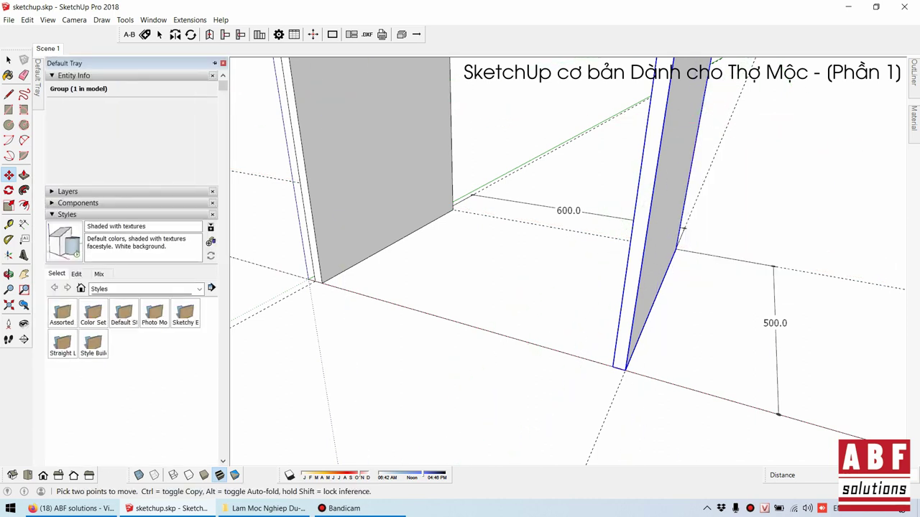
double_click(139, 119)
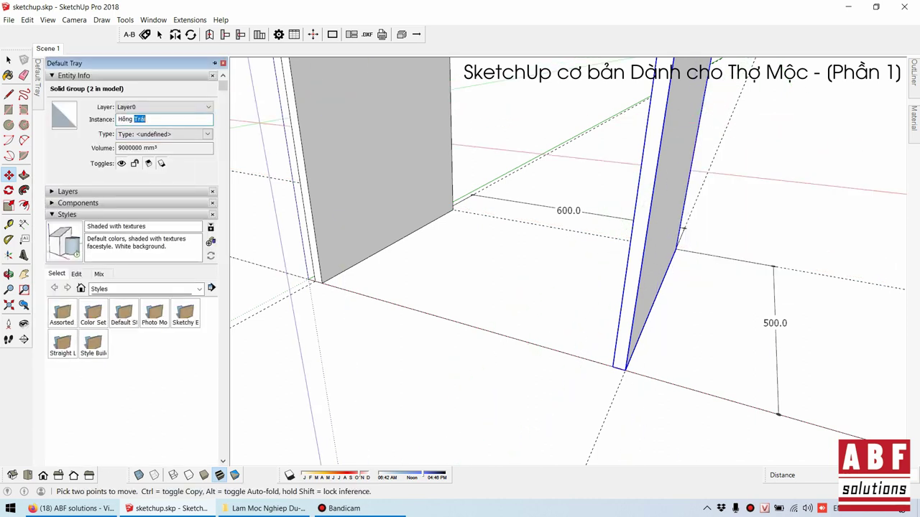
text(Phải)
key(space)
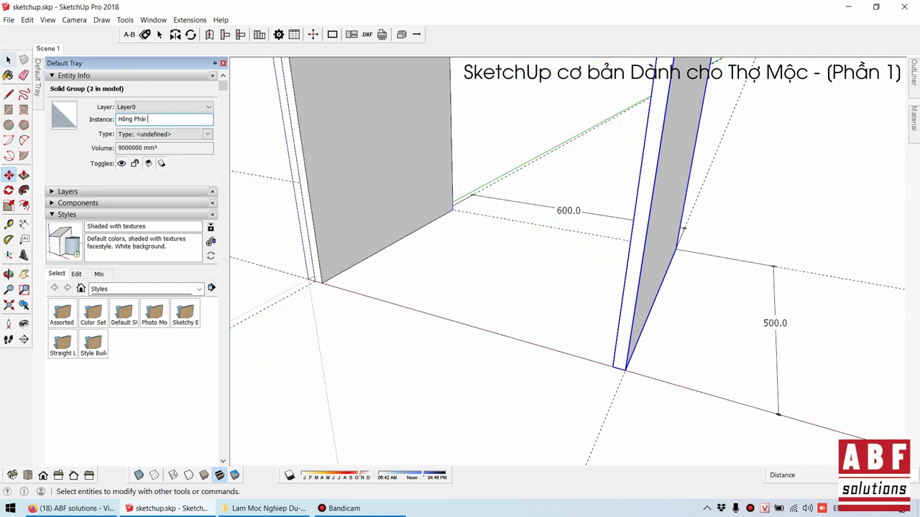
scroll(460, 215, down, 10)
scroll(460, 216, up, 5)
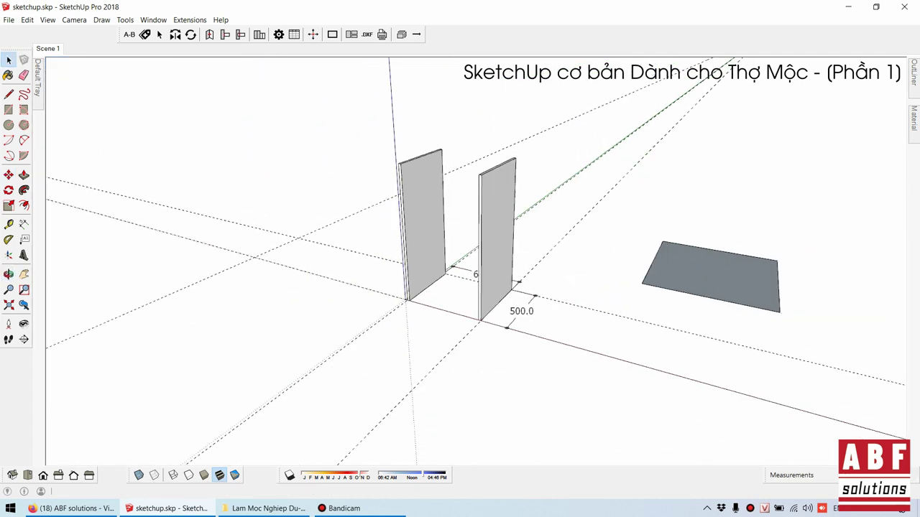
scroll(447, 293, up, 1)
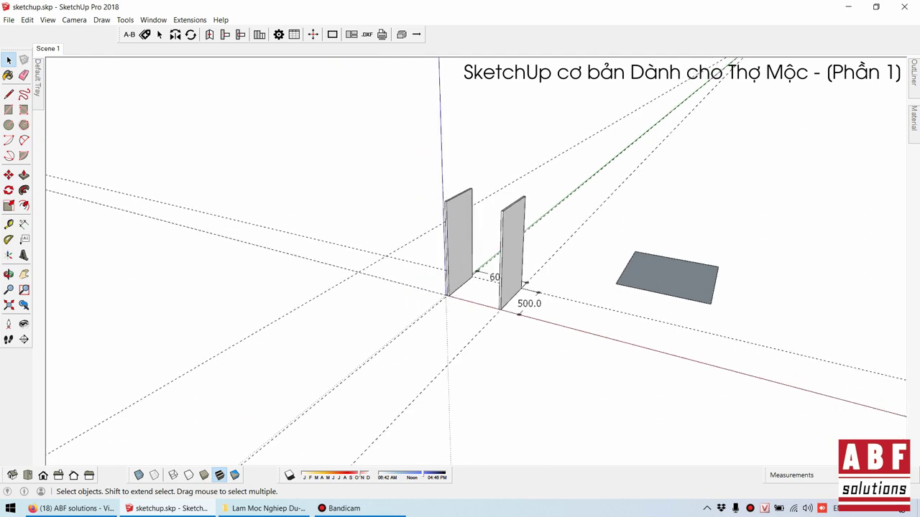
middle_drag(447, 293, 453, 294)
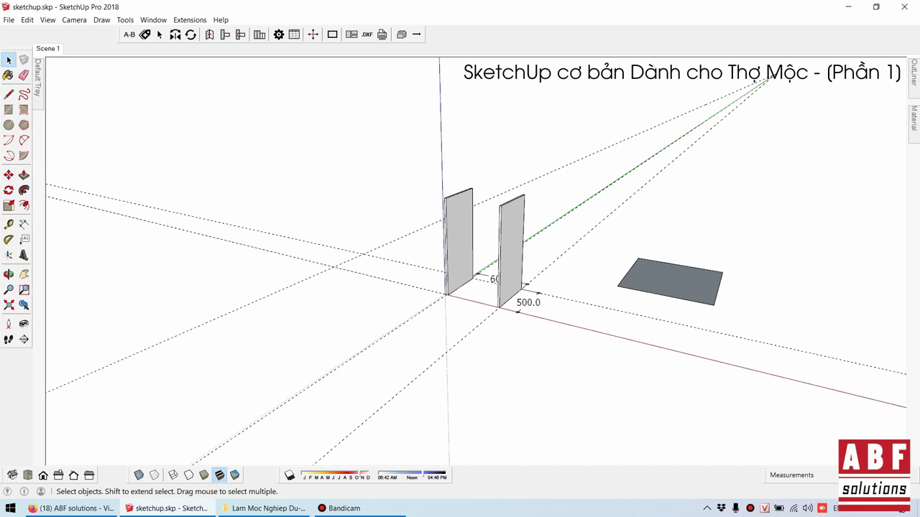
- Select the left side panel and set the Rotate pivot at its top corner along its edge
scroll(459, 288, up, 3)
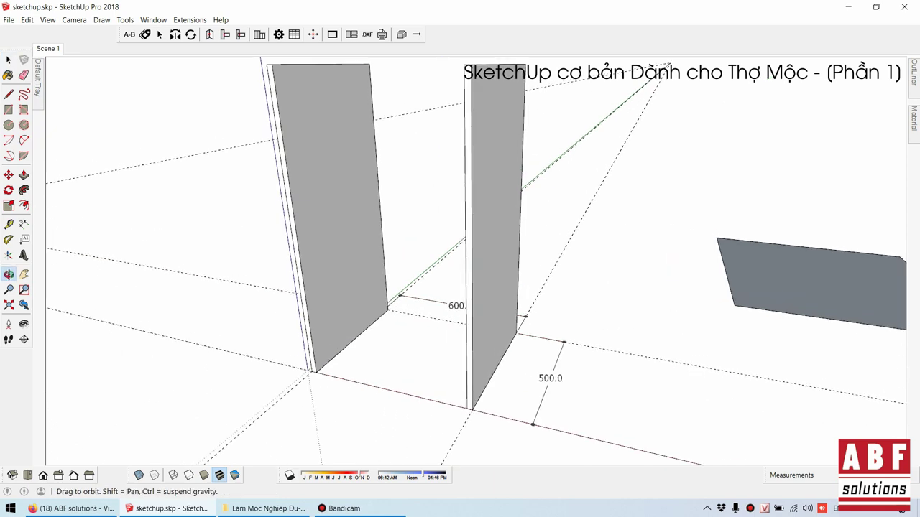
middle_drag(460, 287, 431, 287)
click(352, 288)
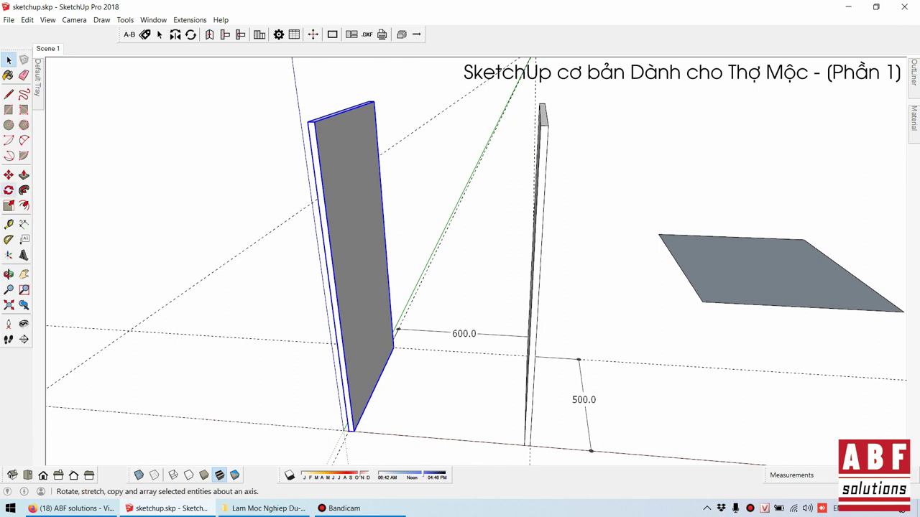
click(9, 191)
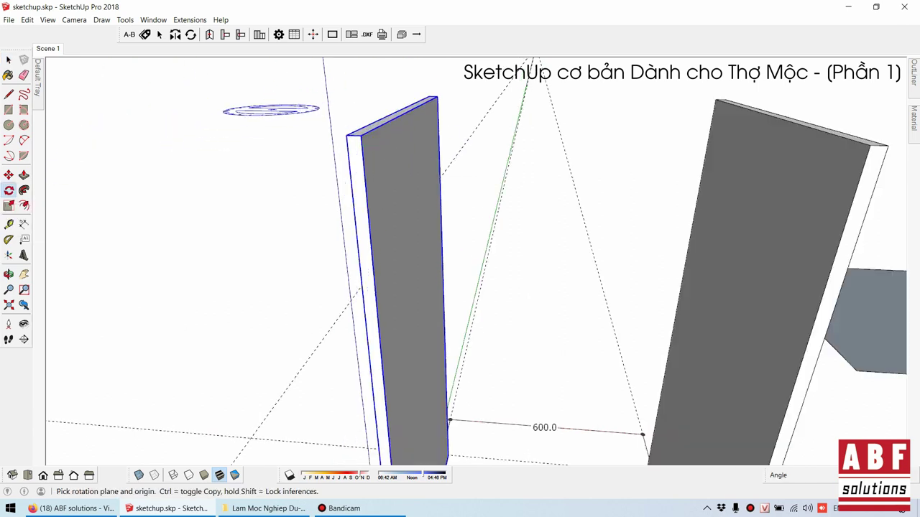
scroll(237, 141, up, 3)
scroll(287, 122, up, 2)
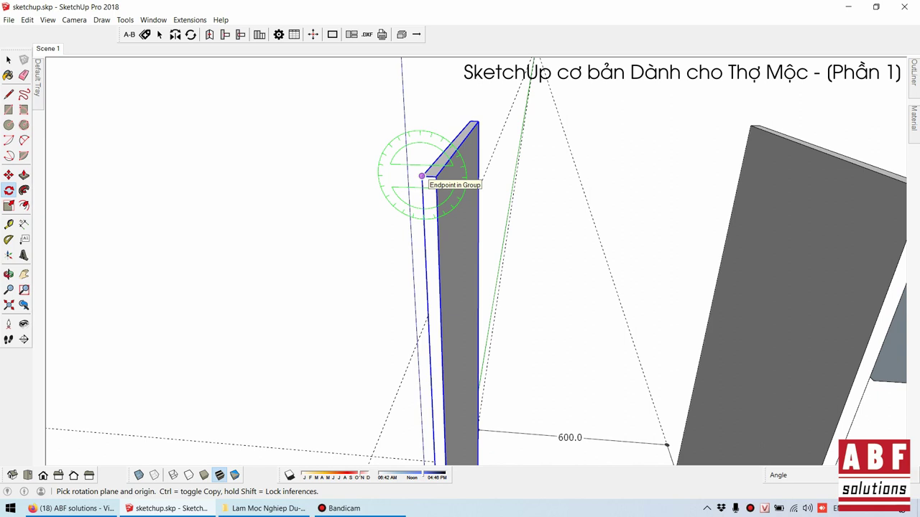
click(422, 176)
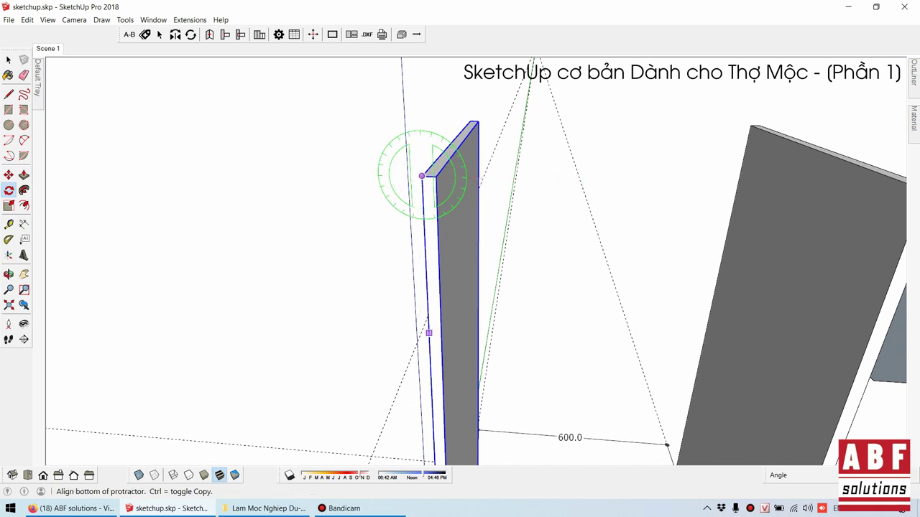
click(428, 335)
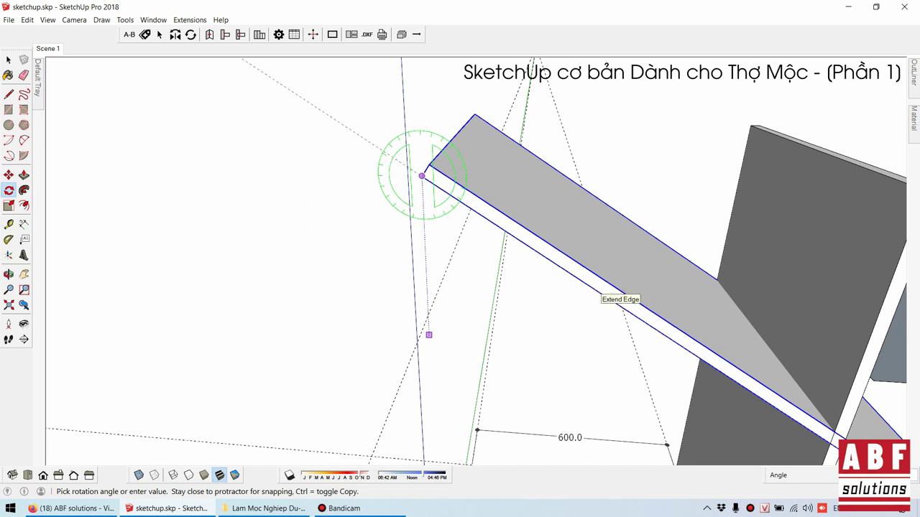
- Rotate a copy 90° to lie flat across both panel tops, then orbit out
key(ctrl)
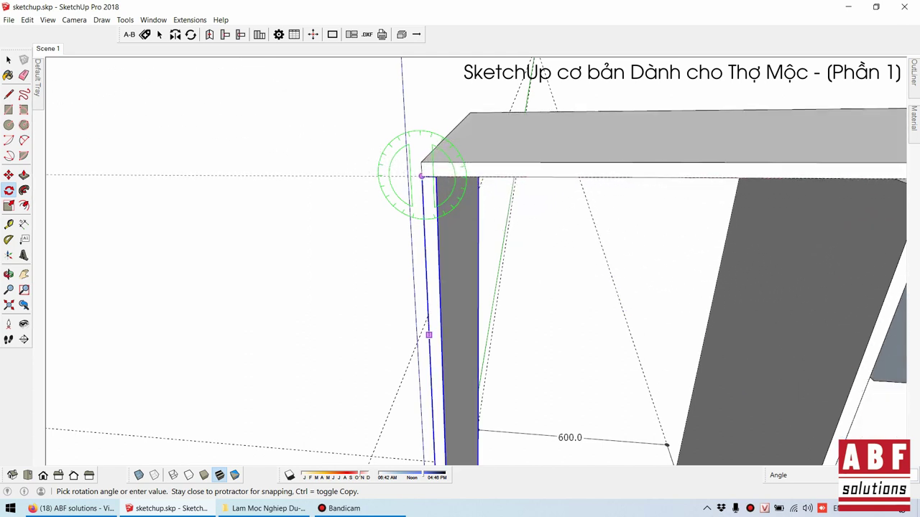
middle_drag(428, 335, 581, 286)
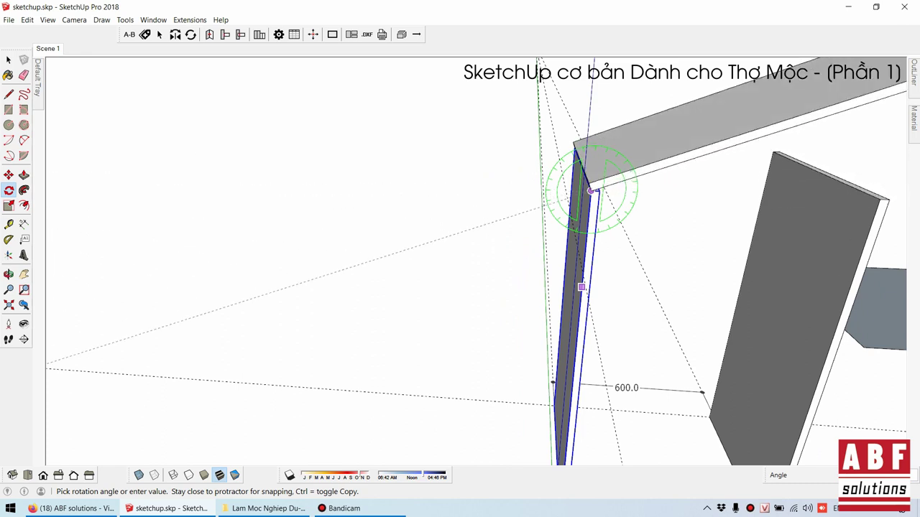
key(Escape)
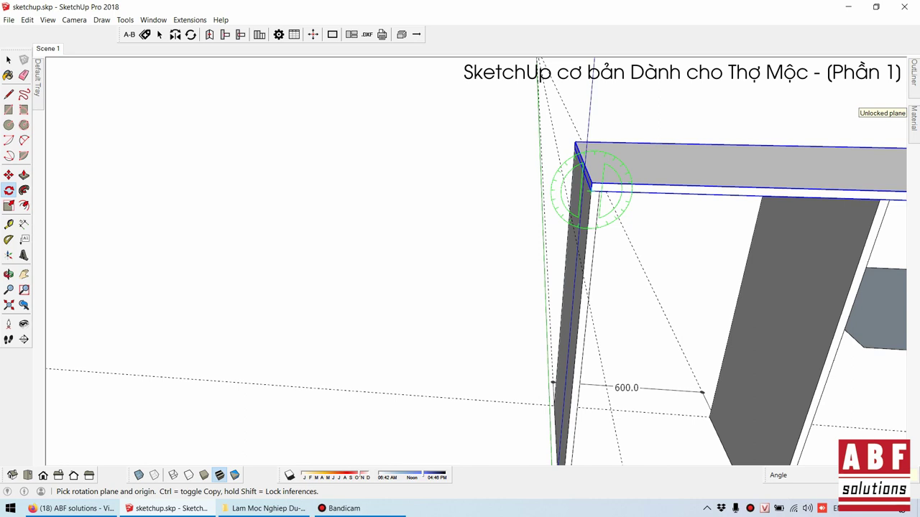
key(space)
scroll(589, 188, down, 5)
middle_drag(590, 188, 460, 237)
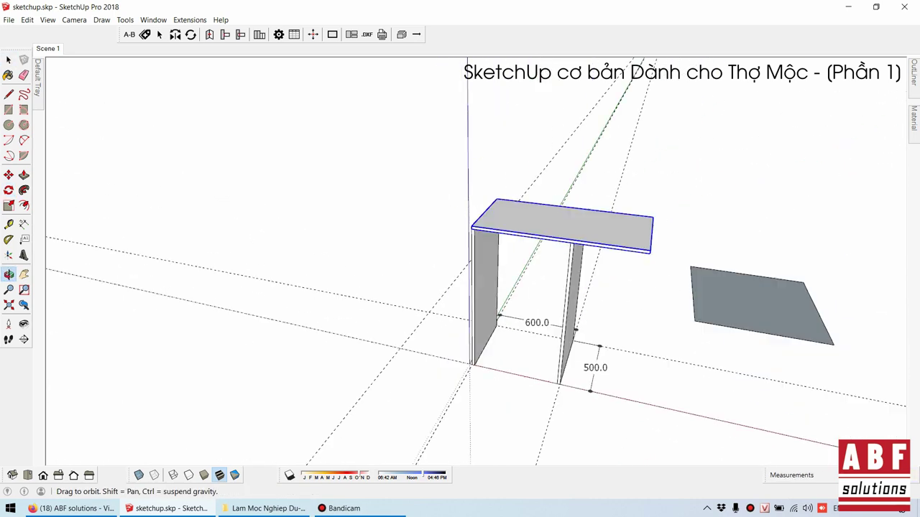
- Rename the top board's instance to 'Nóc' in Entity Info and orbit to view it from below
right_click(507, 214)
click(529, 222)
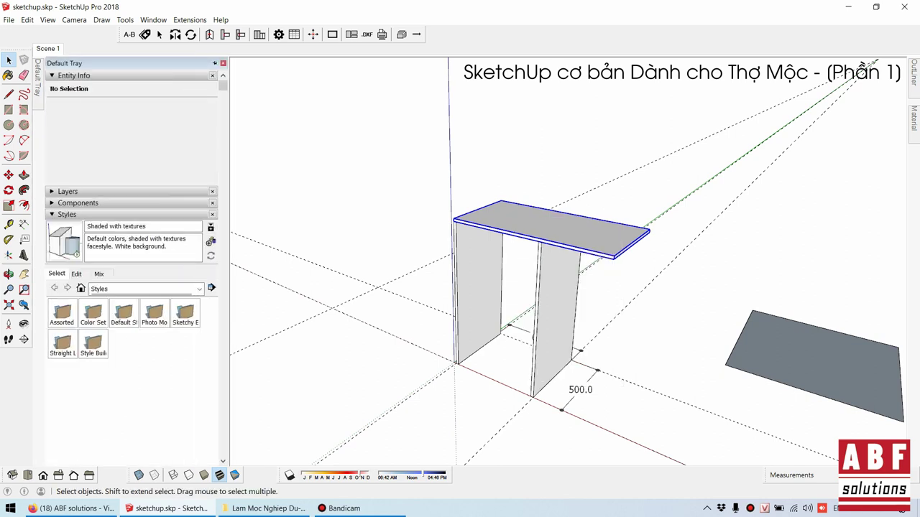
click(143, 119)
text(Nóc)
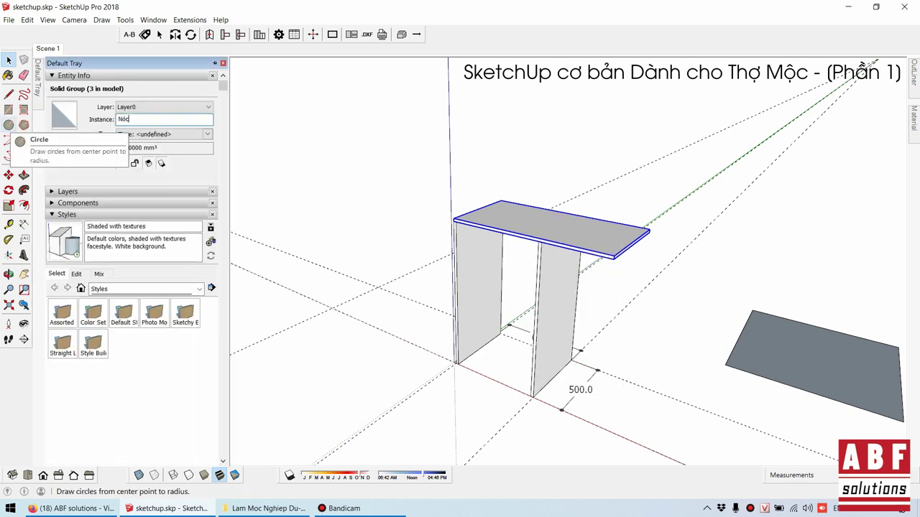
click(324, 251)
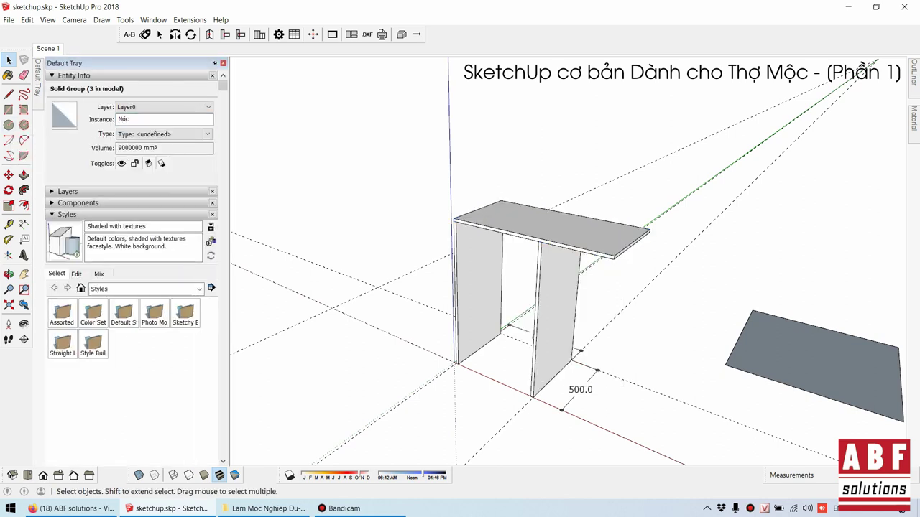
middle_drag(323, 252, 201, 245)
click(503, 230)
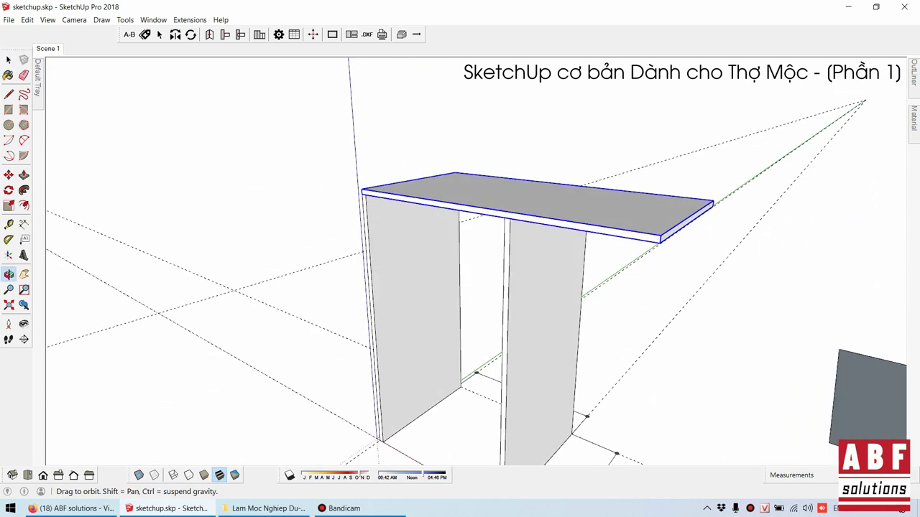
middle_drag(503, 230, 489, 237)
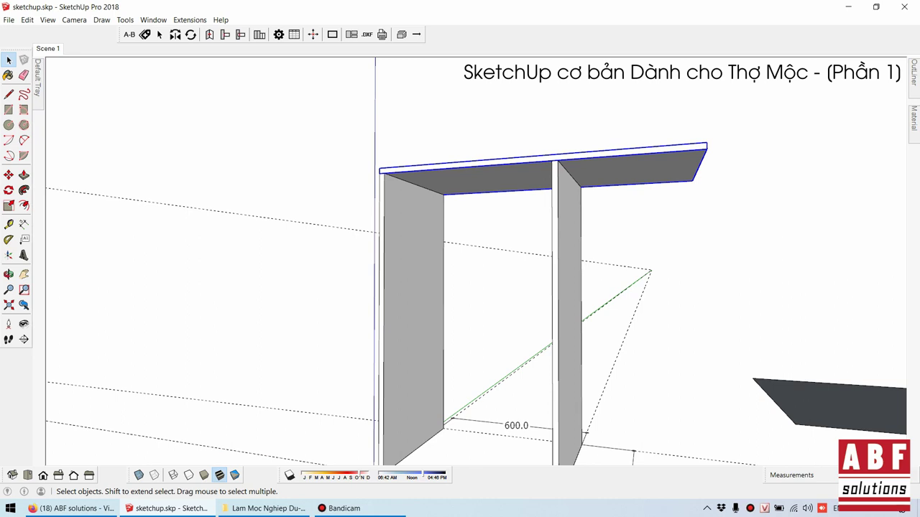
- Orbit to the cabinet front and open the top board's group for editing
middle_drag(503, 287, 460, 295)
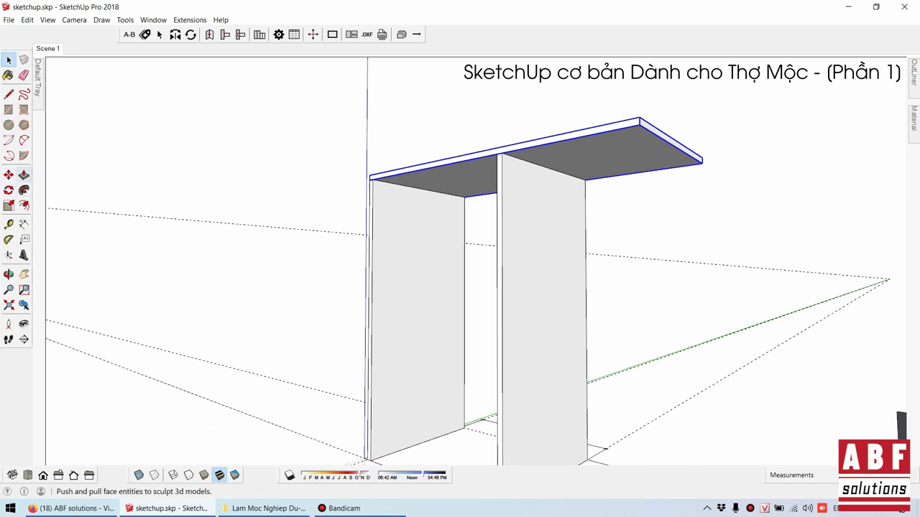
click(24, 175)
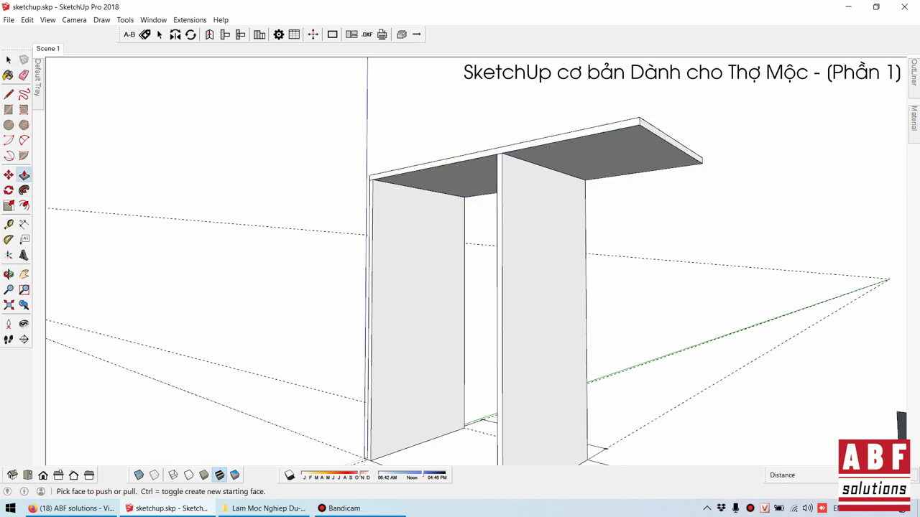
key(space)
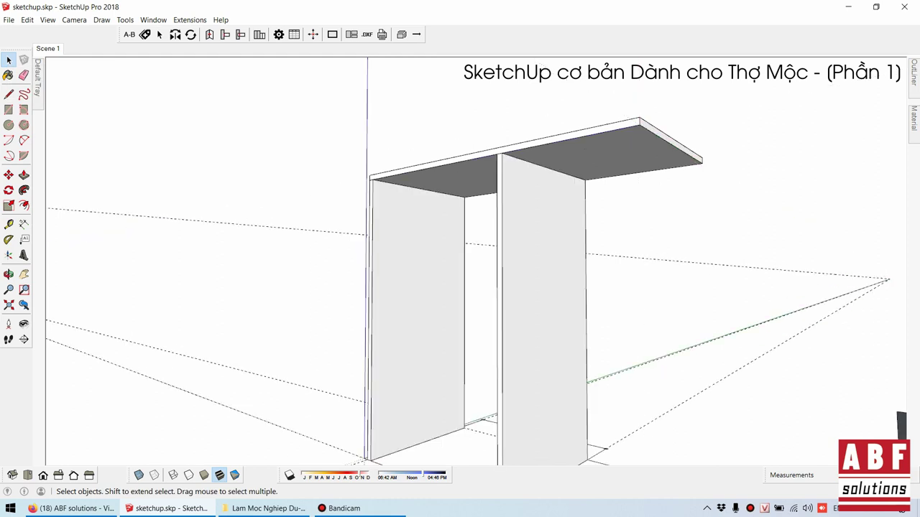
double_click(596, 147)
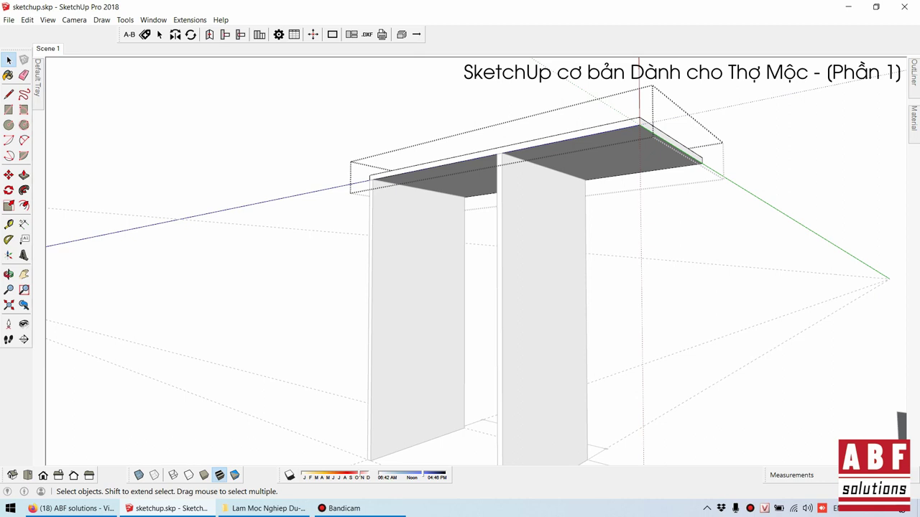
- Push the top board's overhanging end flush with the right panel's outer face, then exit the group
key(p)
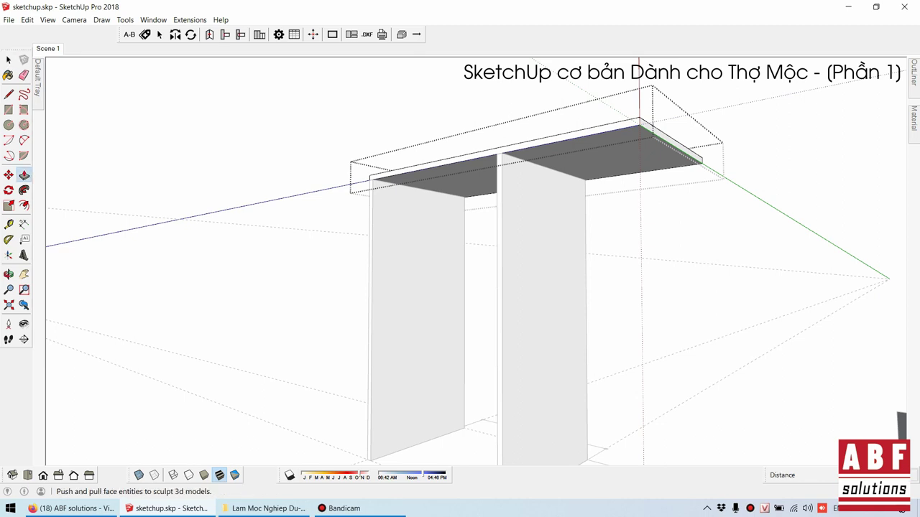
click(680, 147)
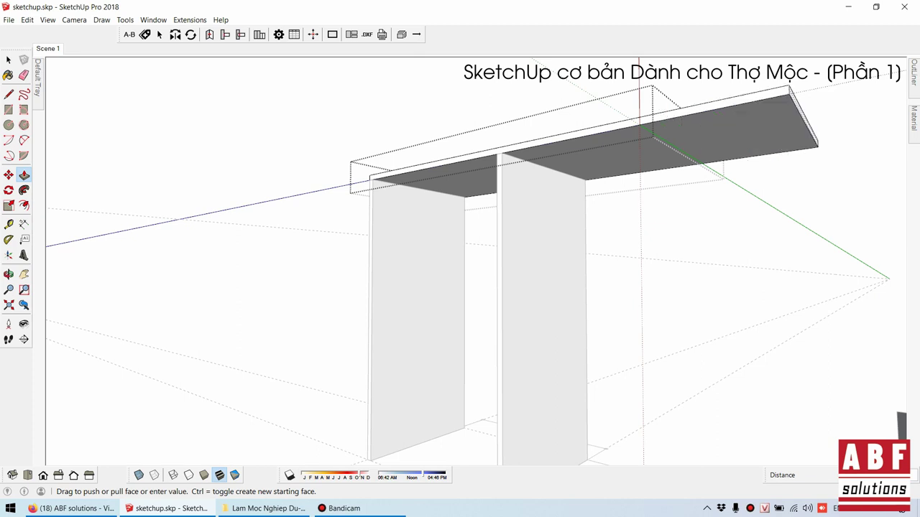
click(563, 263)
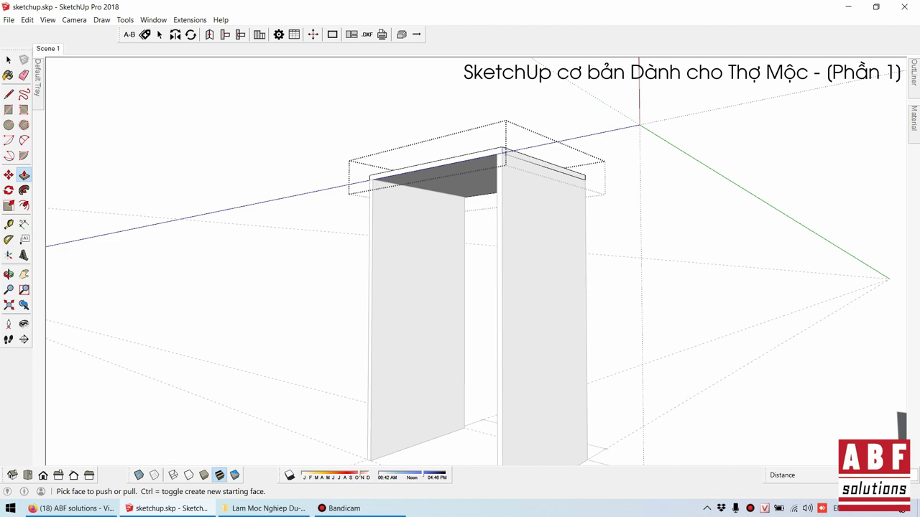
key(space)
key(Escape)
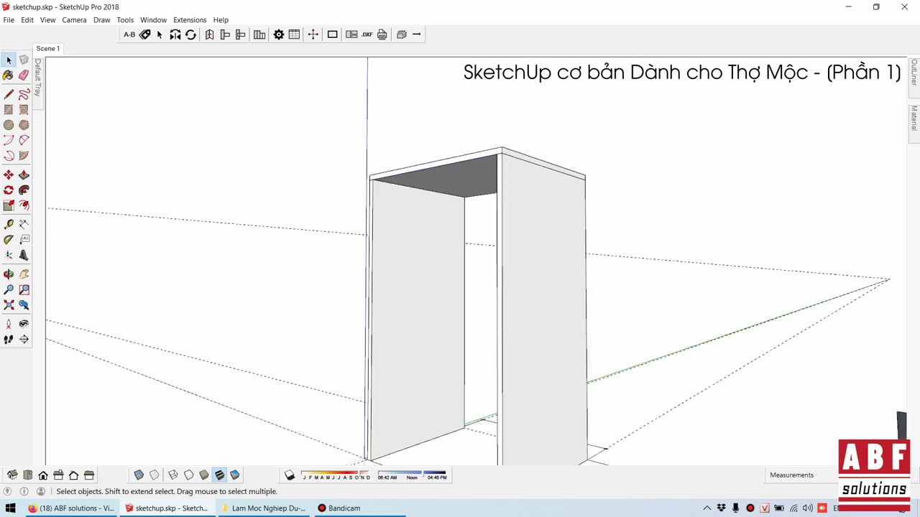
- Delete the loose grey rectangle lying beside the cabinet frame
scroll(460, 288, down, 5)
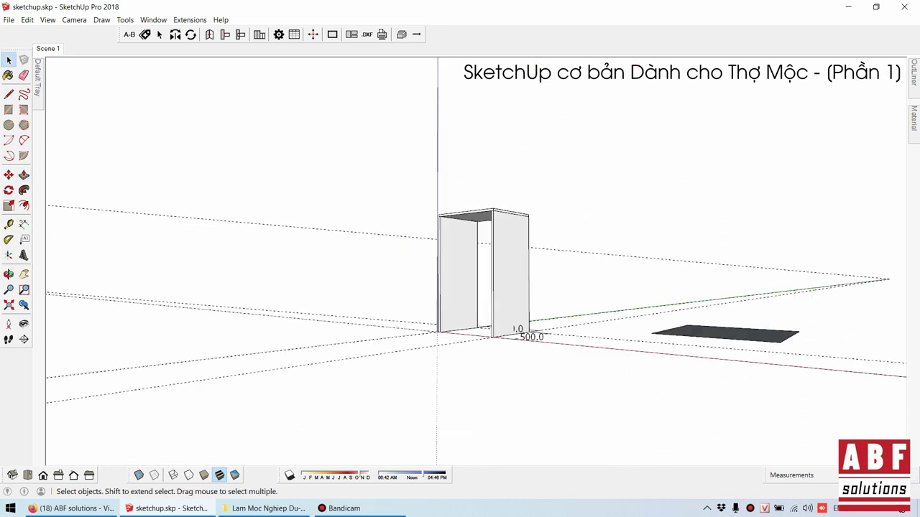
middle_drag(460, 287, 503, 280)
scroll(460, 287, up, 10)
scroll(431, 294, down, 5)
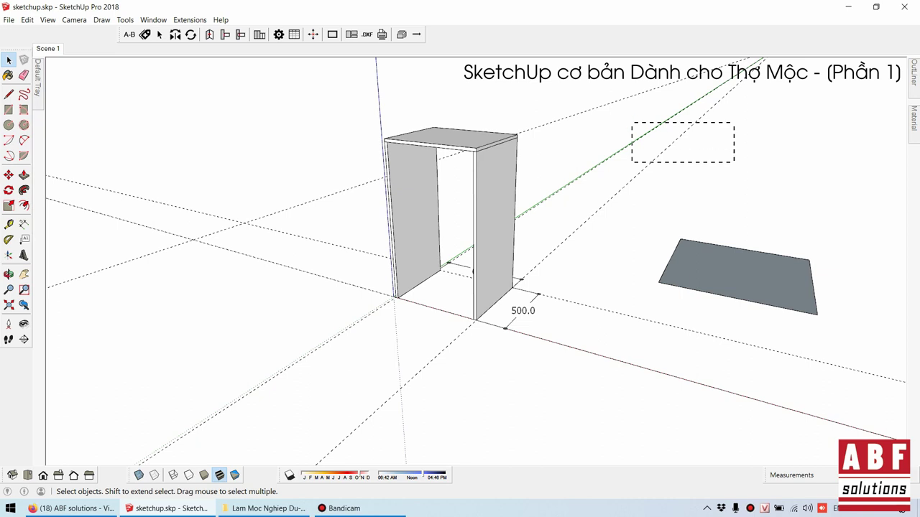
drag(811, 247, 803, 277)
key(Delete)
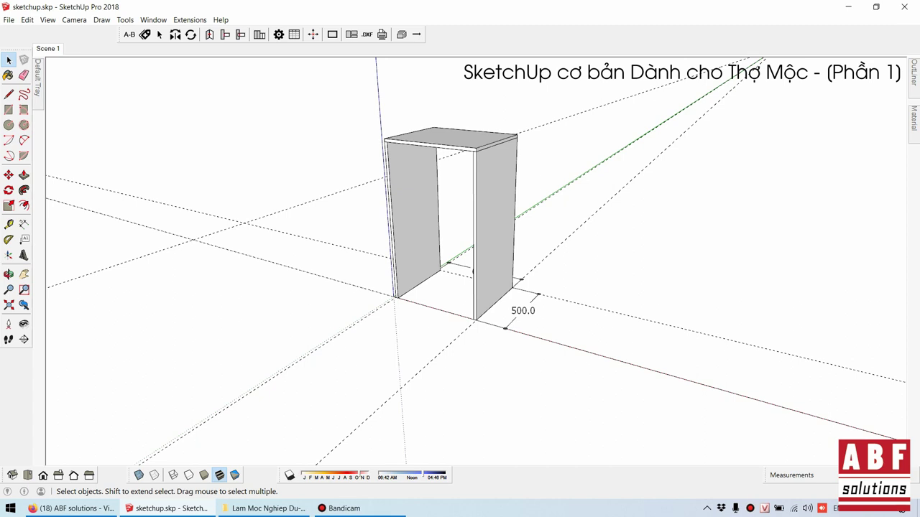
- With the Tape Measure, place a guide line inside the cabinet's base from its bottom edge
middle_drag(460, 273, 471, 271)
scroll(460, 272, up, 3)
scroll(460, 271, up, 1)
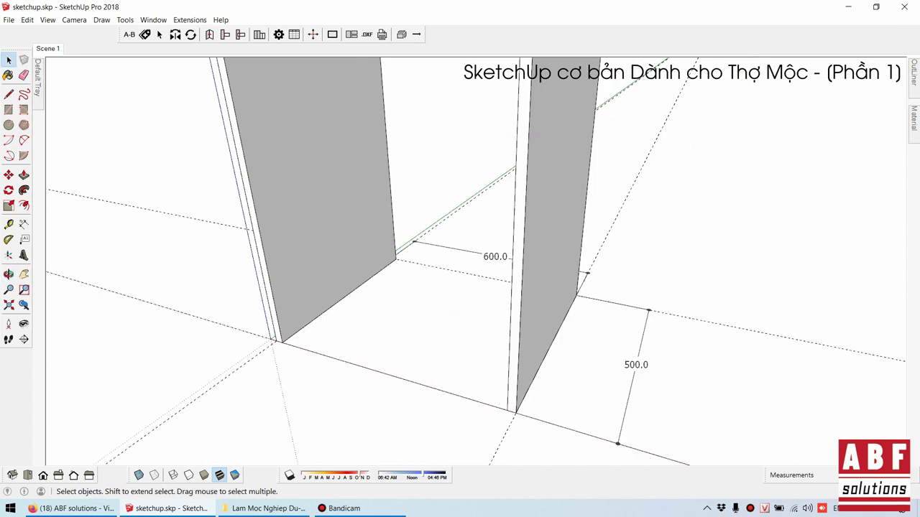
key(t)
click(369, 369)
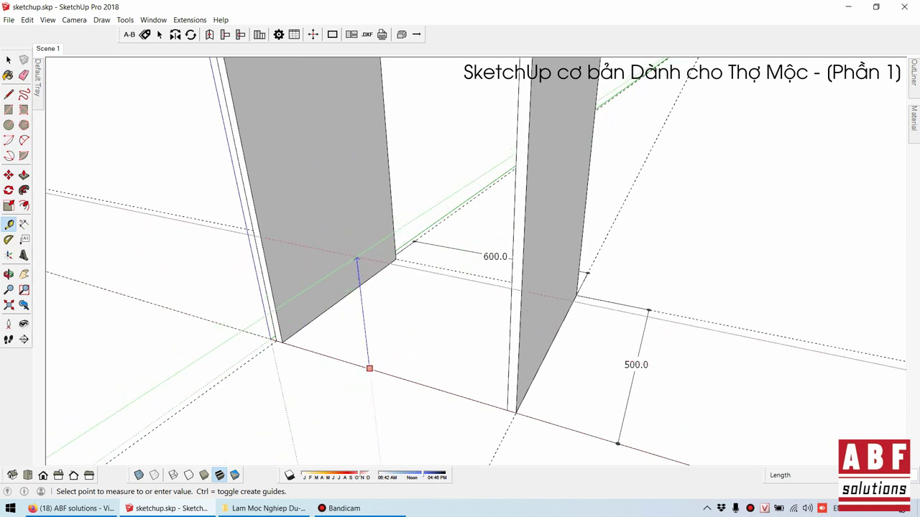
click(357, 258)
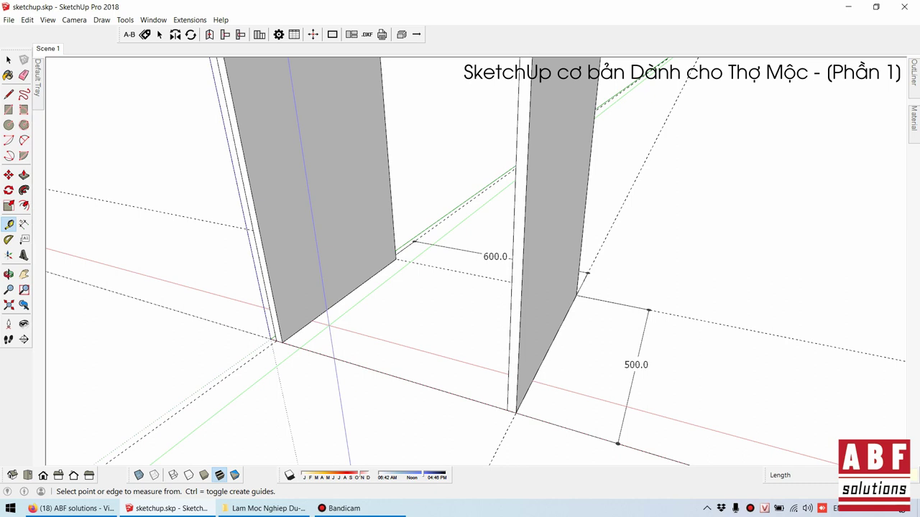
key(space)
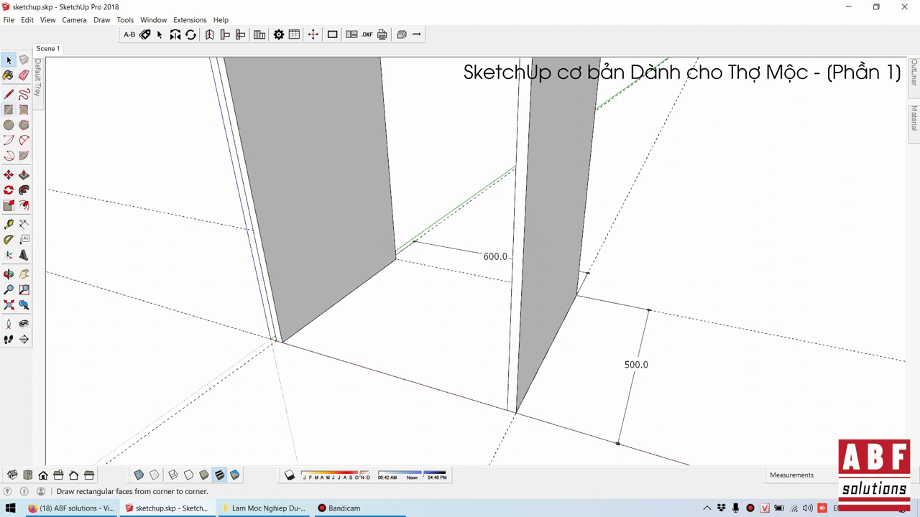
- Start a rectangle at the origin, viewed from above, then abandon it
click(9, 109)
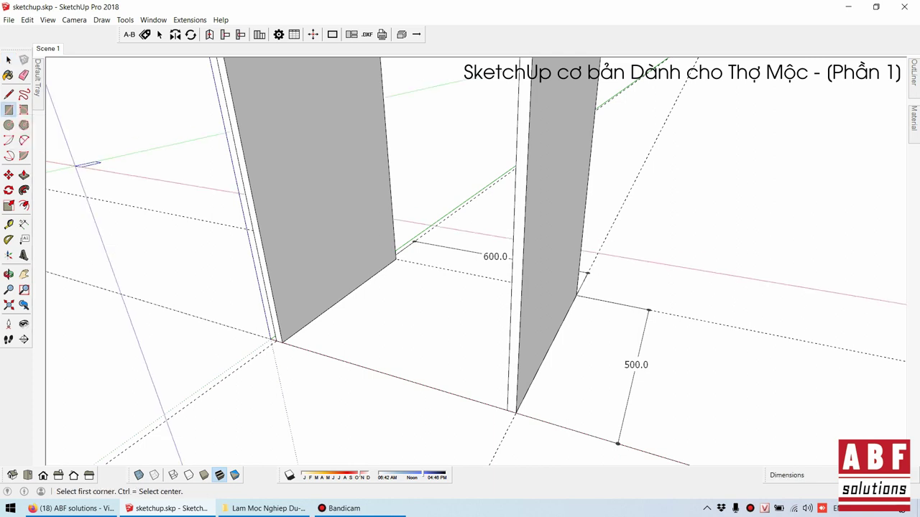
middle_drag(455, 295, 524, 246)
click(495, 238)
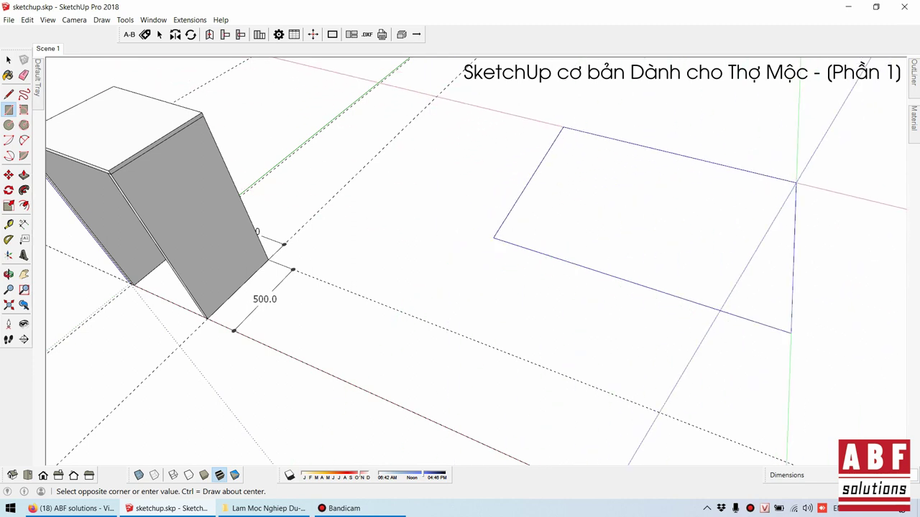
key(space)
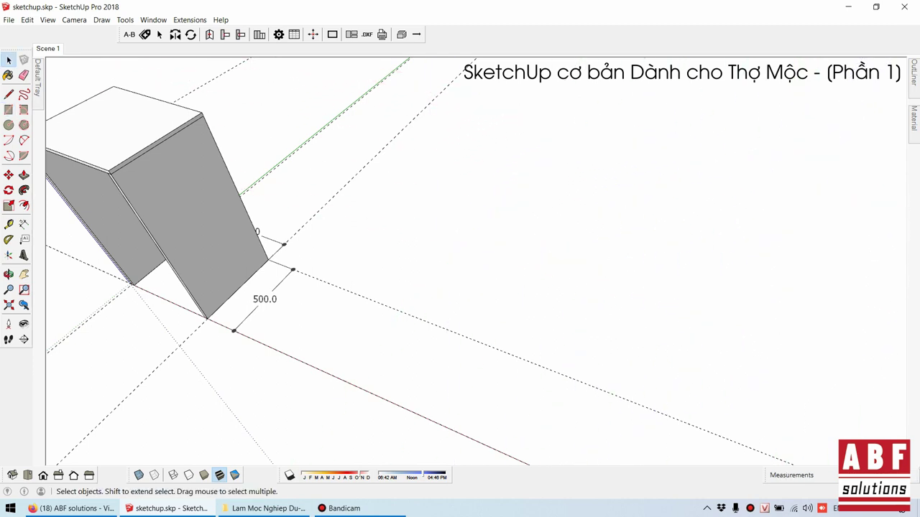
- Draw a corner-mode rectangle face from the axis origin after toggling center/corner mode
key(r)
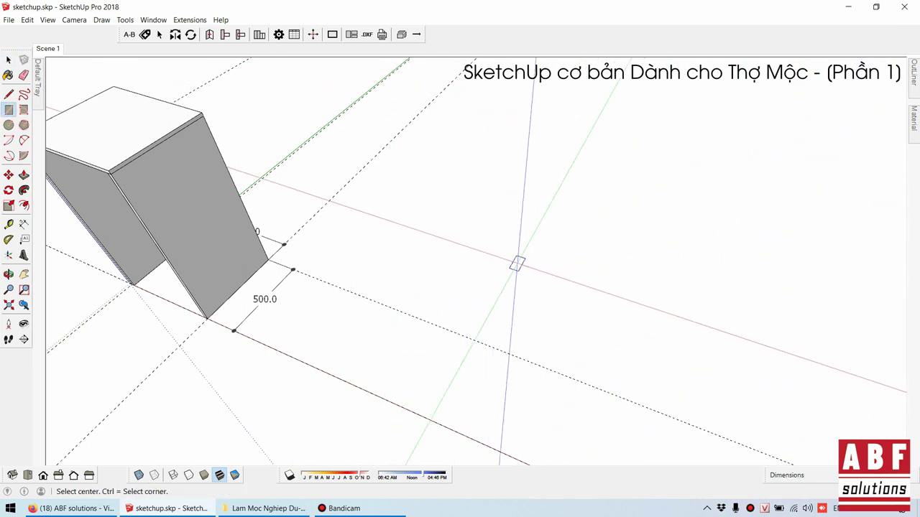
key(ctrl)
scroll(525, 259, up, 3)
scroll(517, 262, down, 2)
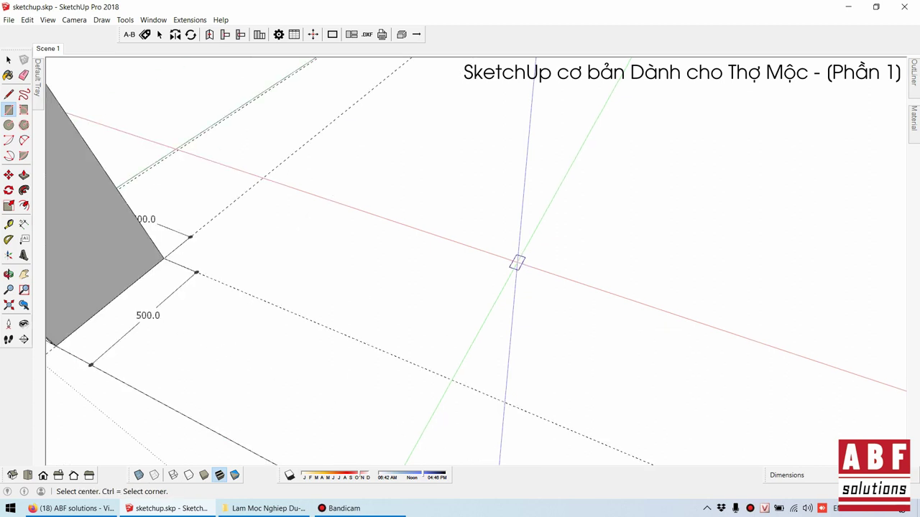
key(ctrl)
key(ctrl)
key(ctrl)
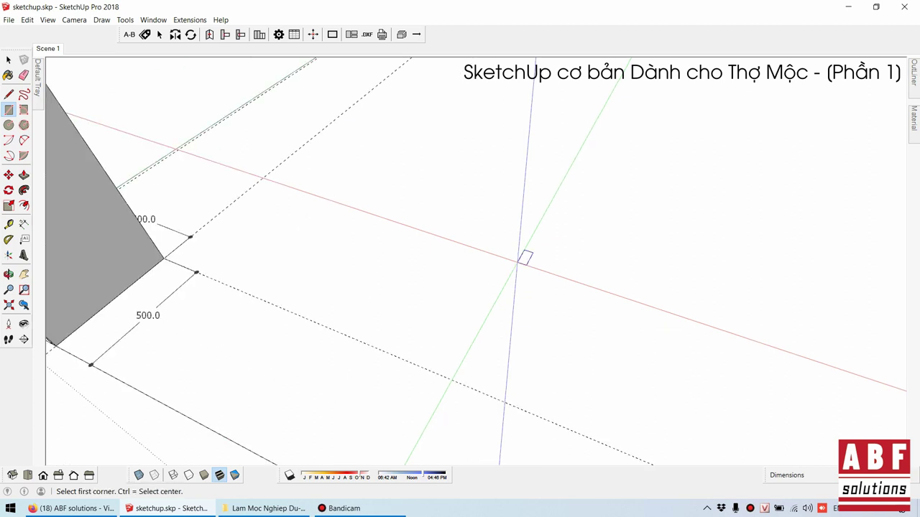
key(ctrl)
key(ctrl)
key(ctrl)
key(ctrl)
key(ctrl)
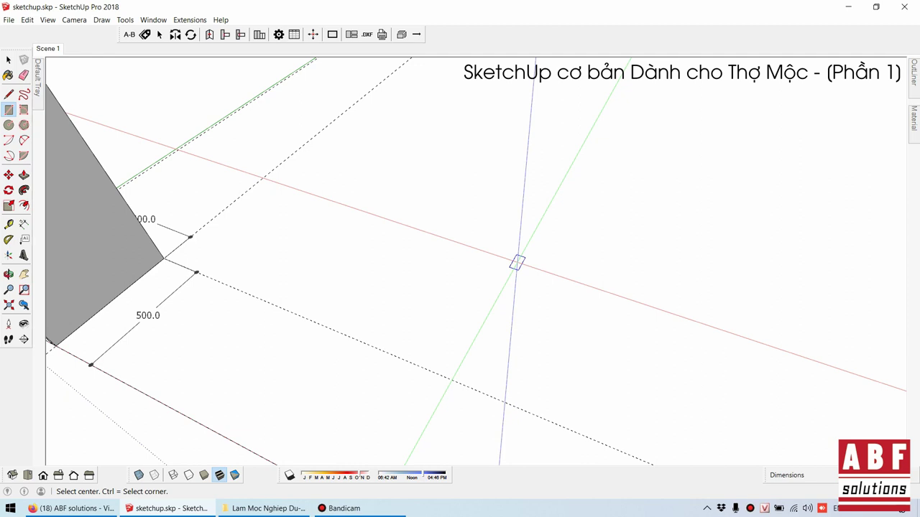
key(ctrl)
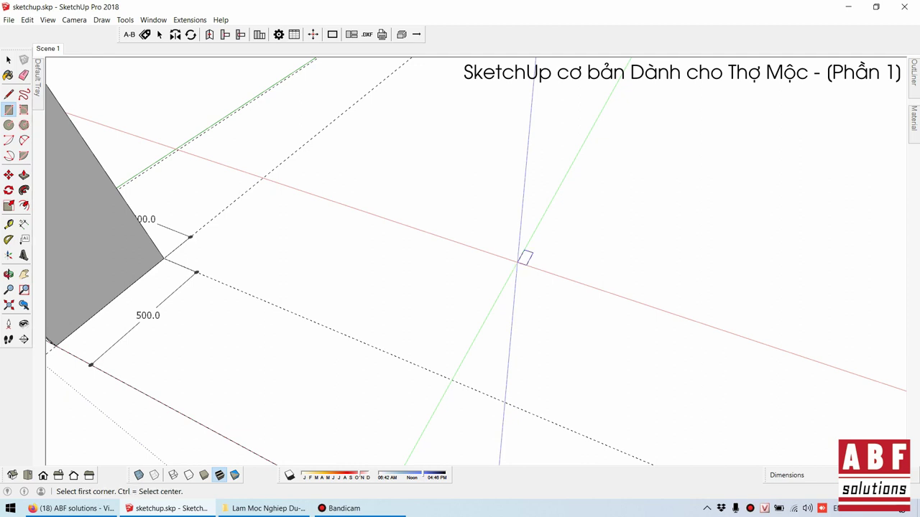
click(518, 263)
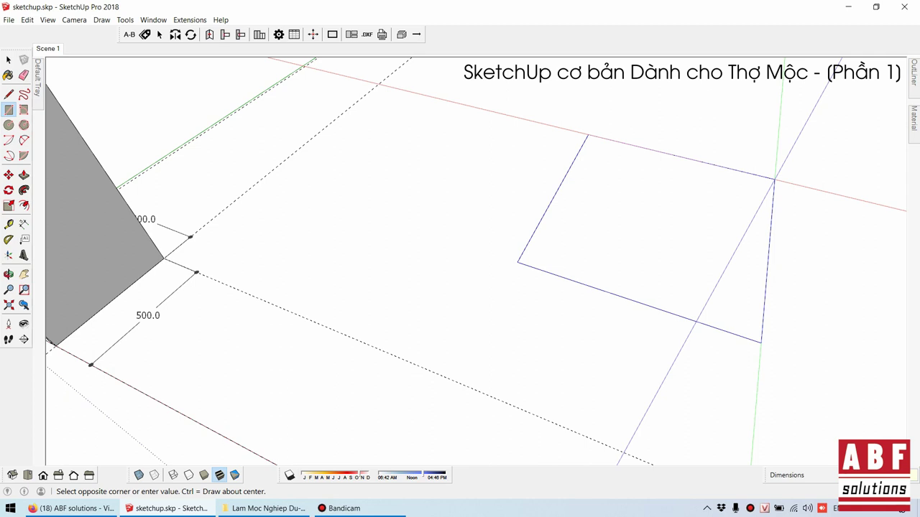
key(Return)
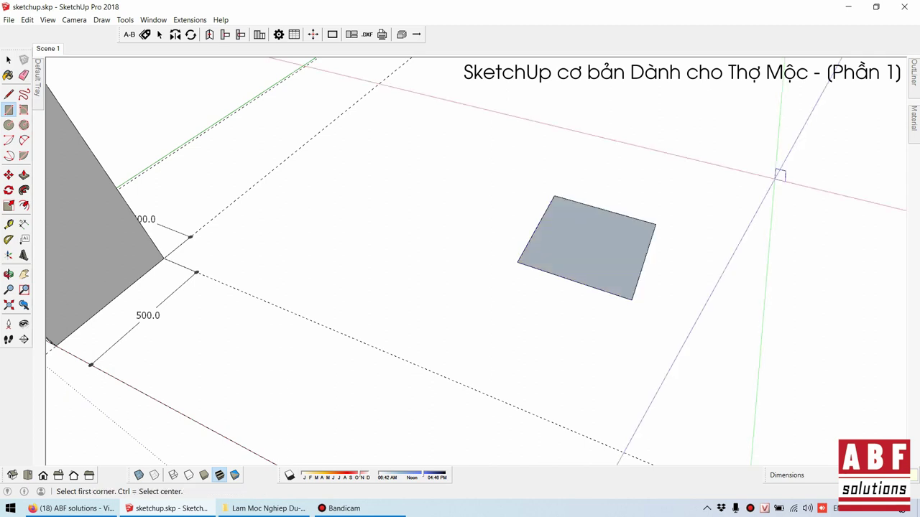
- Draw a second rectangular face beside the first and zoom out to the cabinet box
click(432, 161)
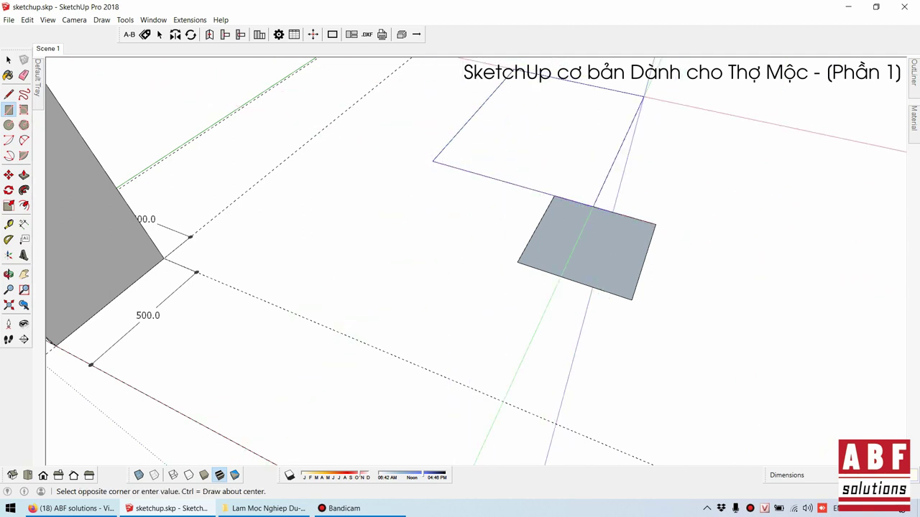
click(612, 101)
scroll(584, 136, down, 3)
scroll(584, 136, down, 2)
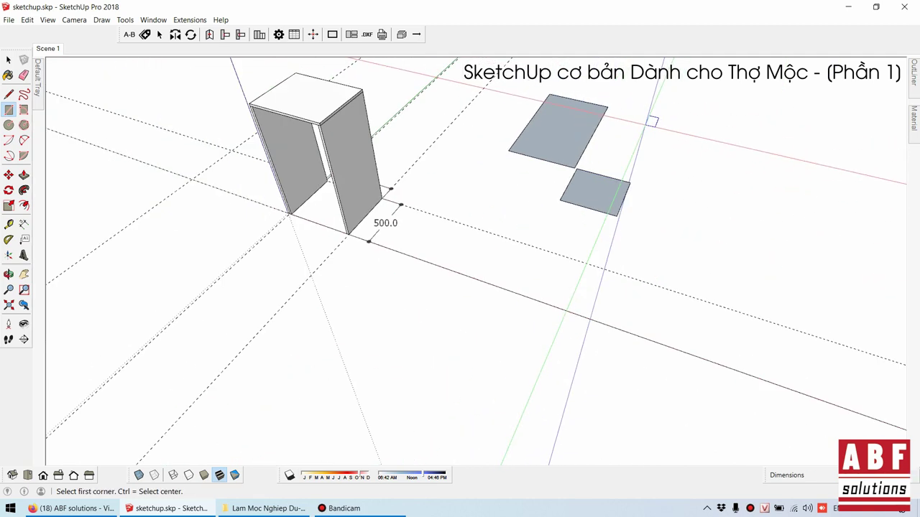
middle_drag(649, 120, 611, 195)
key(space)
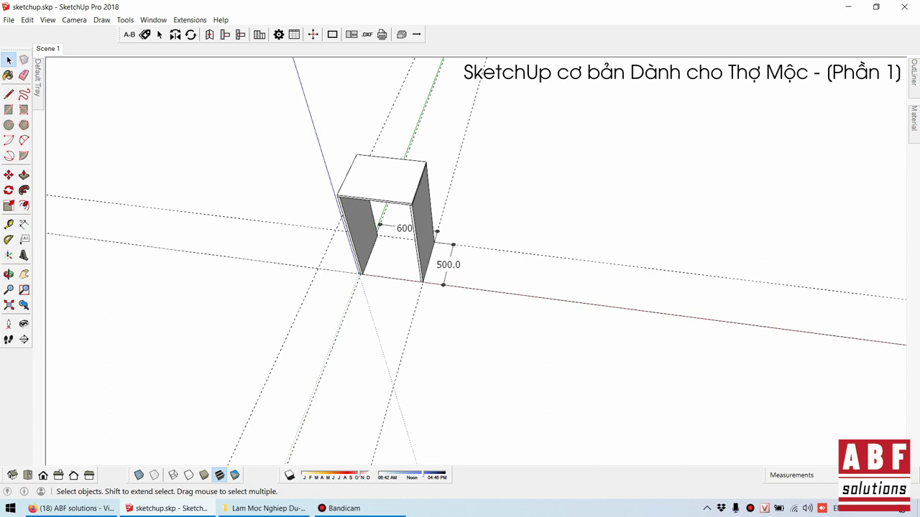
- Draw the 600-wide floor rectangle between the side panels' bases and select it with its edges
scroll(375, 255, up, 5)
middle_drag(460, 288, 503, 295)
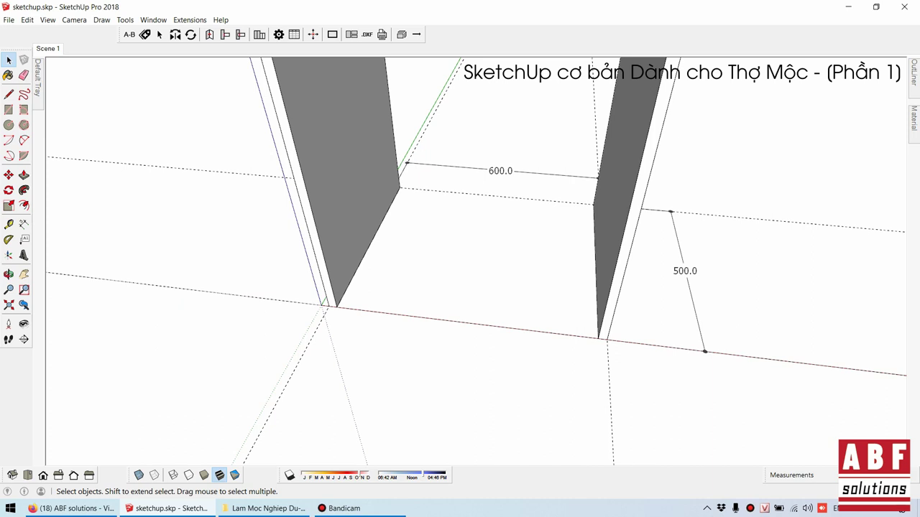
click(9, 109)
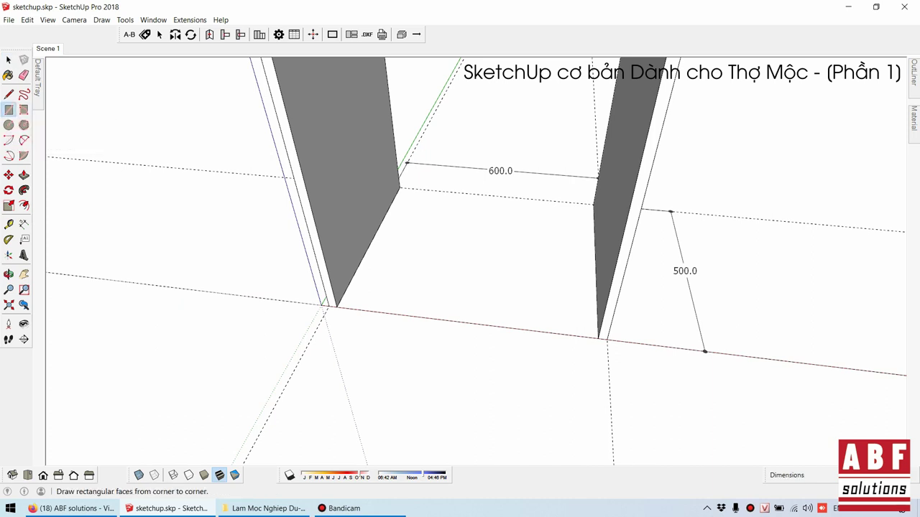
click(336, 307)
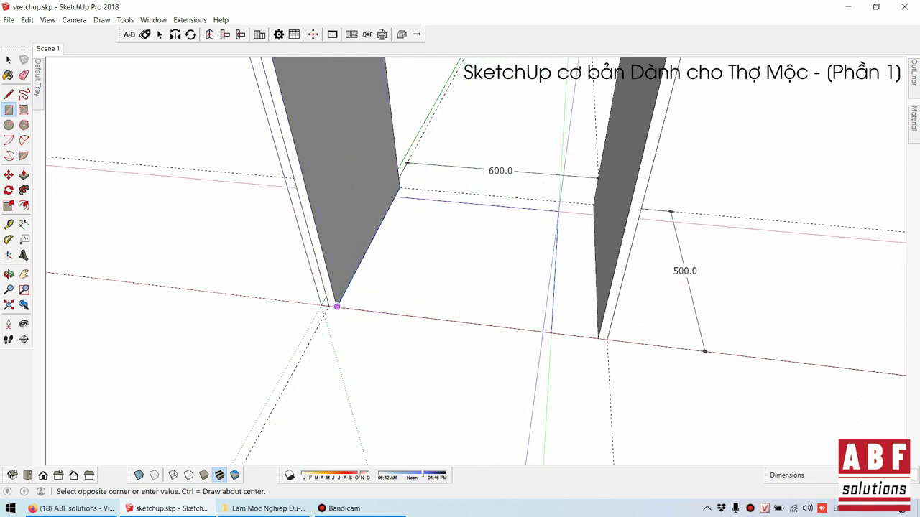
click(594, 204)
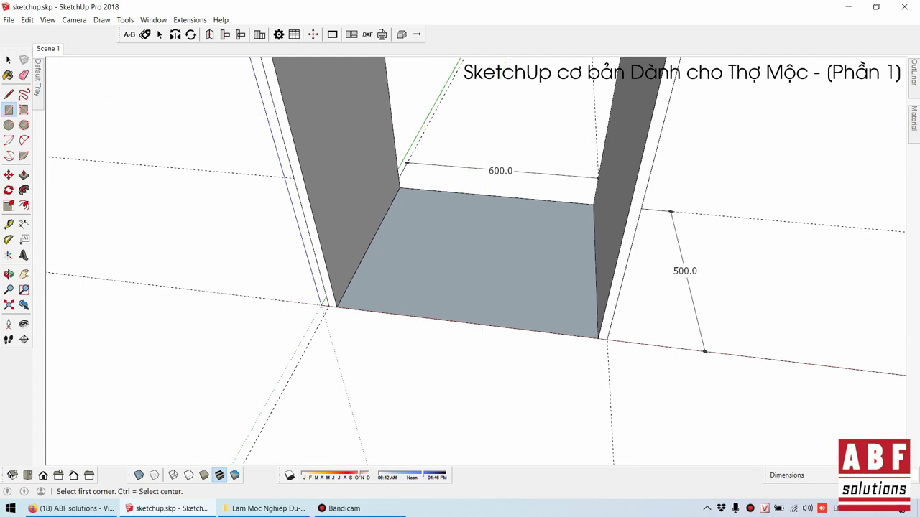
click(9, 60)
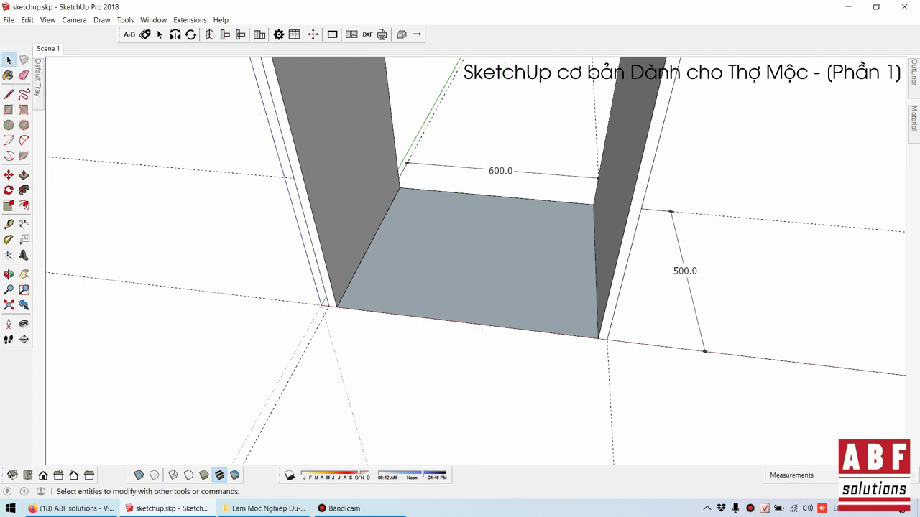
double_click(467, 259)
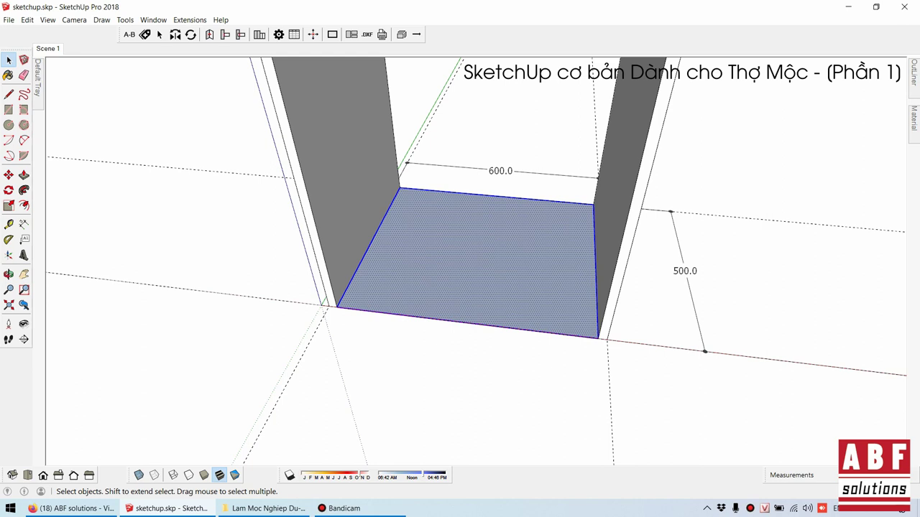
- Make the selected floor face into a group
right_click(477, 239)
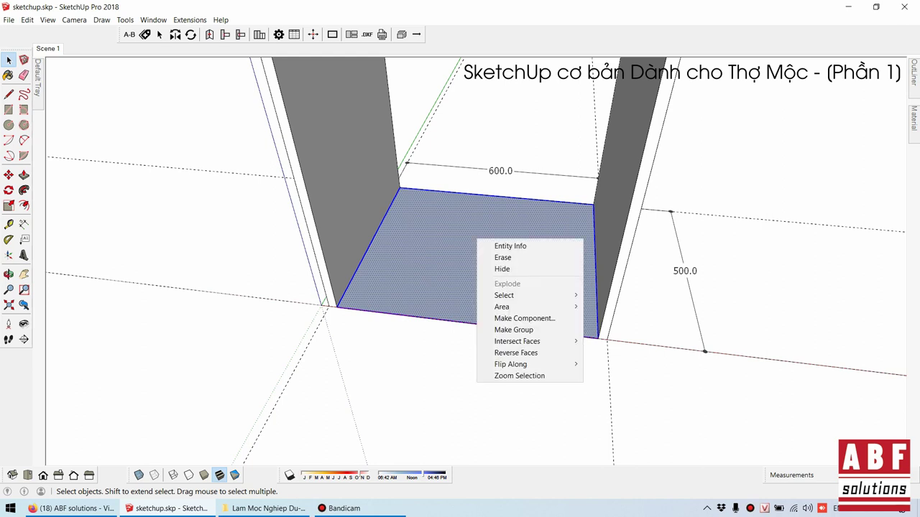
click(530, 326)
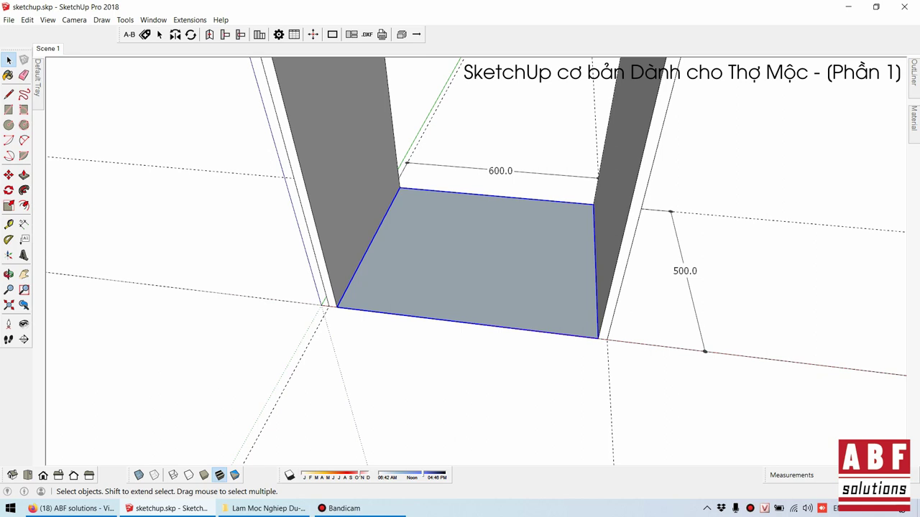
middle_drag(460, 258, 460, 230)
- Move the floor group upward by its front-left corner, partway up between the side panels
key(m)
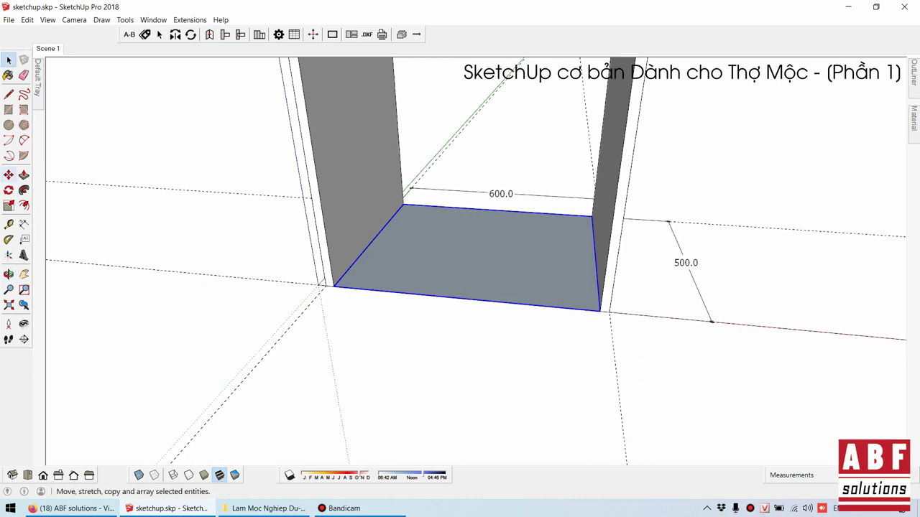
click(8, 174)
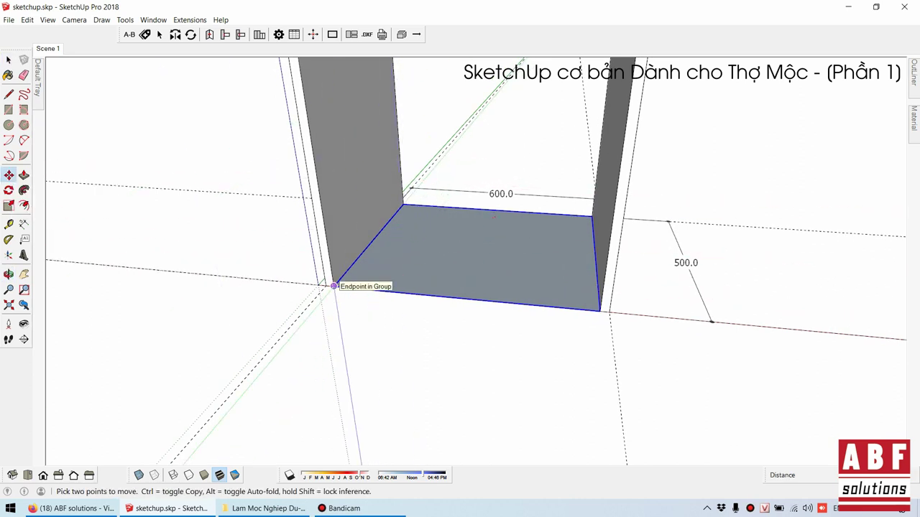
click(332, 286)
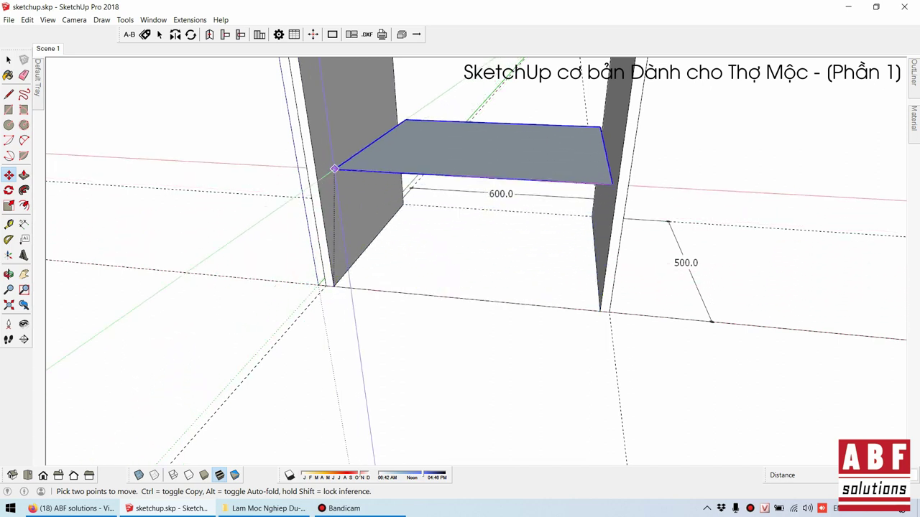
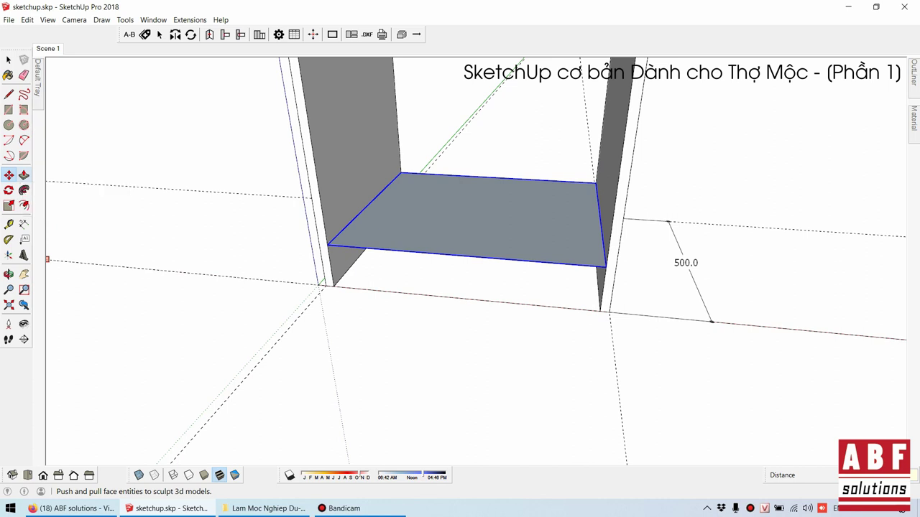
- Inside the shelf group, Push/Pull the bottom face to board thickness, then zoom out
key(space)
key(Return)
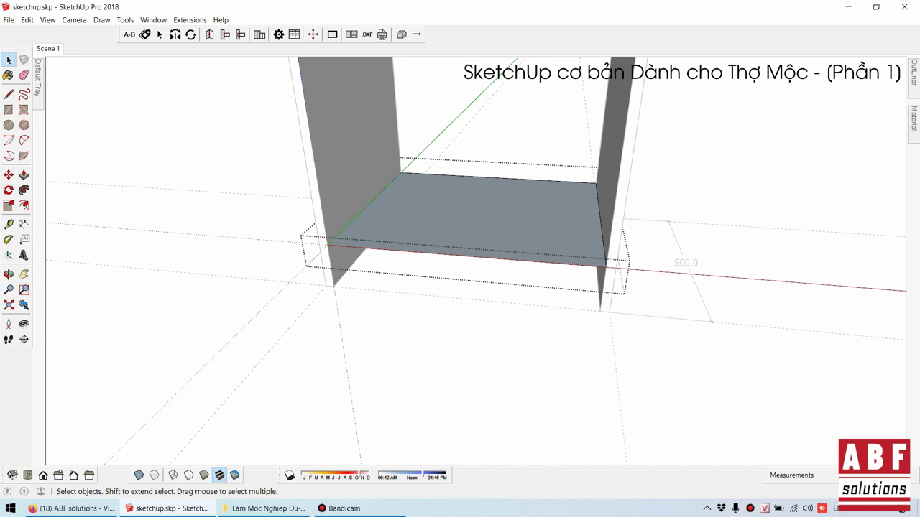
key(p)
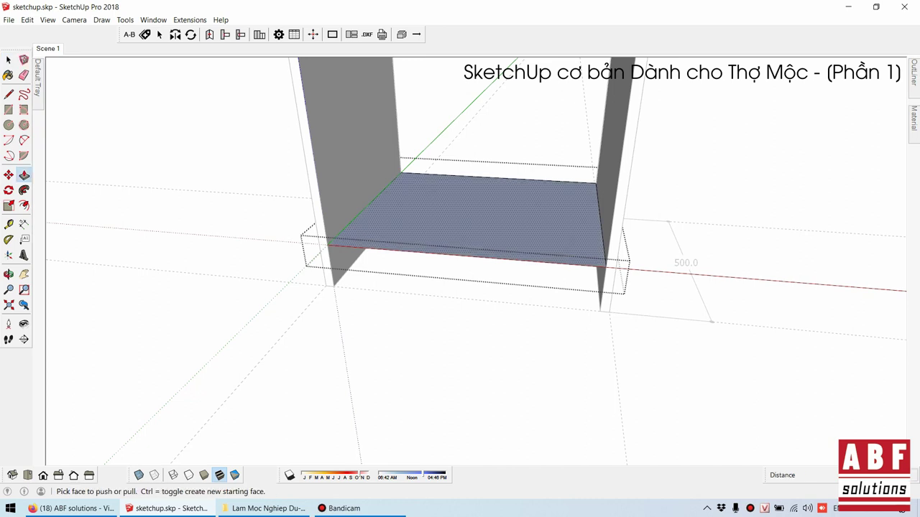
click(474, 216)
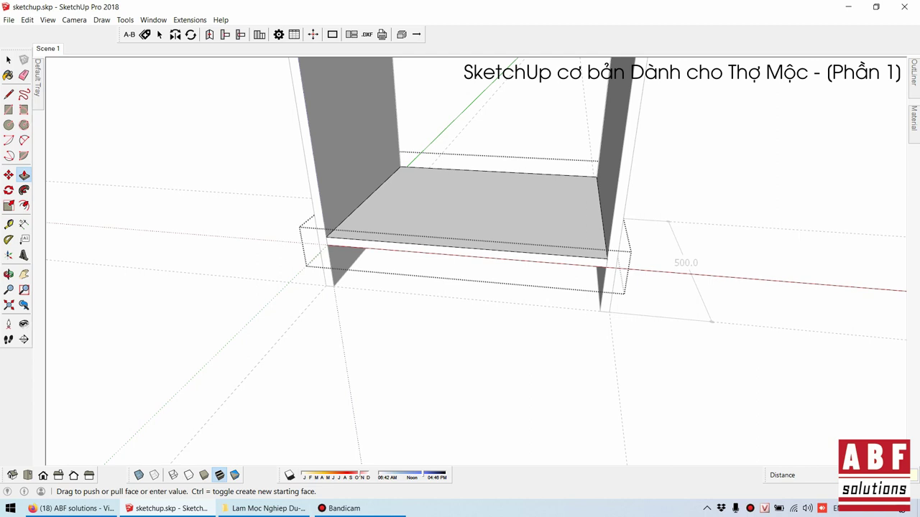
key(space)
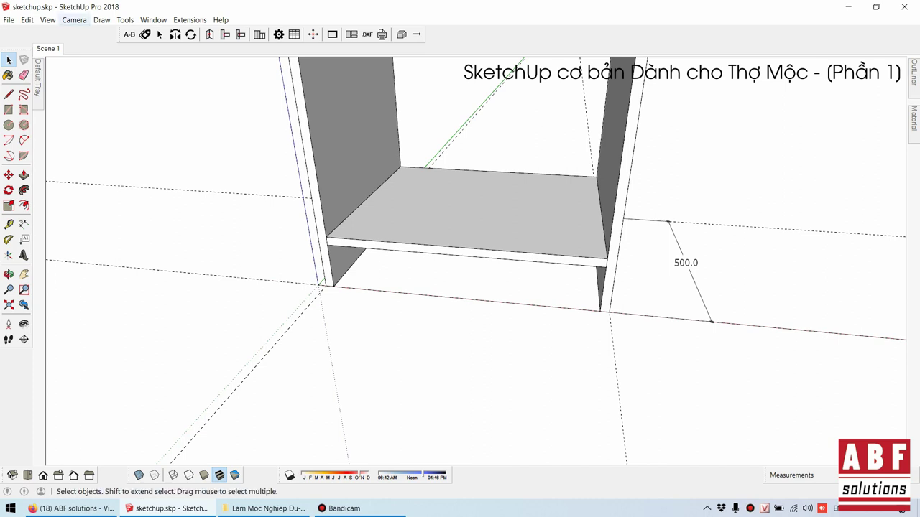
scroll(379, 396, down, 2)
scroll(379, 396, down, 3)
scroll(378, 396, down, 1)
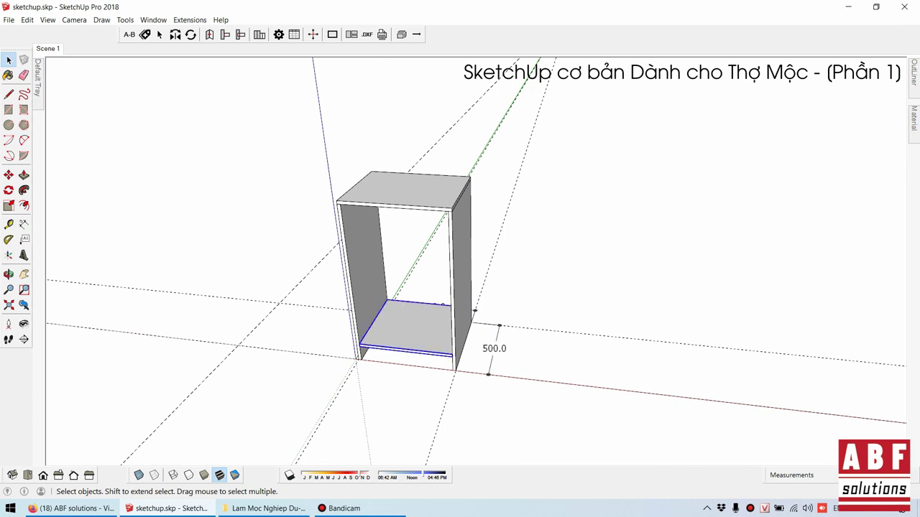
- Name the bottom shelf group 'Đáy' in Entity Info
right_click(423, 161)
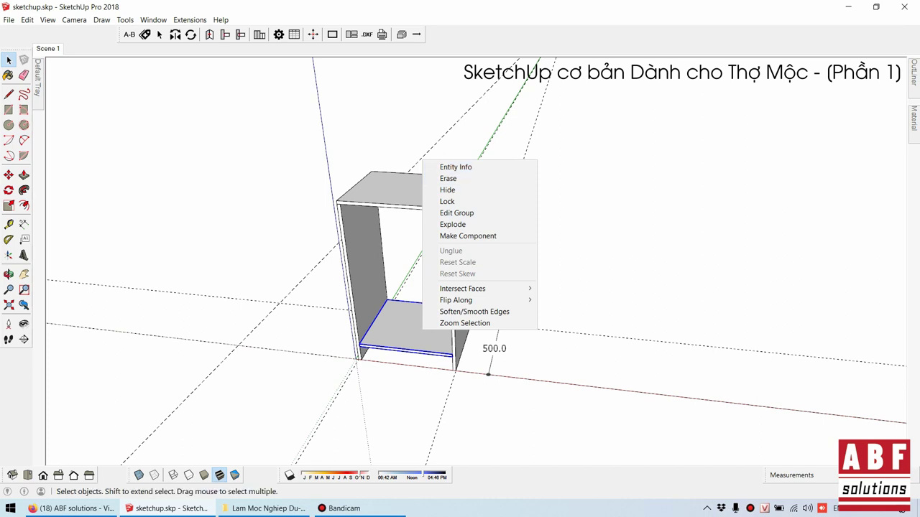
click(460, 167)
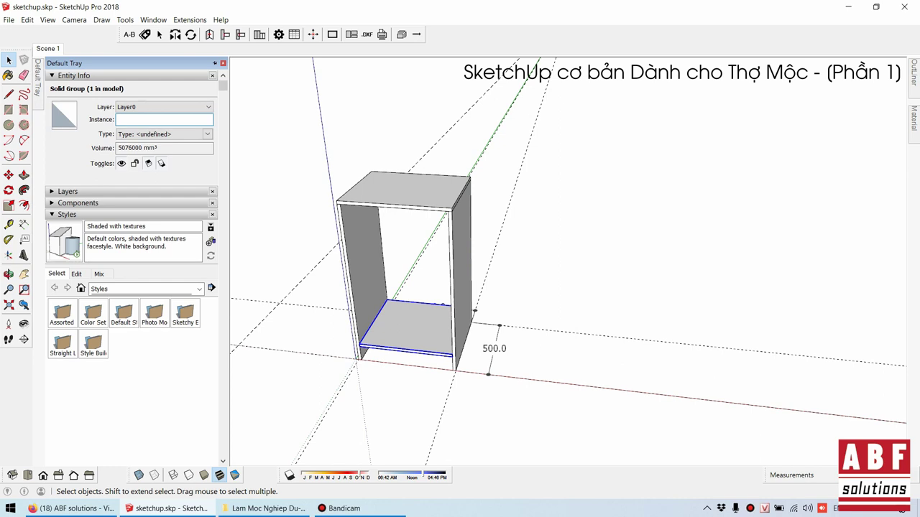
text(Đáy)
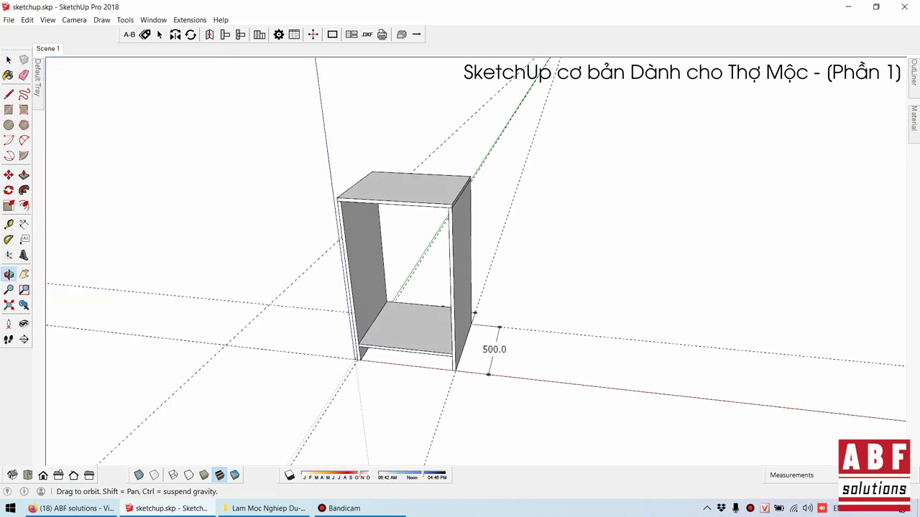
- Erase the green-axis guide and the 500.0 dimension, then orbit round to a front view
middle_drag(460, 288, 431, 288)
click(24, 74)
click(560, 182)
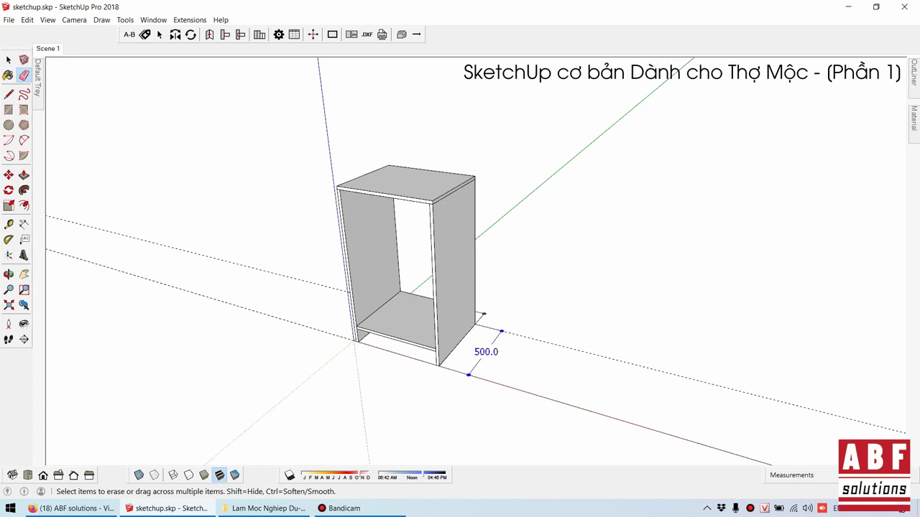
click(480, 316)
middle_drag(480, 316, 452, 320)
middle_drag(460, 287, 432, 273)
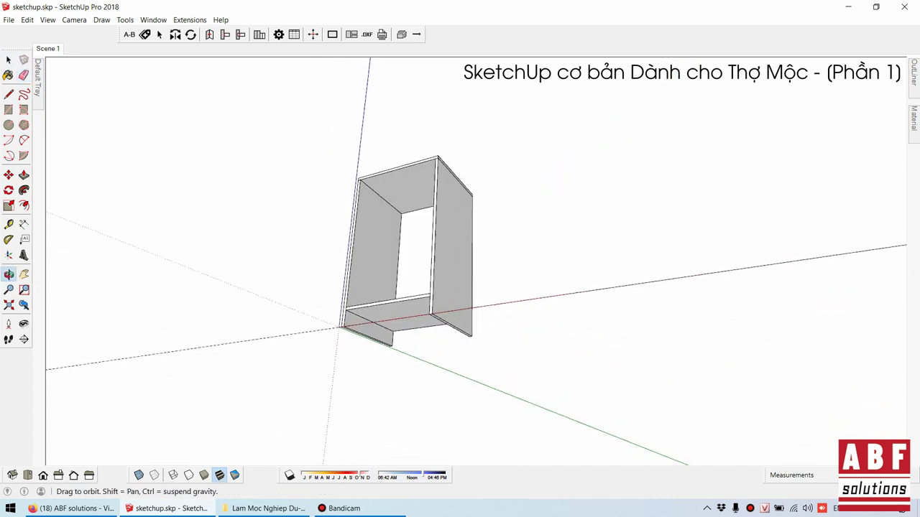
scroll(445, 237, up, 3)
scroll(341, 307, up, 2)
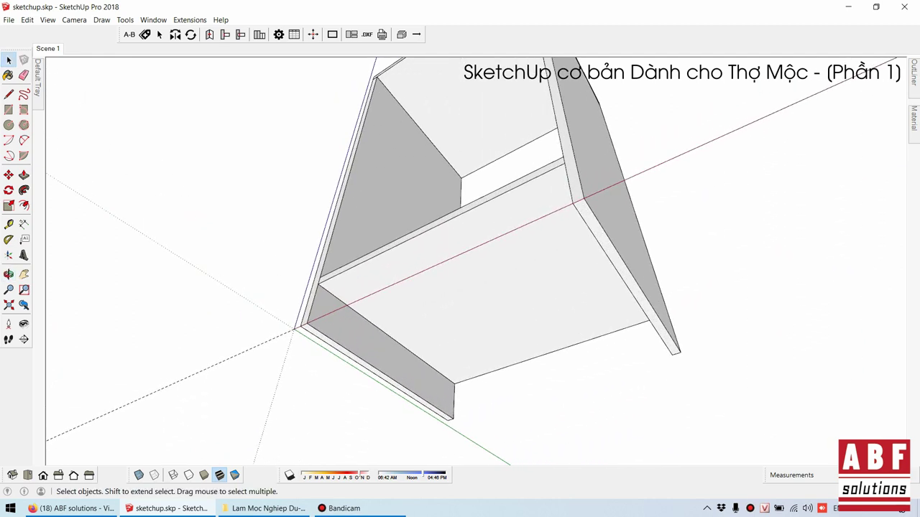
middle_drag(459, 259, 373, 273)
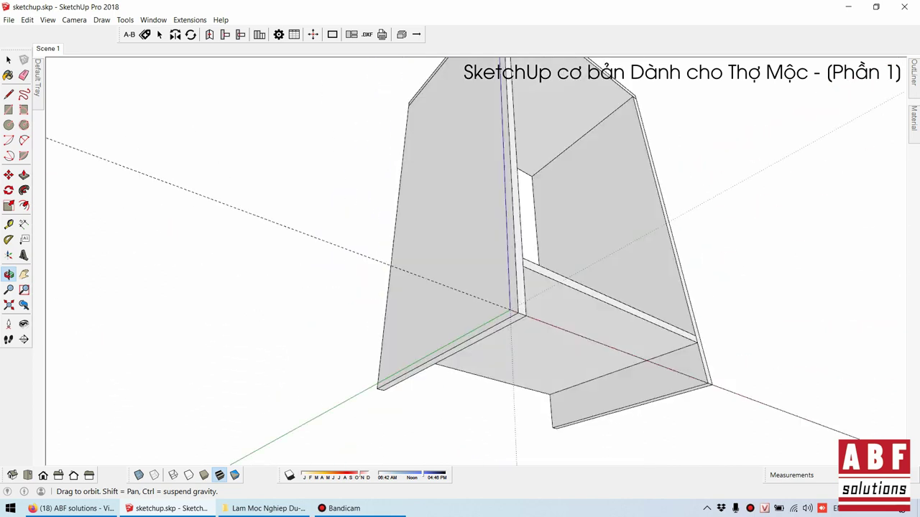
drag(460, 258, 503, 244)
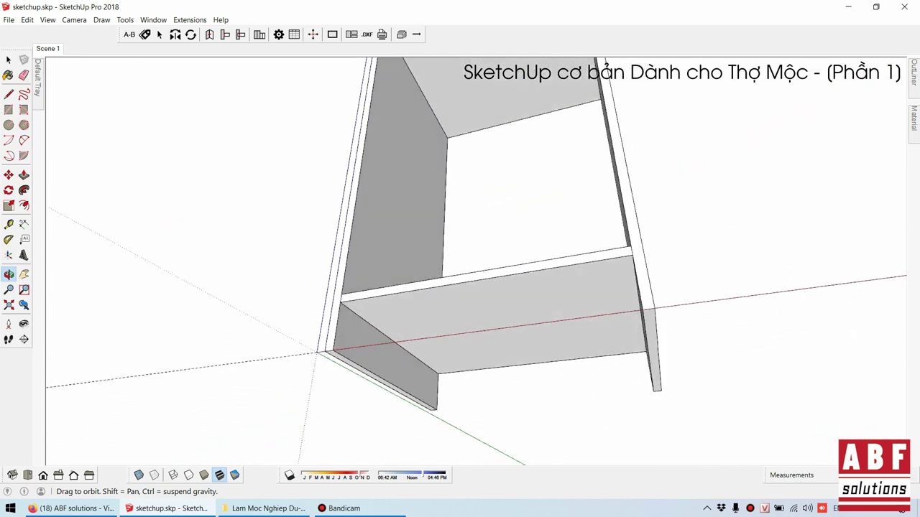
middle_drag(460, 259, 446, 261)
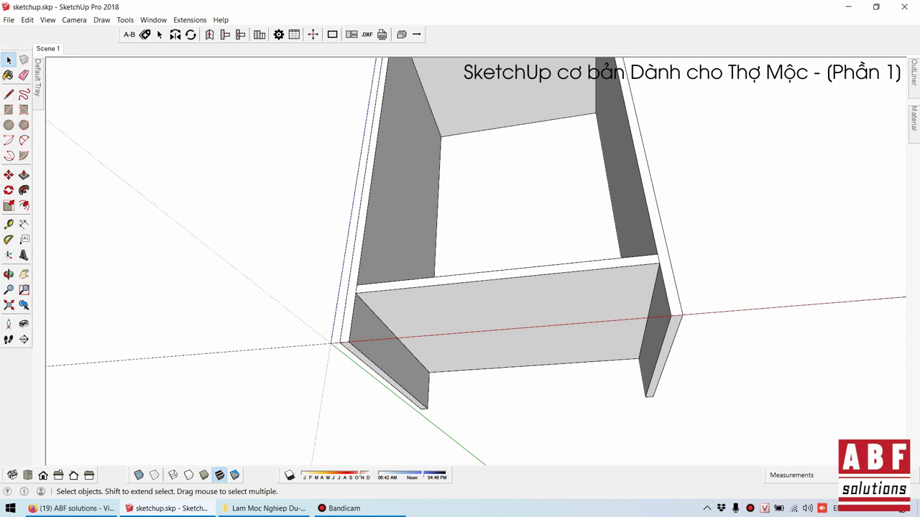
- Draw lines between the side panels' front corners to close a front face
click(396, 201)
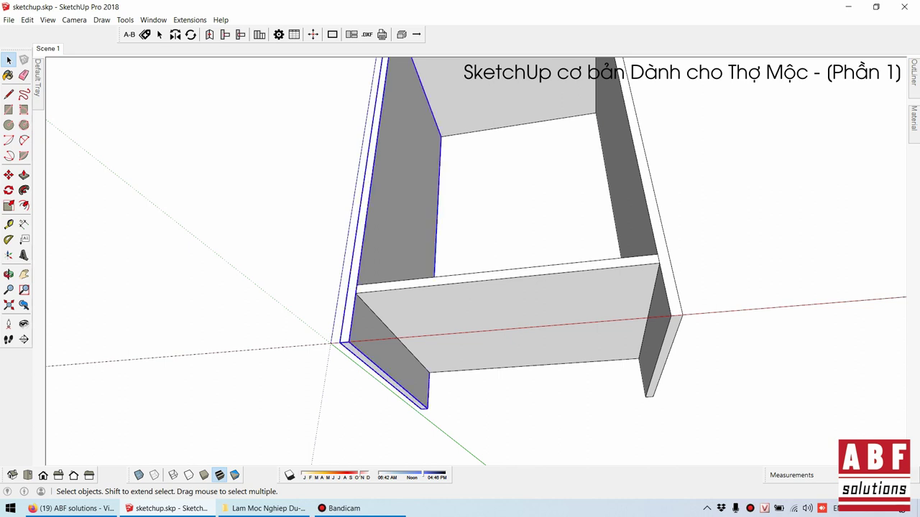
click(377, 180)
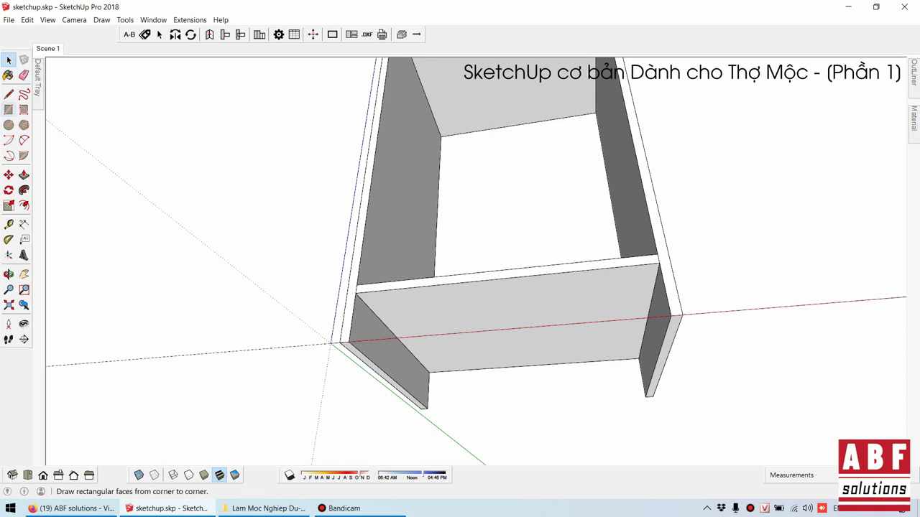
click(9, 94)
click(329, 343)
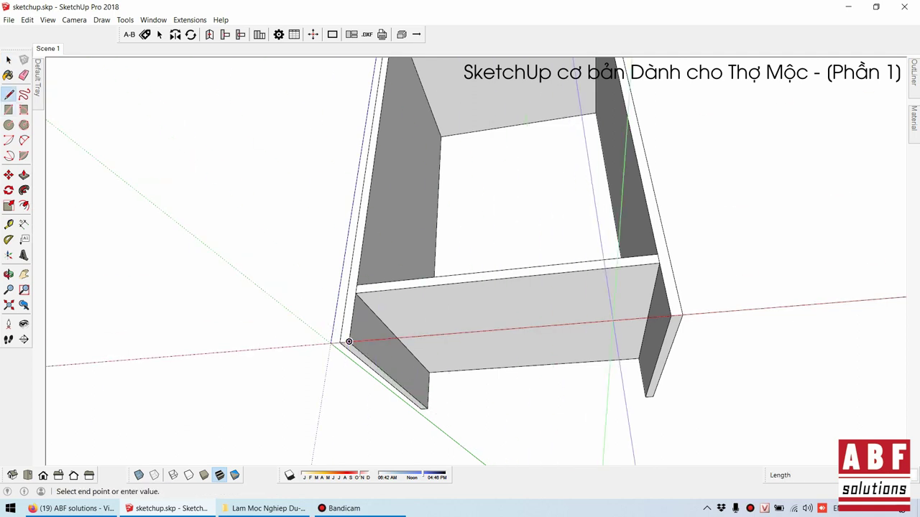
click(670, 316)
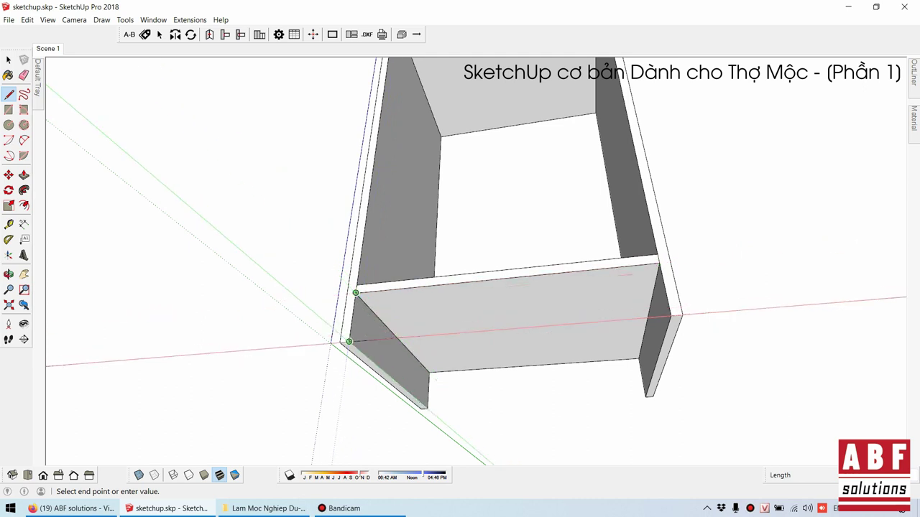
click(349, 340)
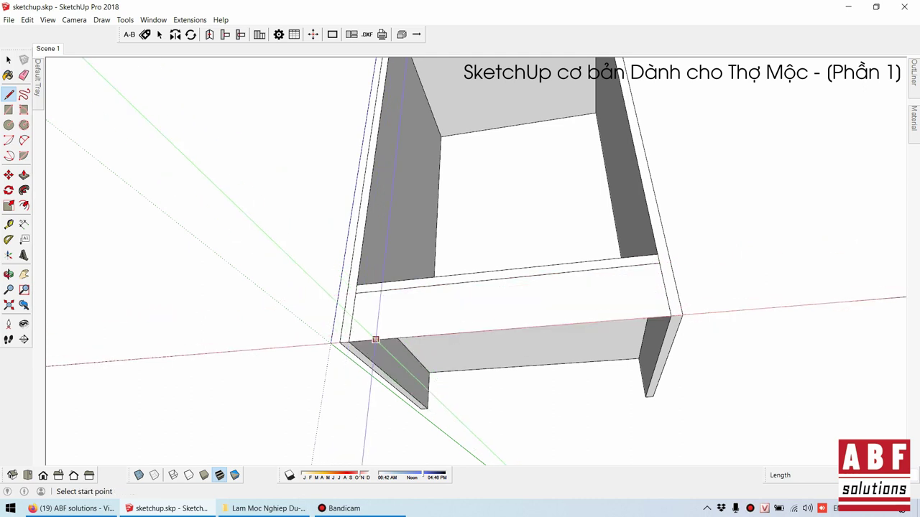
- Group the new front face and Push/Pull it into a solid front board
key(space)
click(510, 302)
right_click(437, 307)
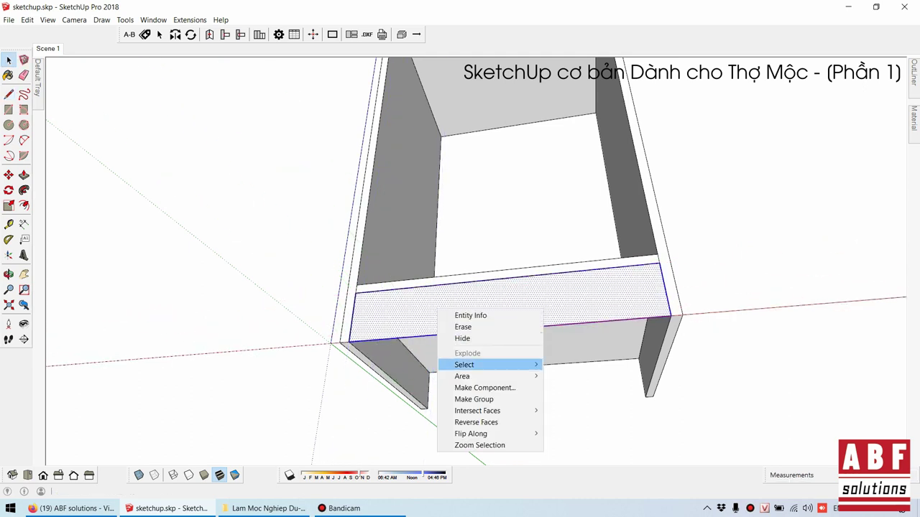
click(467, 399)
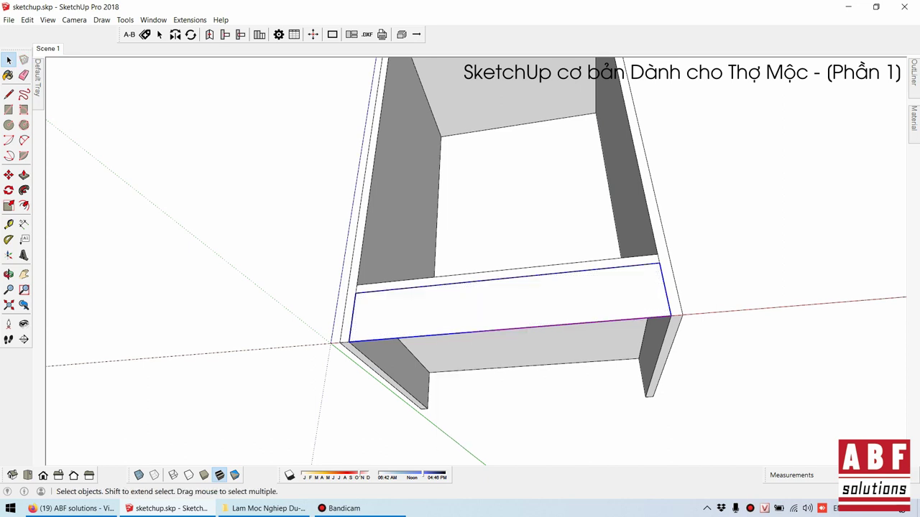
key(Return)
key(p)
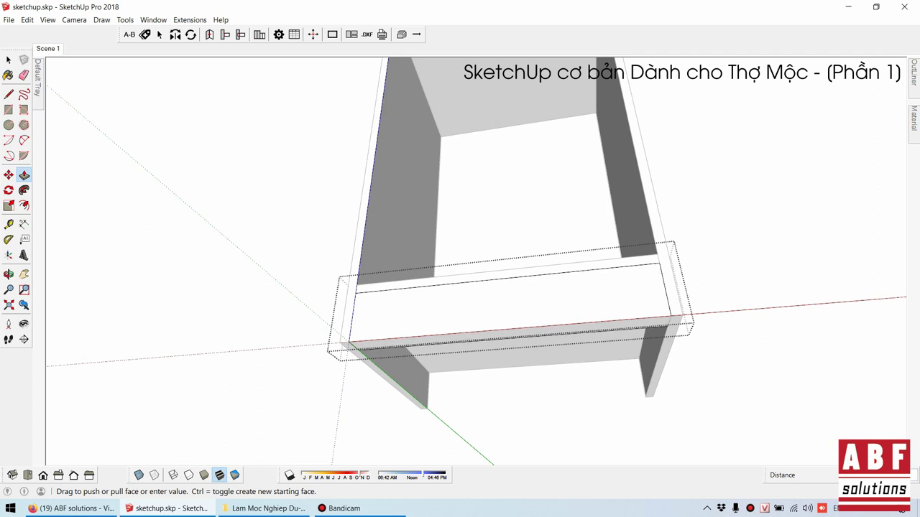
key(space)
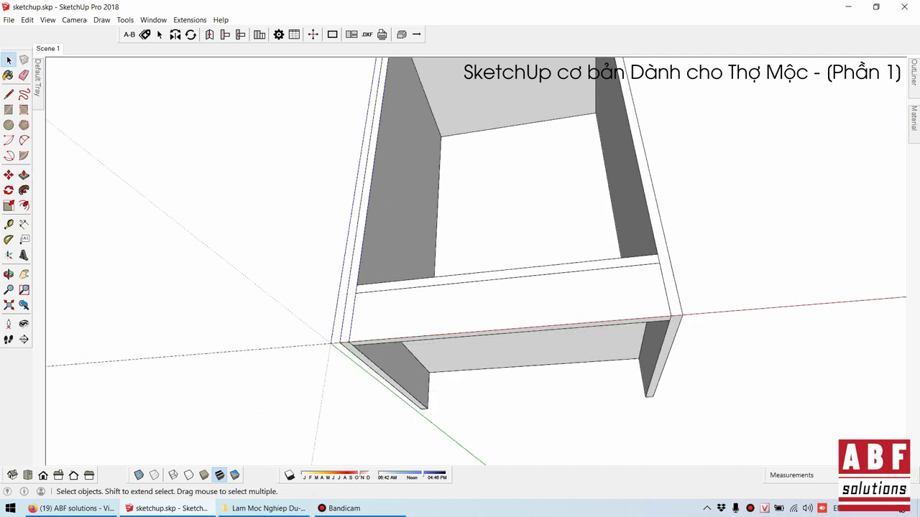
right_click(418, 317)
key(Escape)
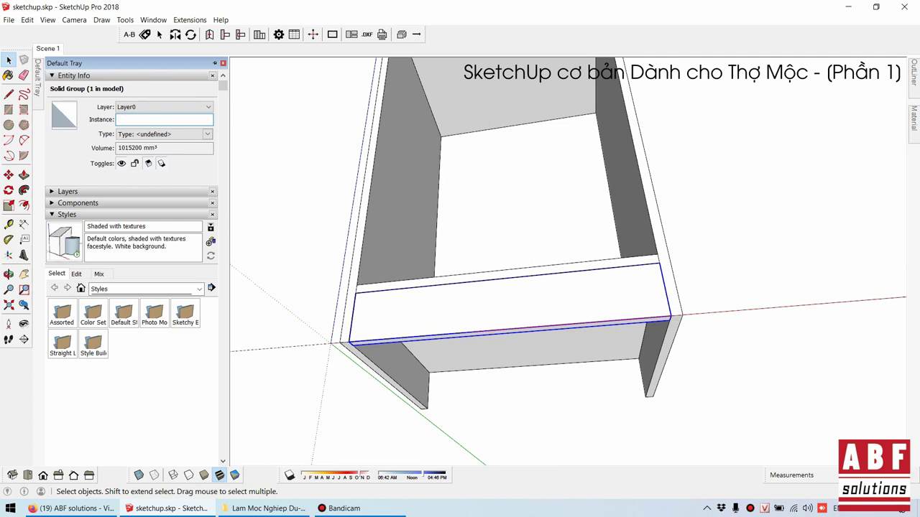
text(Len Châ)
text(n Trước)
key(Return)
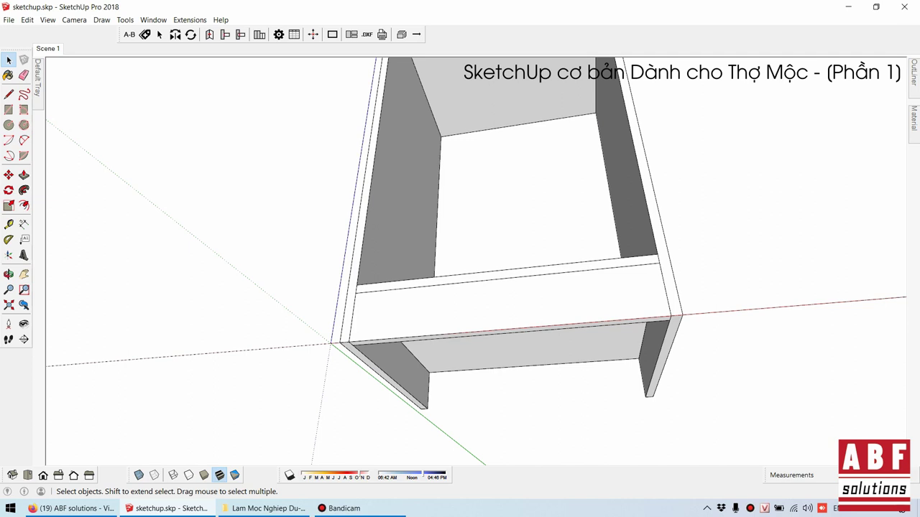
middle_drag(460, 323, 460, 179)
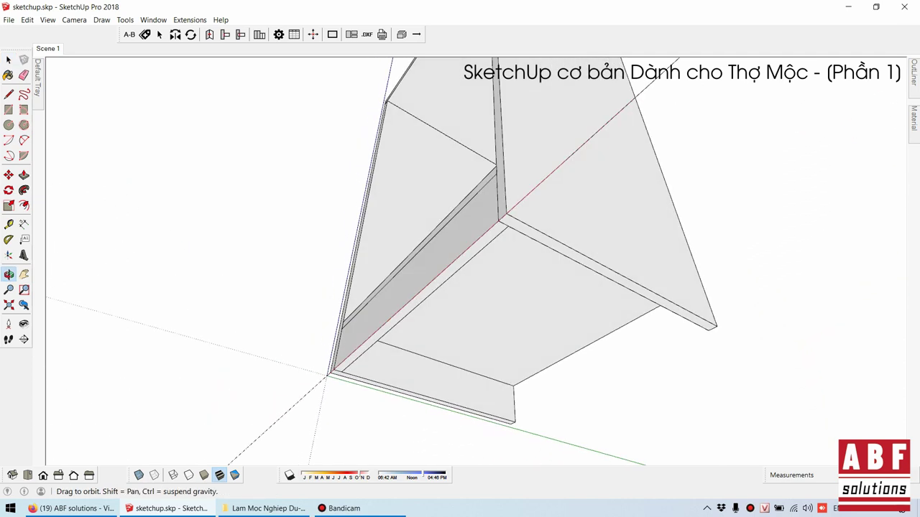
mouse_move(460, 216)
middle_down()
mouse_move(460, 324)
mouse_move(460, 222)
mouse_move(367, 223)
middle_up()
drag(367, 223, 338, 223)
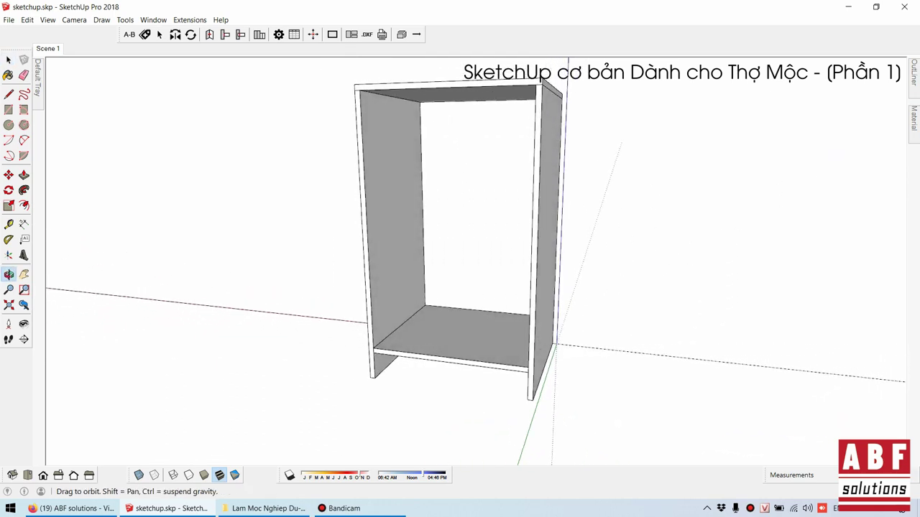
key(space)
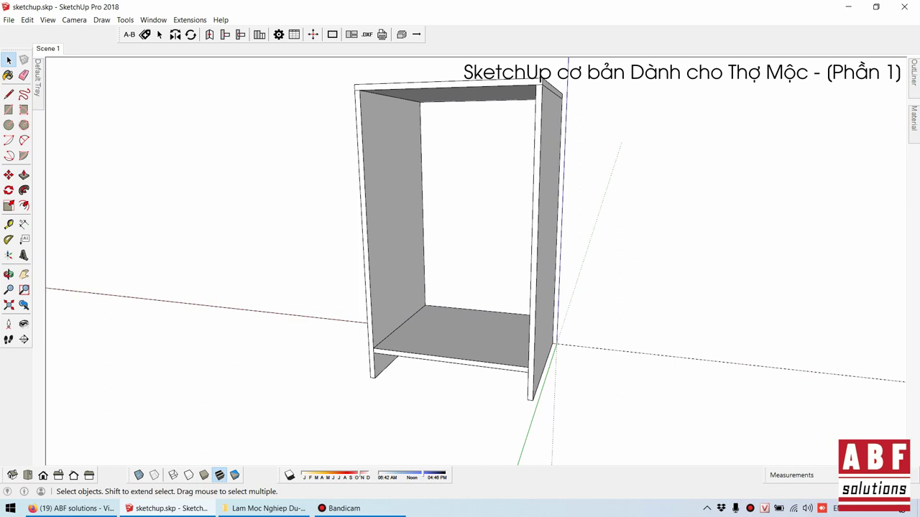
middle_drag(338, 223, 309, 222)
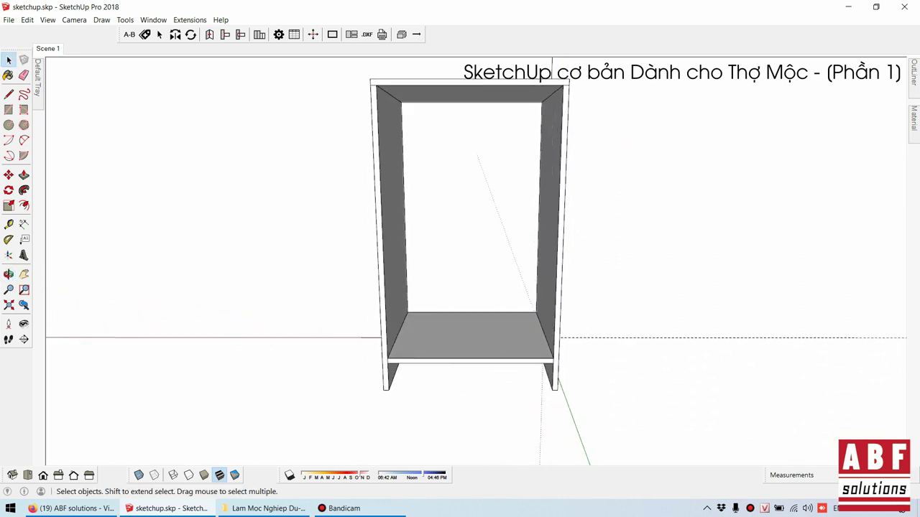
middle_drag(460, 259, 403, 259)
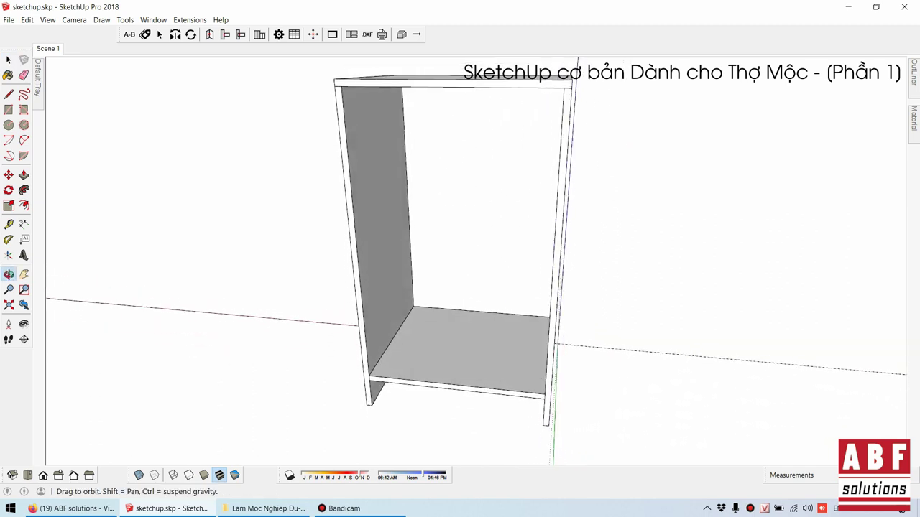
drag(460, 259, 431, 259)
key(space)
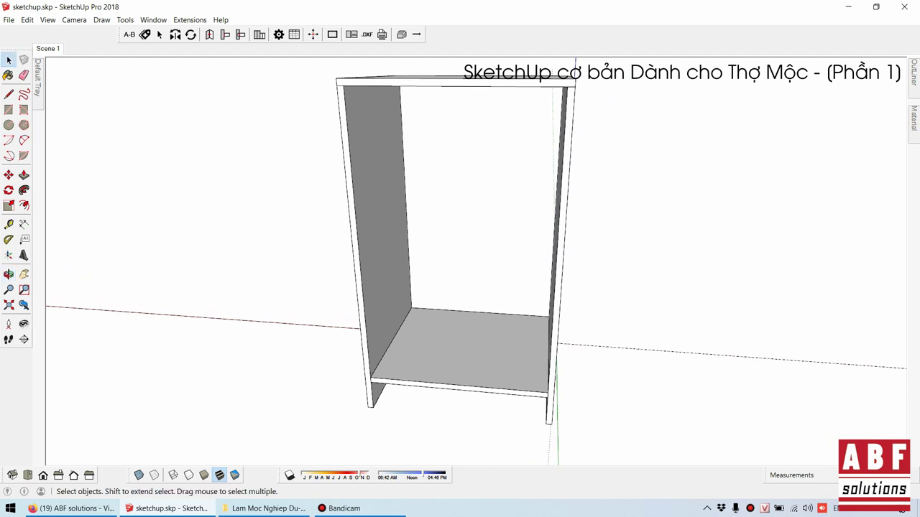
scroll(396, 186, up, 2)
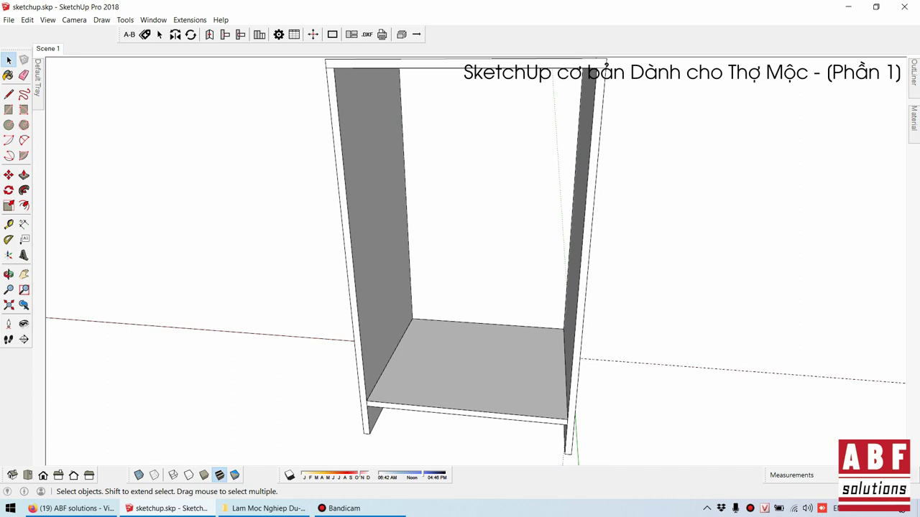
scroll(436, 180, down, 1)
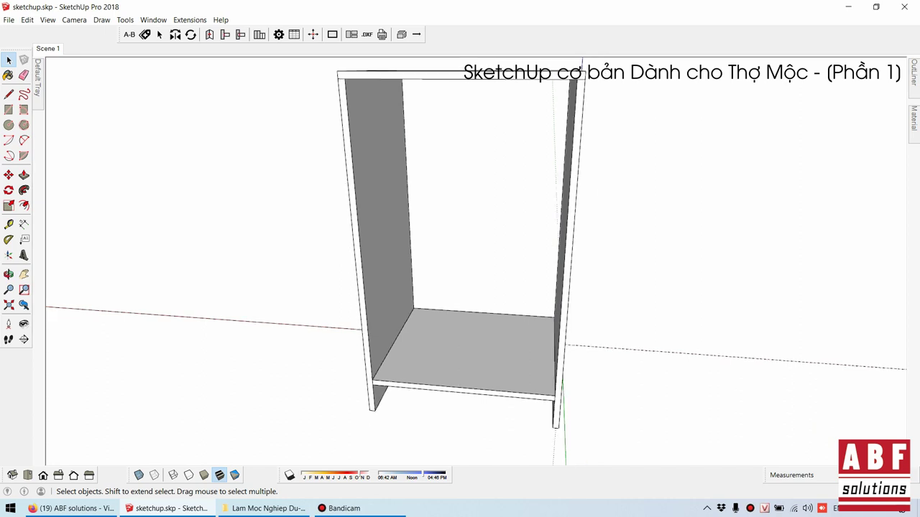
middle_drag(459, 251, 449, 277)
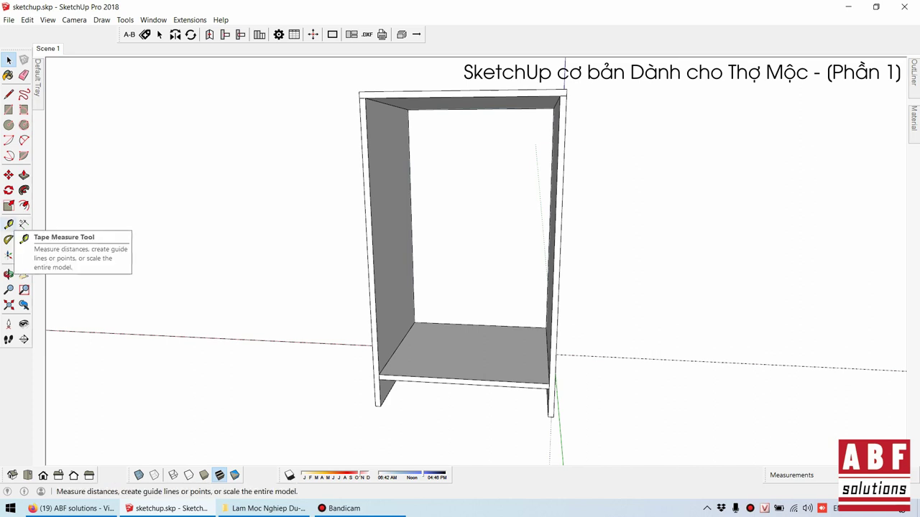
- Take trial Tape Measure readings from the panel edge and inner top corner, cancelling both
click(9, 225)
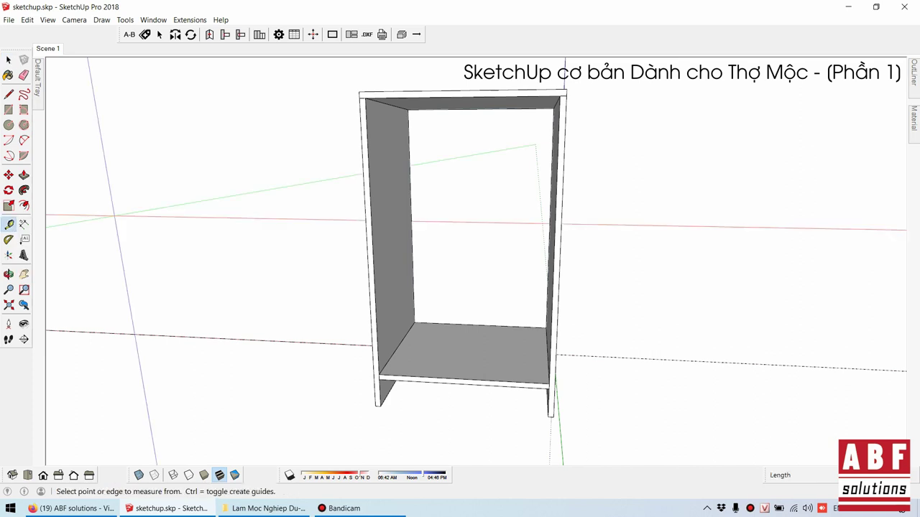
scroll(370, 138, up, 2)
scroll(370, 139, up, 2)
click(366, 156)
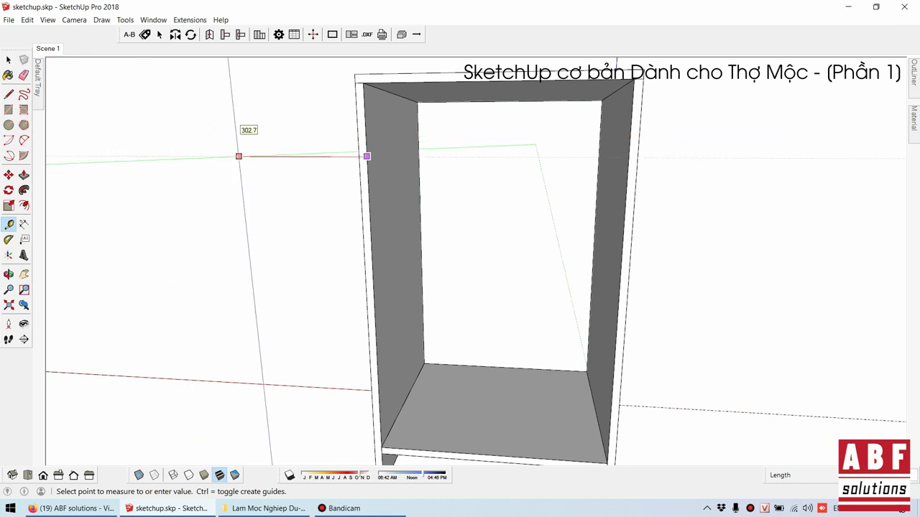
key(Escape)
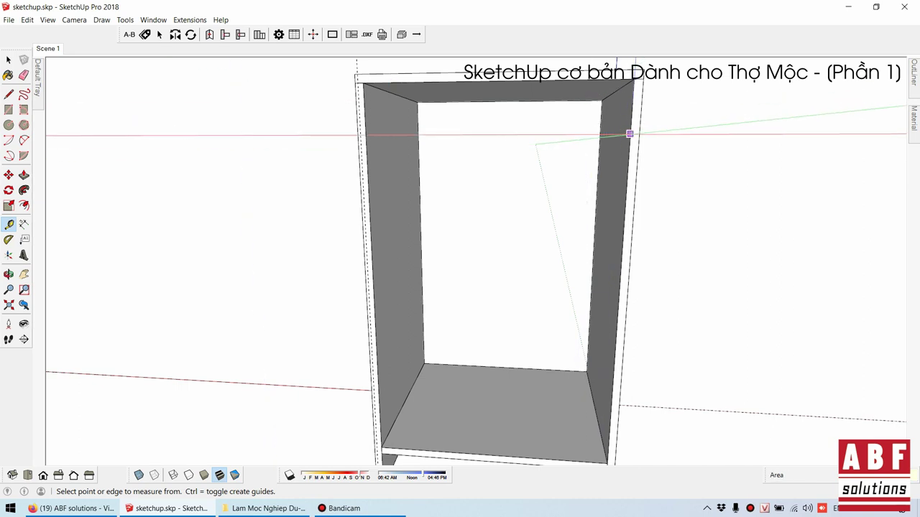
click(630, 134)
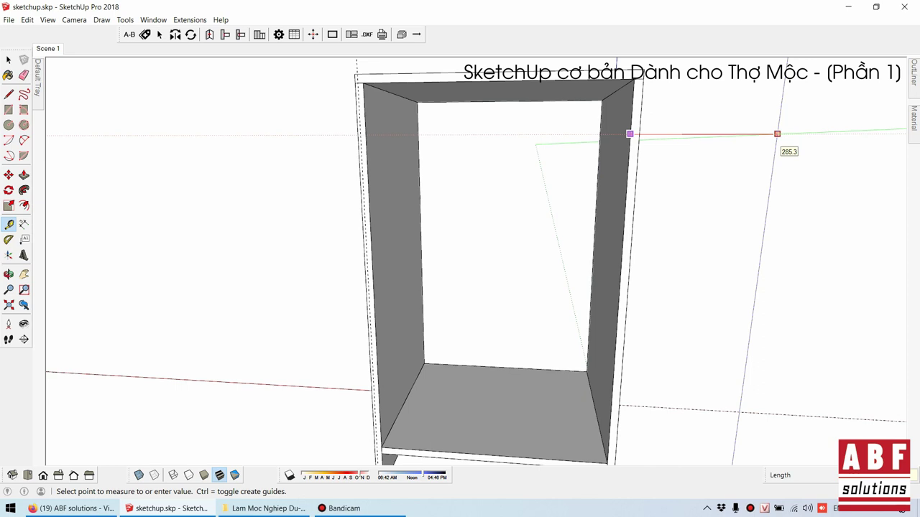
key(Escape)
- Place a dashed guide line level with the cabinet's top edge
middle_drag(503, 144, 521, 90)
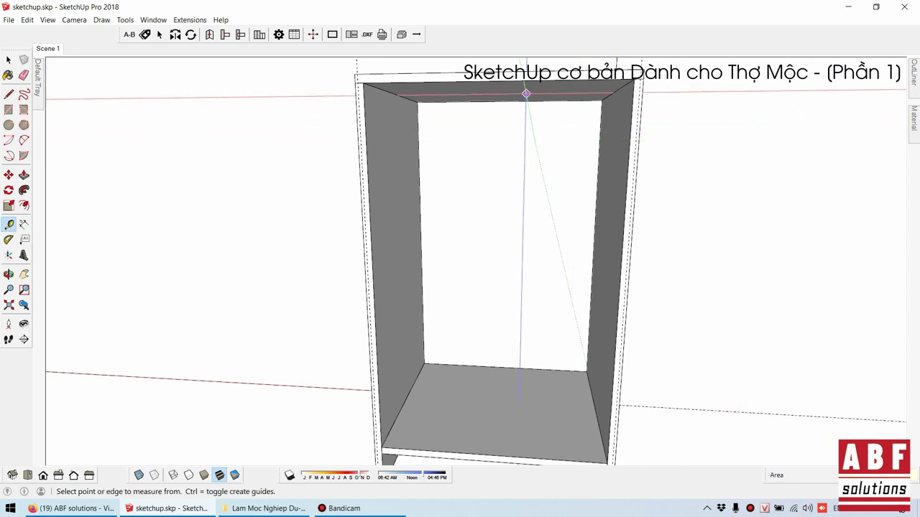
click(517, 82)
scroll(517, 81, down, 2)
scroll(516, 81, down, 1)
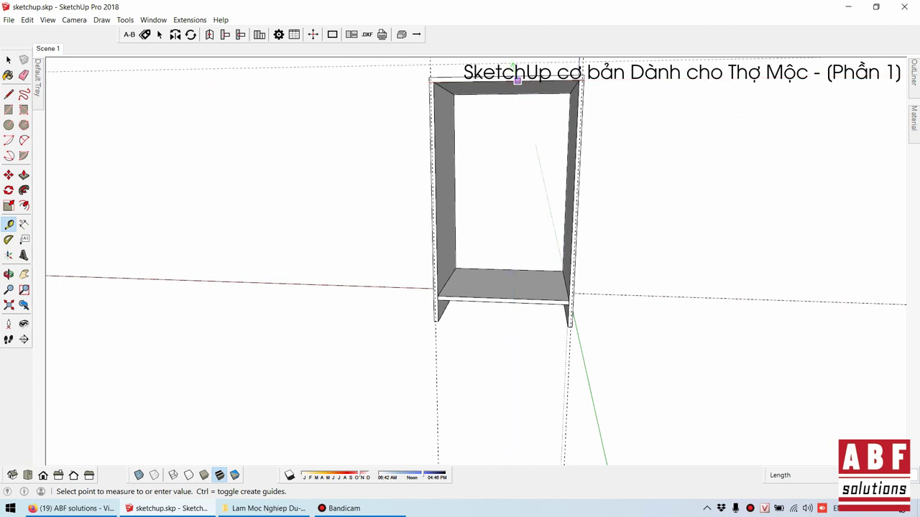
click(516, 81)
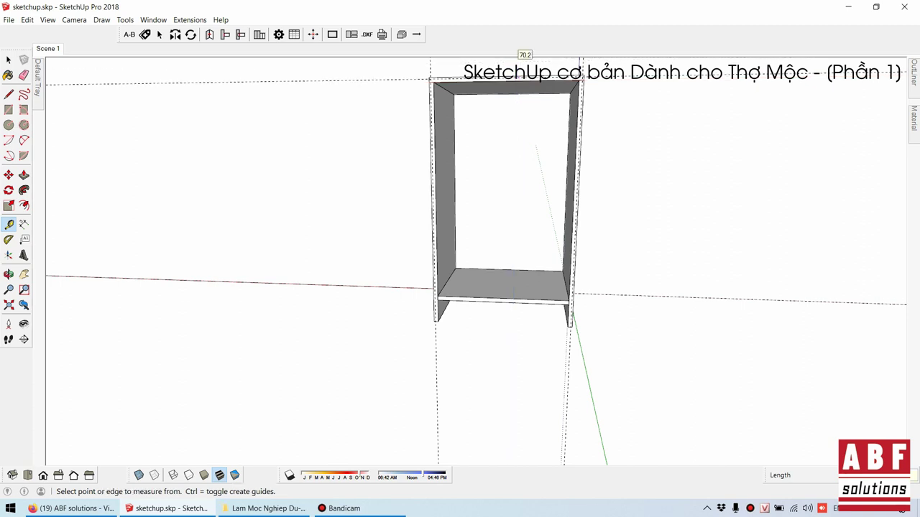
scroll(494, 282, up, 2)
scroll(495, 282, up, 2)
scroll(495, 282, up, 1)
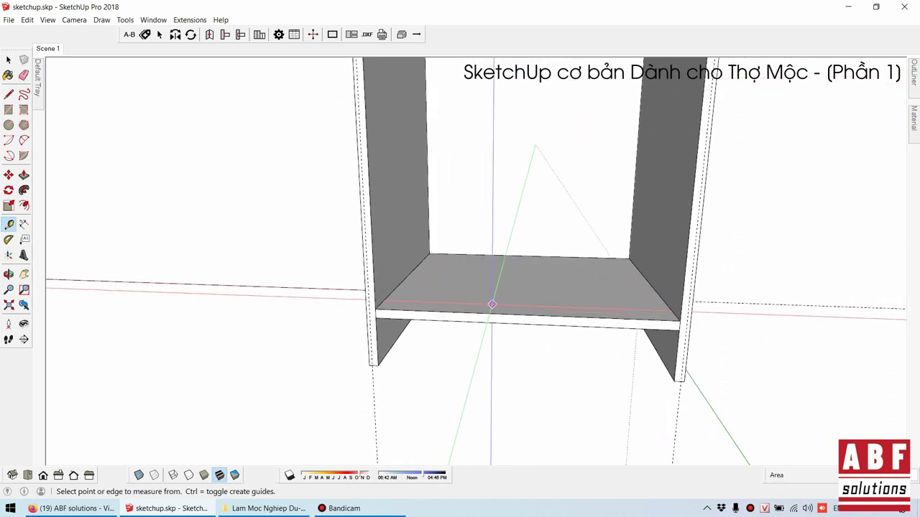
scroll(495, 283, up, 1)
scroll(360, 370, up, 2)
scroll(360, 370, up, 2)
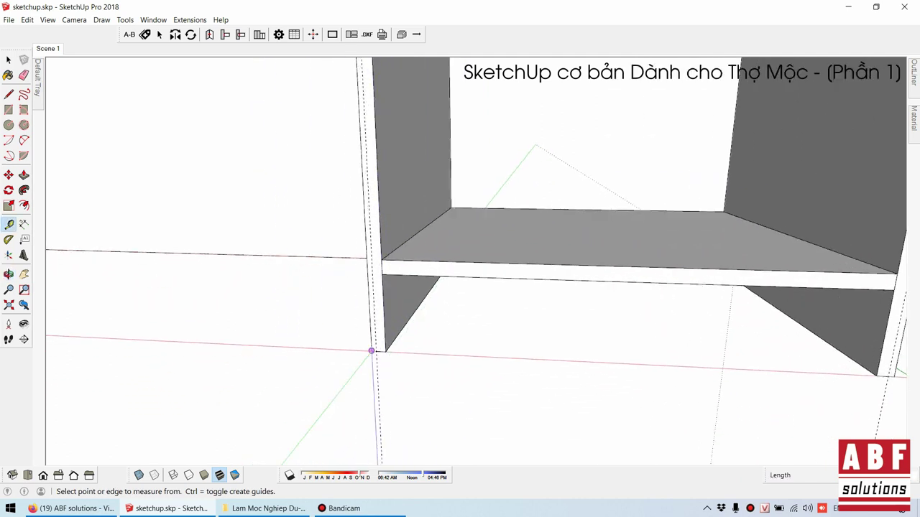
scroll(375, 351, down, 5)
scroll(480, 153, up, 1)
scroll(480, 153, up, 2)
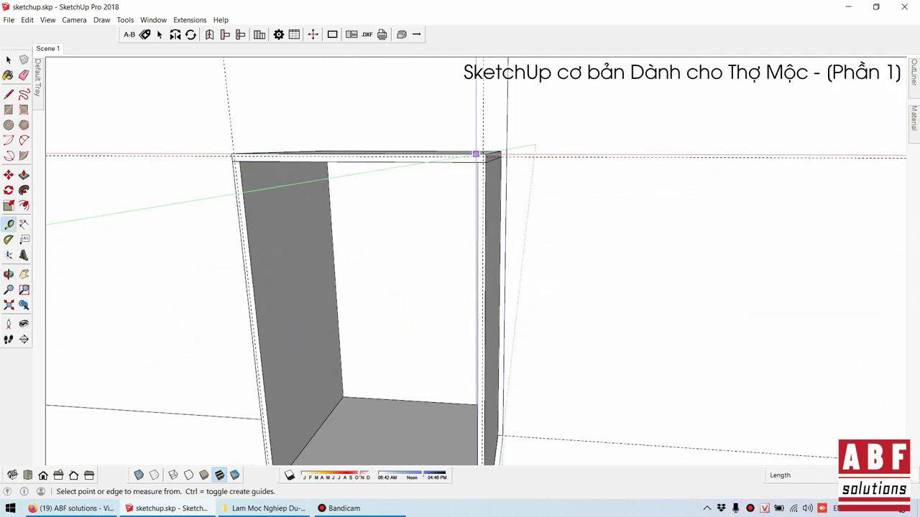
scroll(480, 154, up, 2)
scroll(480, 154, down, 5)
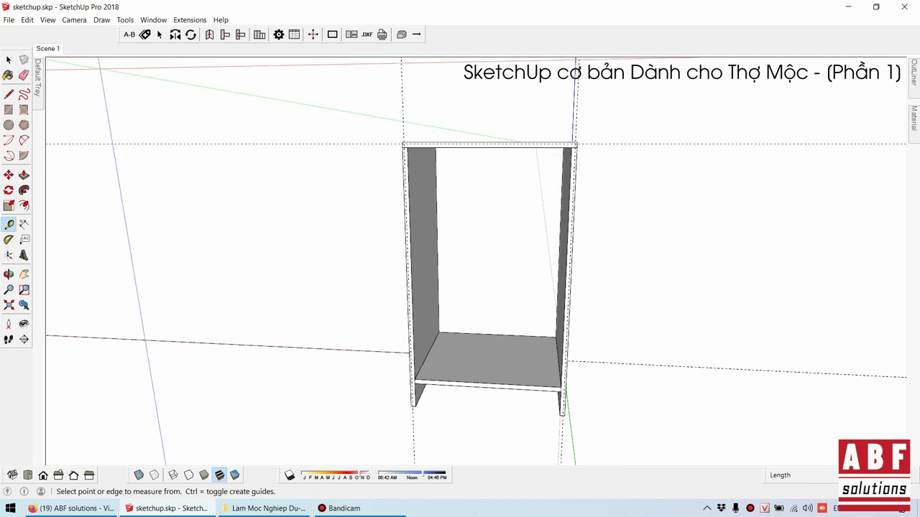
- Draw a rectangle from the cabinet's bottom front corner to its top front corner
click(8, 109)
scroll(442, 392, up, 1)
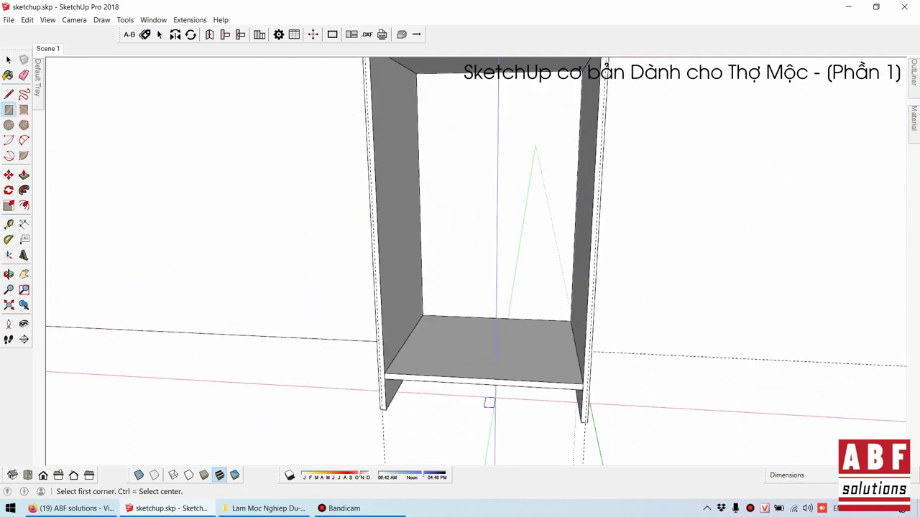
scroll(442, 391, up, 2)
scroll(442, 392, up, 1)
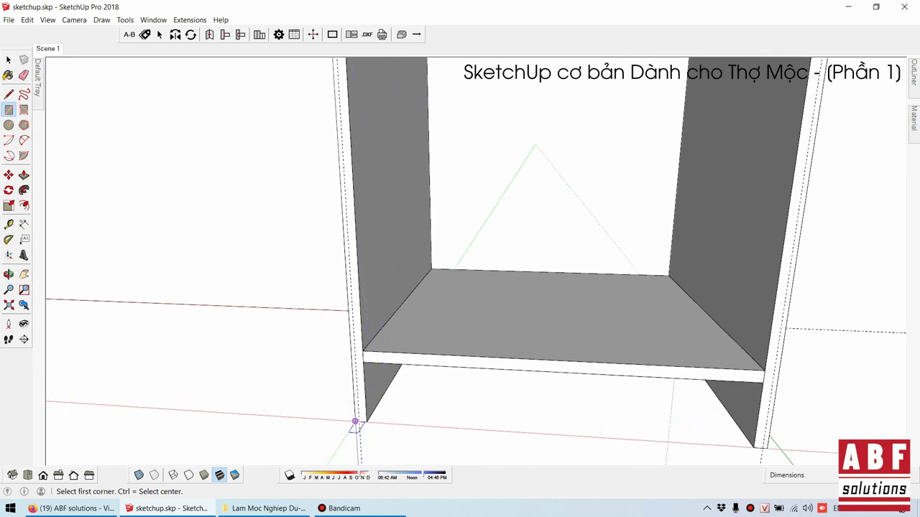
scroll(355, 422, up, 1)
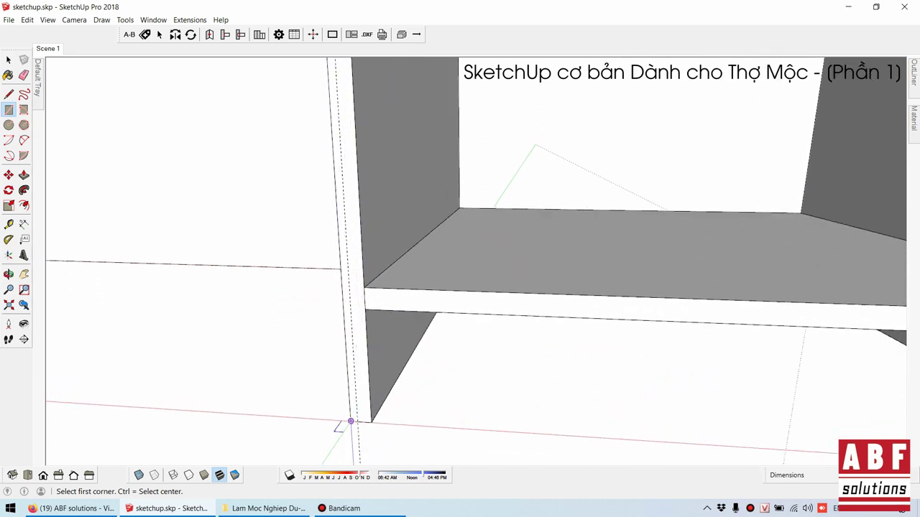
click(357, 422)
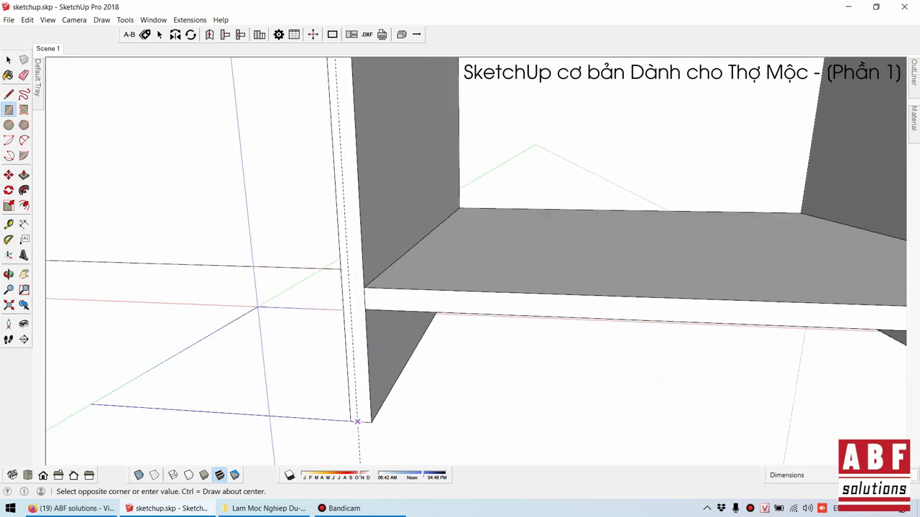
scroll(357, 422, down, 2)
scroll(331, 392, down, 2)
scroll(302, 360, down, 2)
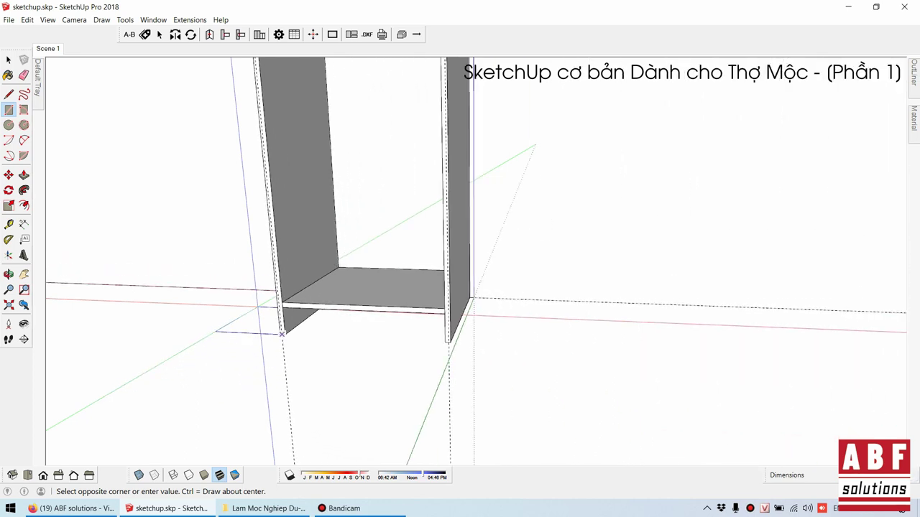
scroll(281, 334, down, 1)
scroll(428, 140, up, 2)
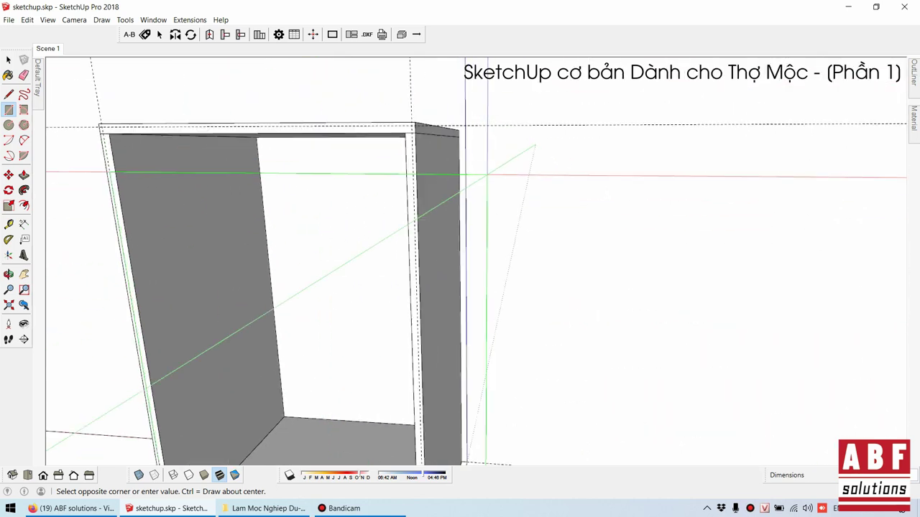
scroll(434, 143, up, 2)
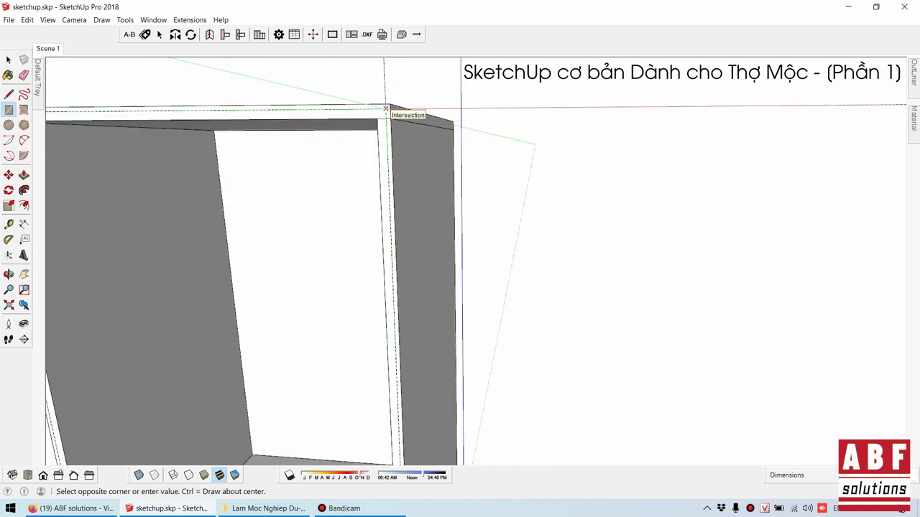
click(388, 107)
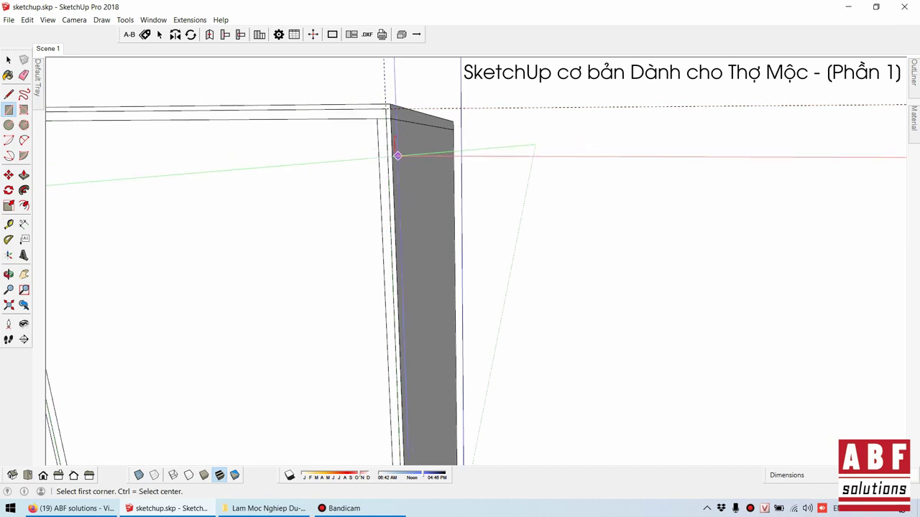
scroll(445, 181, down, 2)
scroll(444, 181, down, 3)
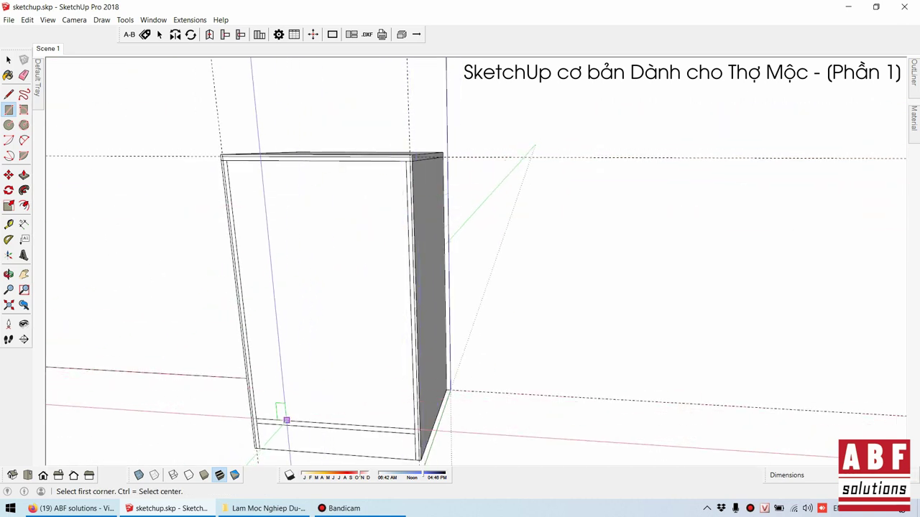
- Draw a second vertical rectangle, undo it, and return to Select
click(504, 346)
middle_drag(614, 268, 631, 398)
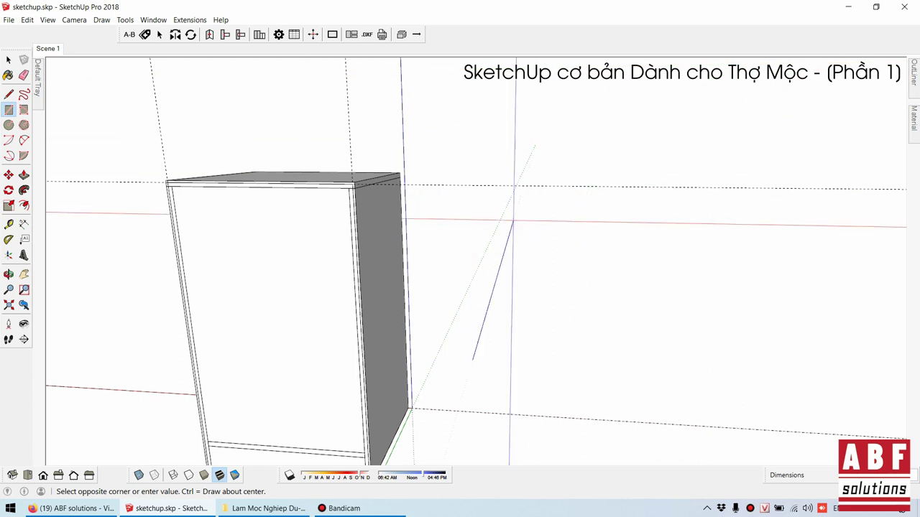
click(654, 85)
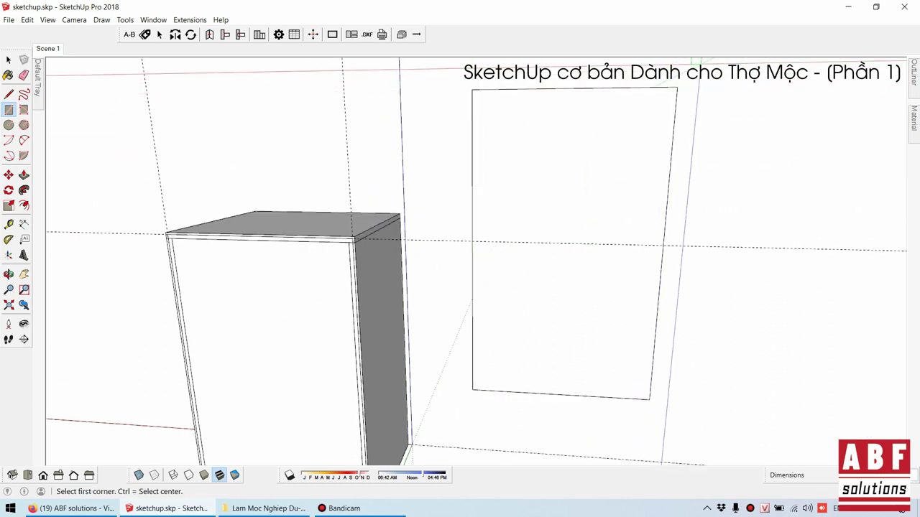
key(ctrl+z)
click(542, 212)
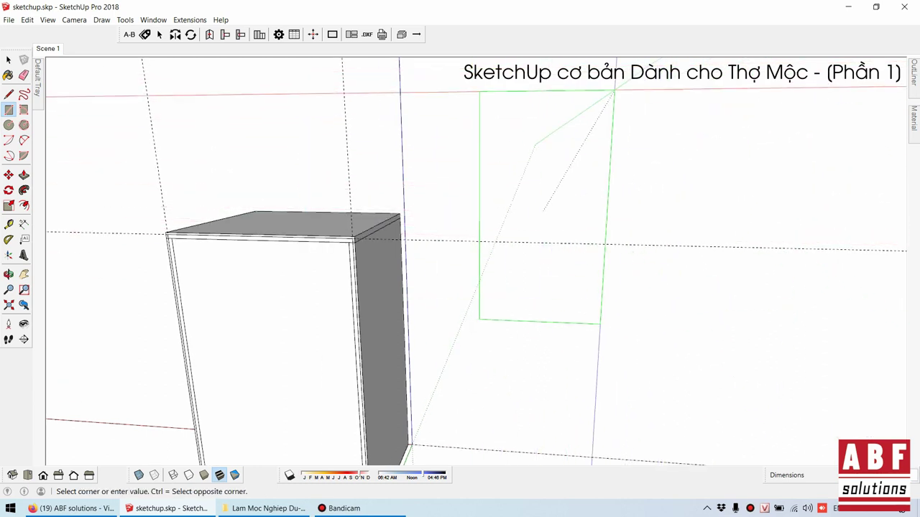
scroll(690, 167, down, 3)
scroll(690, 167, down, 3)
mouse_move(782, 159)
middle_down()
mouse_move(611, 167)
mouse_move(611, 245)
middle_up()
key(space)
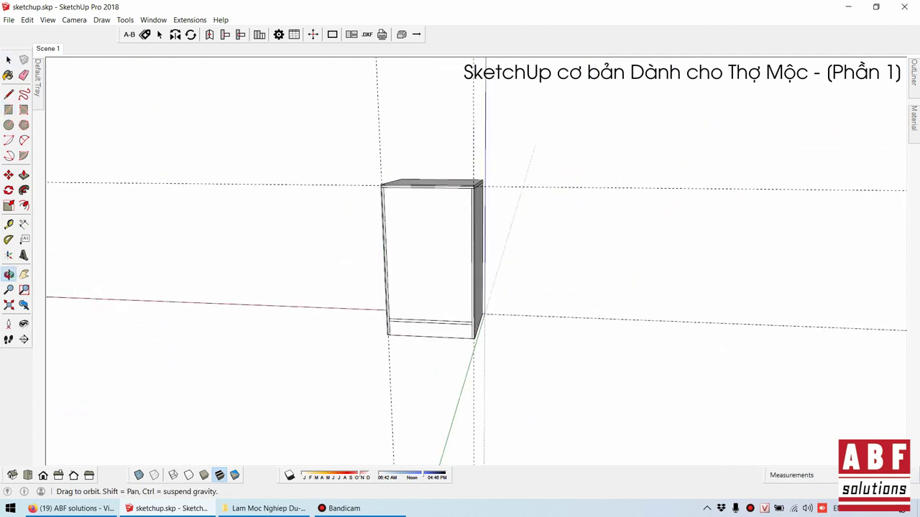
- Make the left frame board a group and give it the instance name 'Hầu'
scroll(405, 304, up, 2)
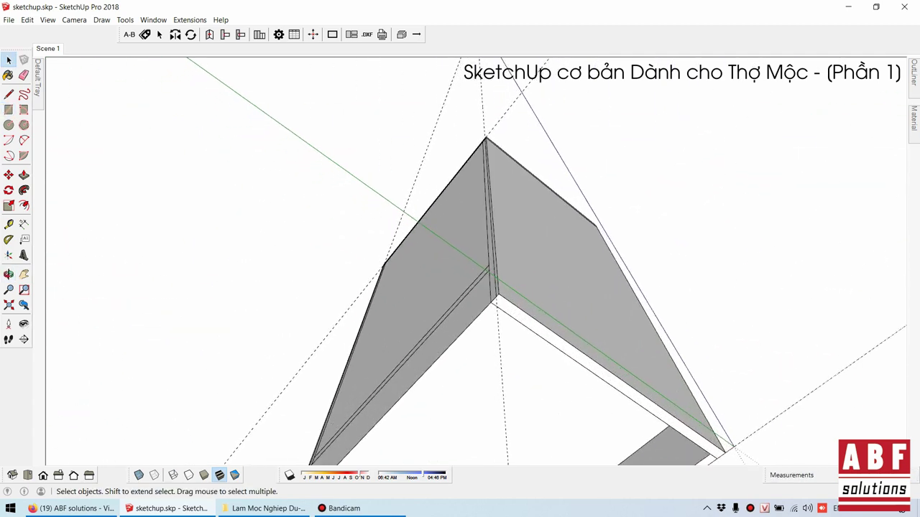
scroll(405, 303, up, 2)
scroll(405, 304, down, 1)
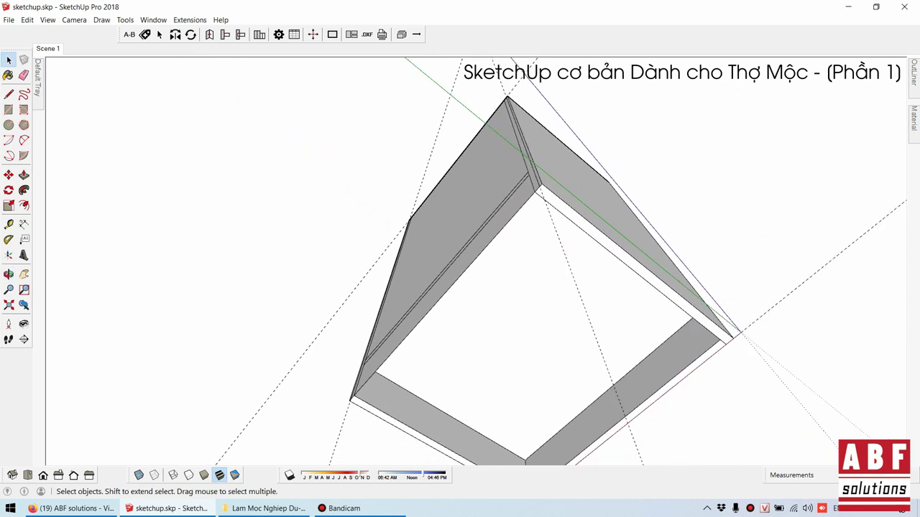
triple_click(521, 190)
right_click(534, 183)
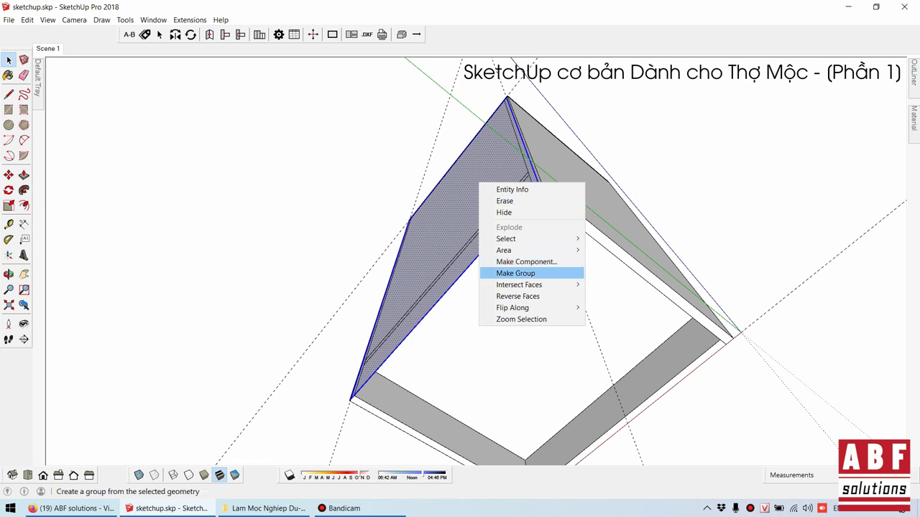
click(550, 268)
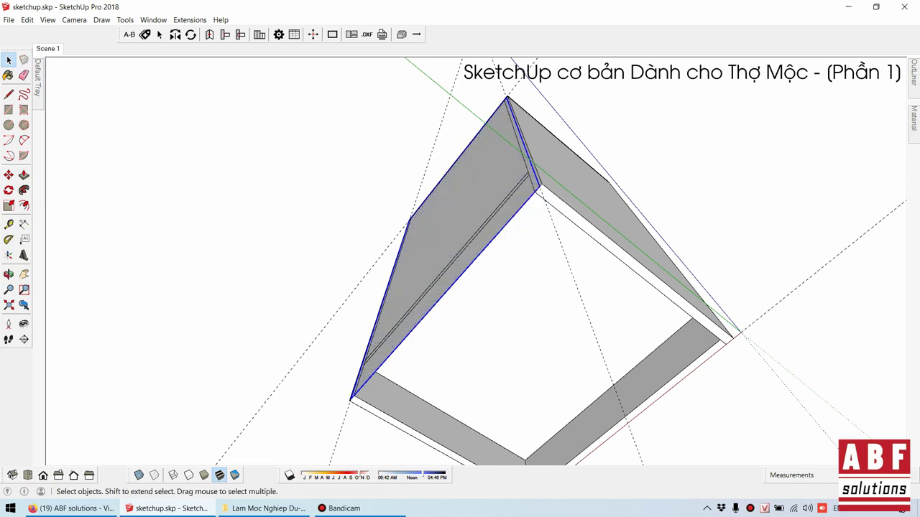
right_click(441, 209)
click(467, 215)
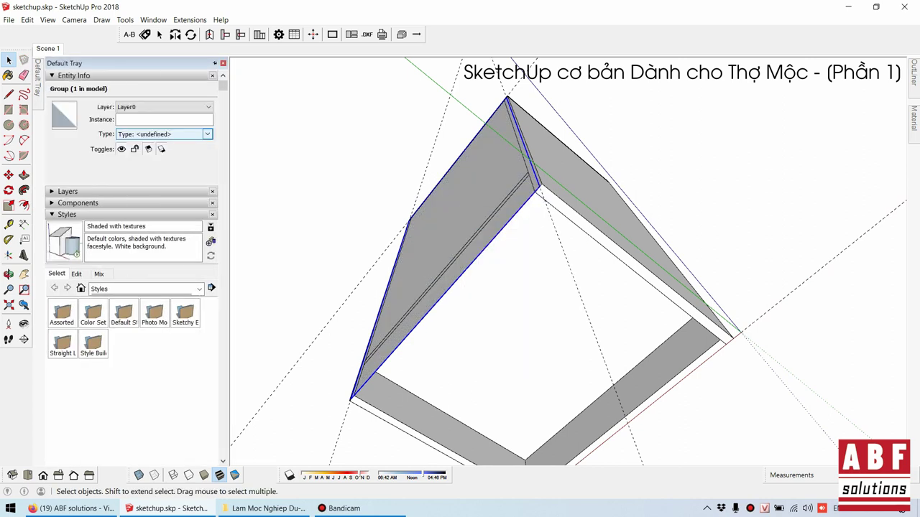
click(165, 119)
text(Hầu)
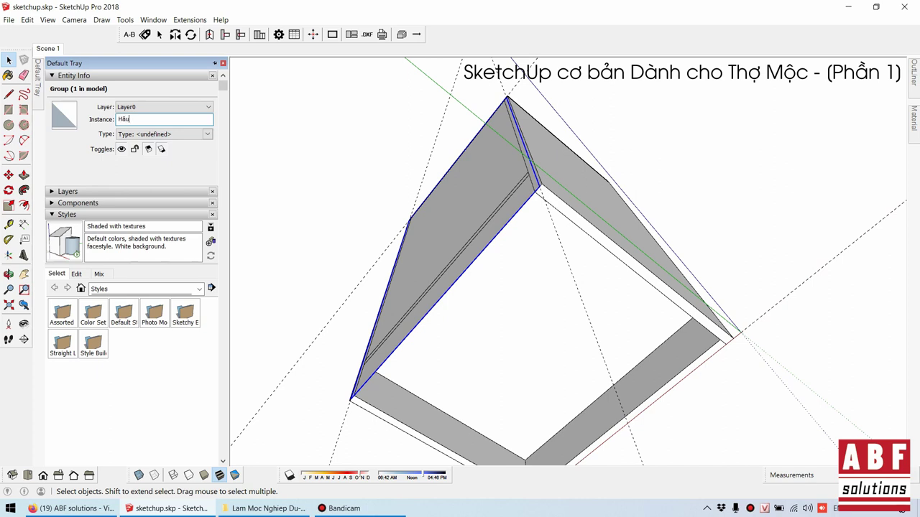
key(Escape)
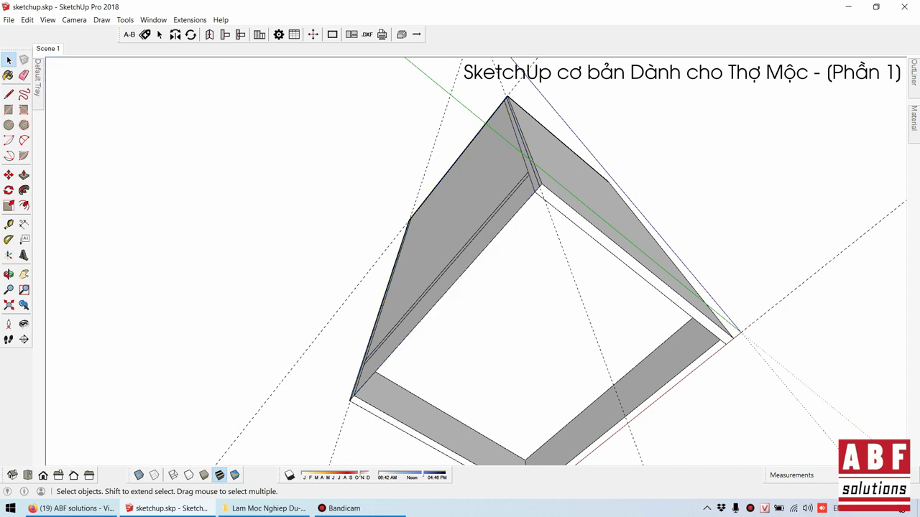
scroll(607, 251, up, 2)
scroll(607, 252, up, 2)
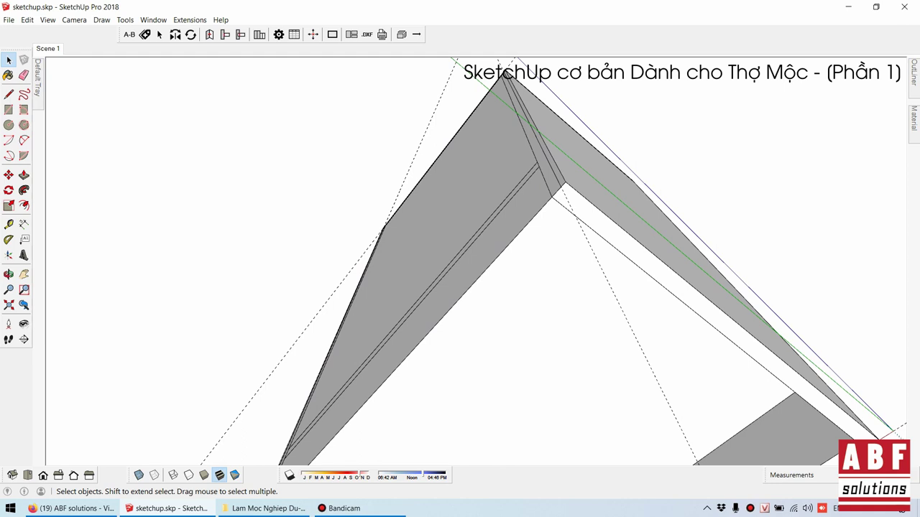
double_click(505, 65)
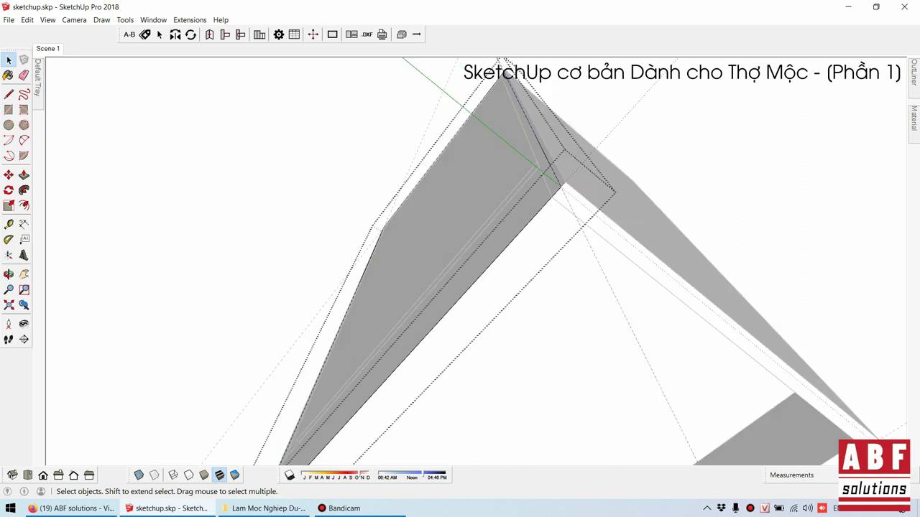
key(p)
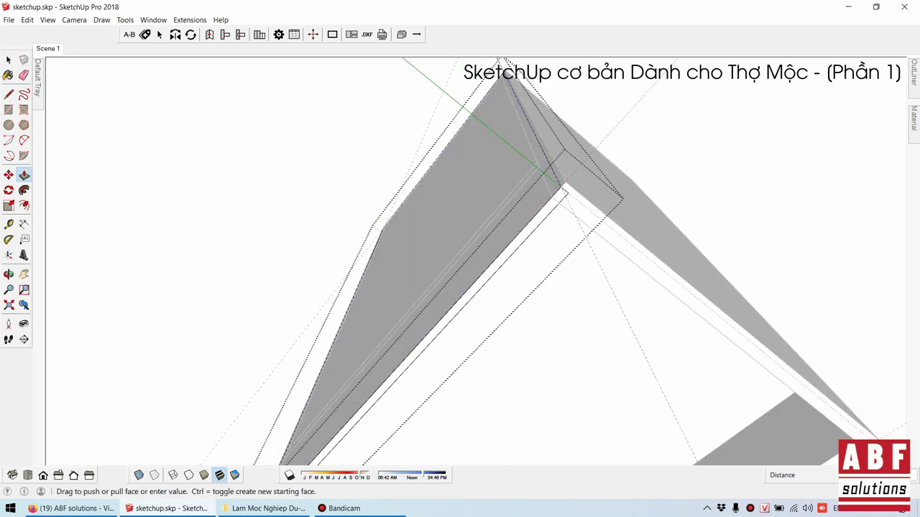
key(space)
mouse_move(562, 192)
middle_down()
mouse_move(448, 188)
mouse_move(474, 115)
mouse_move(517, 72)
middle_up()
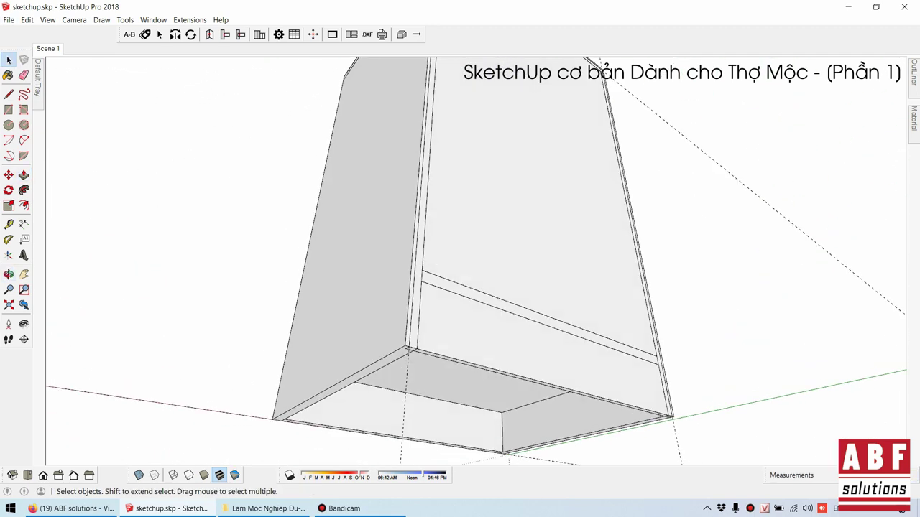
middle_drag(460, 259, 504, 201)
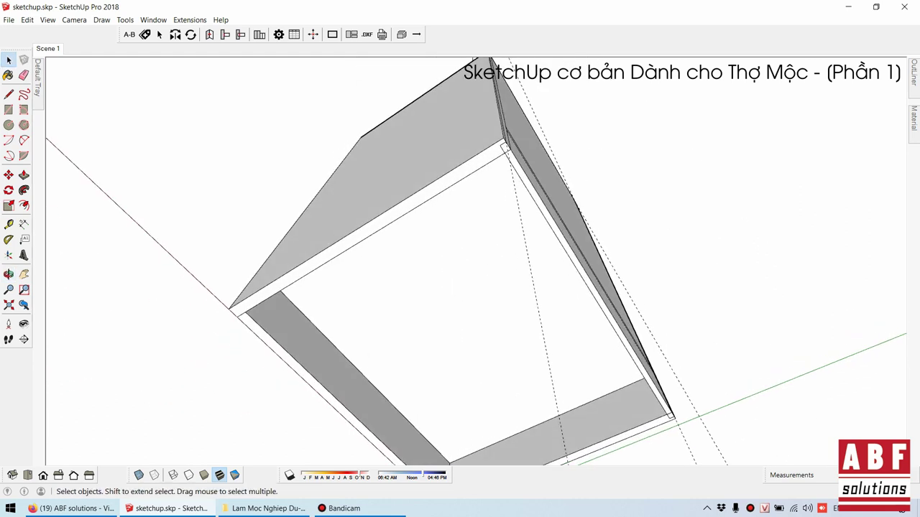
mouse_move(460, 259)
middle_down()
mouse_move(482, 194)
mouse_move(475, 252)
mouse_move(510, 234)
mouse_move(417, 263)
middle_up()
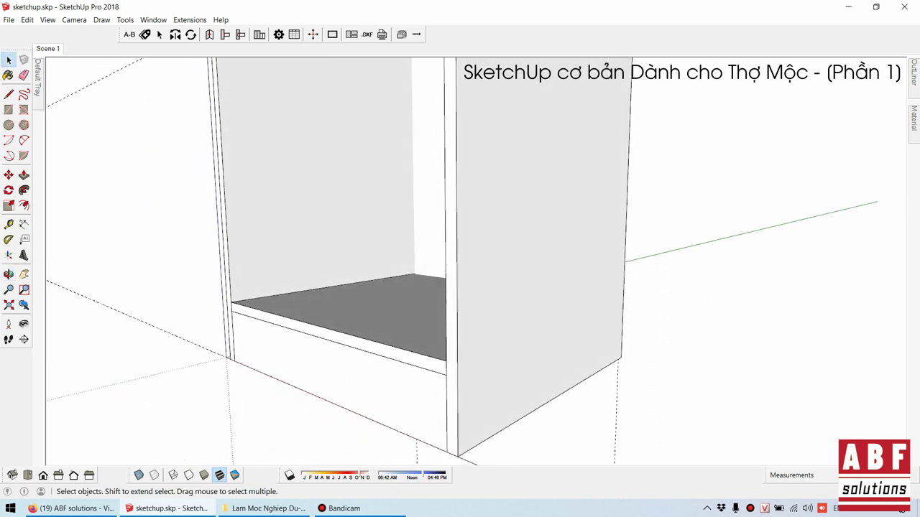
- Draw a rectangle on the ground beside the cabinet and Push/Pull it into a thin box
scroll(431, 302, down, 2)
scroll(432, 301, down, 3)
middle_drag(431, 301, 593, 347)
key(r)
click(570, 347)
click(750, 352)
key(space)
click(662, 355)
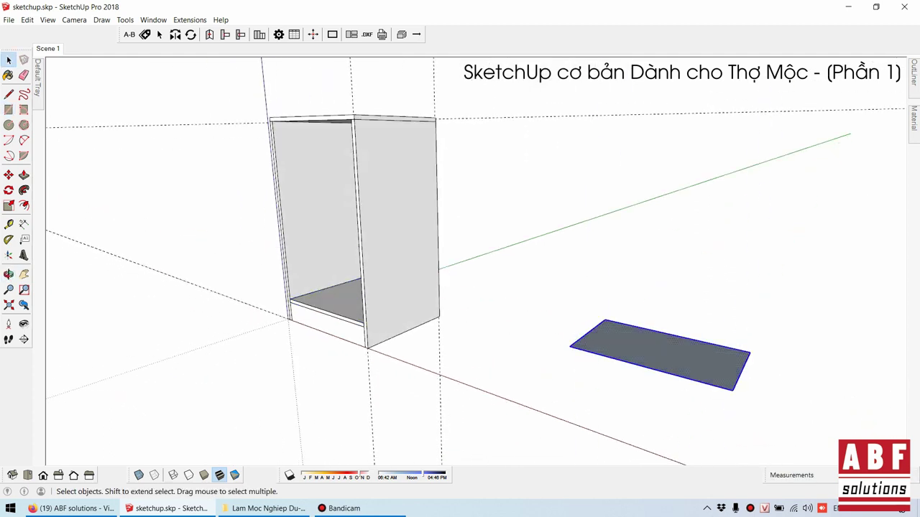
key(p)
click(747, 338)
key(space)
middle_drag(460, 259, 431, 266)
- Select the thin box and widen it with the Scale tool
triple_click(654, 345)
middle_drag(654, 344, 610, 338)
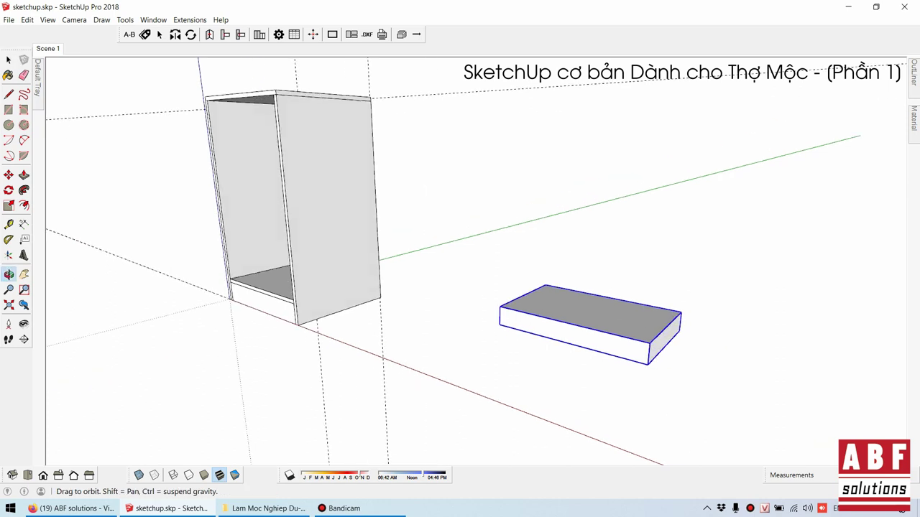
key(s)
key(space)
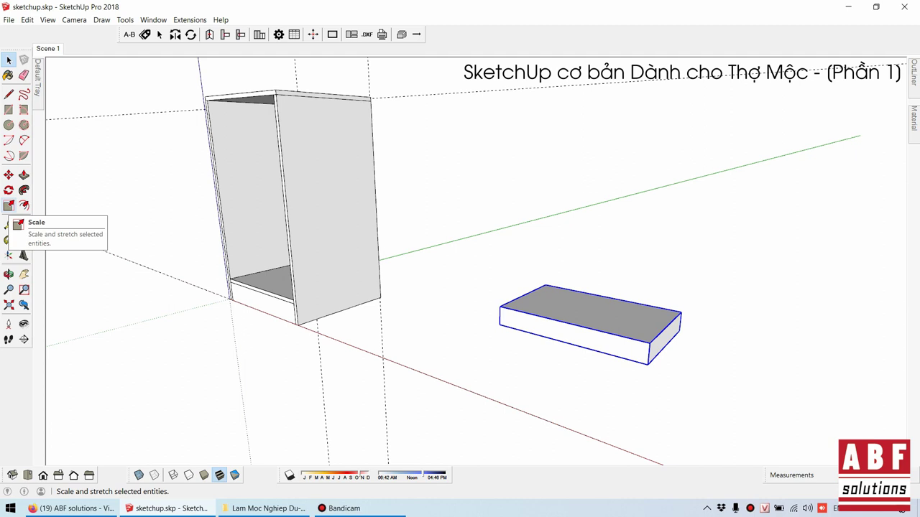
click(9, 207)
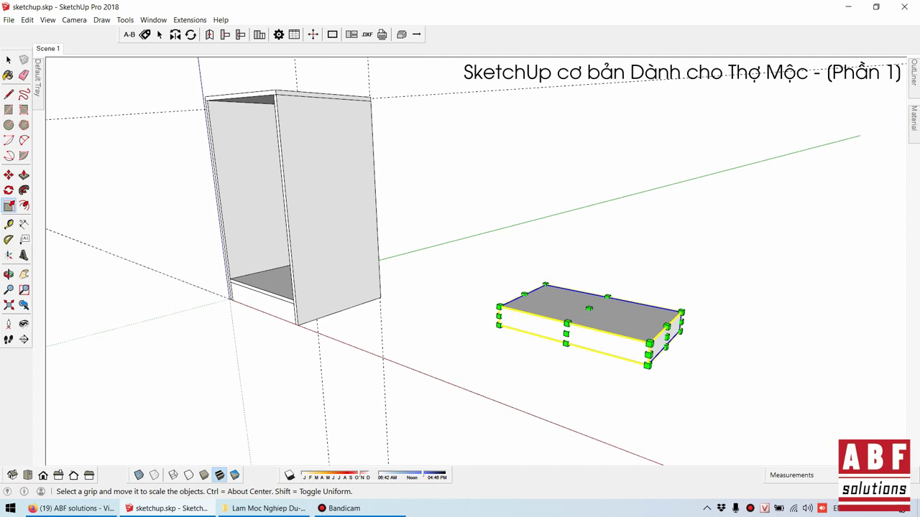
middle_drag(589, 323, 575, 302)
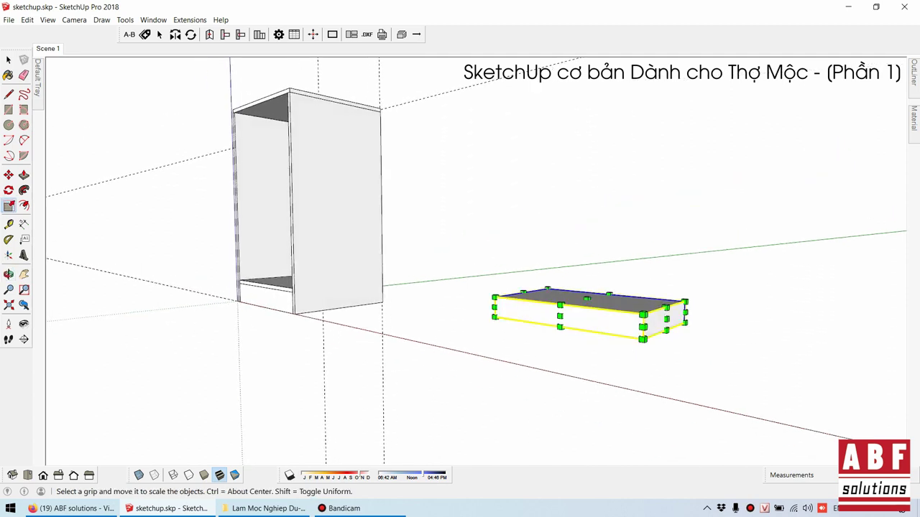
mouse_move(684, 302)
mouse_down()
mouse_move(662, 304)
mouse_move(681, 304)
mouse_up()
middle_drag(681, 309, 675, 316)
key(s)
middle_drag(574, 331, 560, 345)
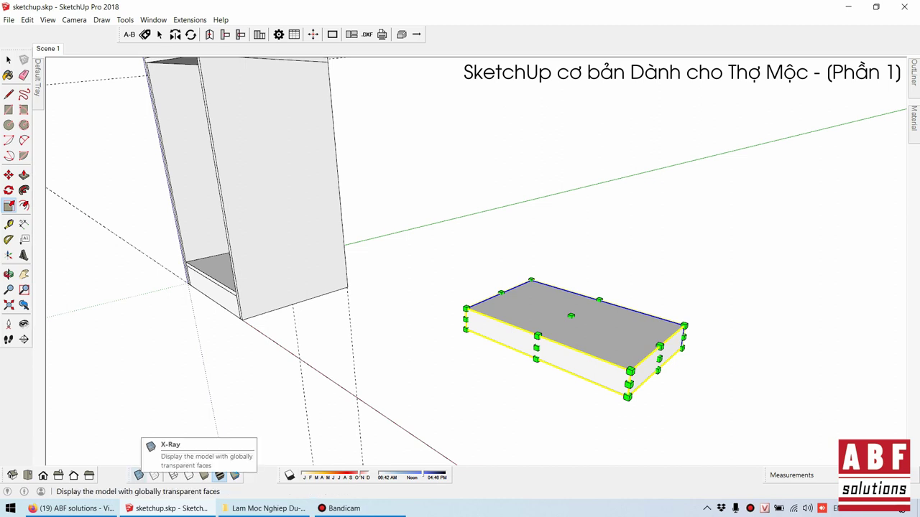
- Toggle X-ray see-through display several times, leaving the model see-through
click(153, 475)
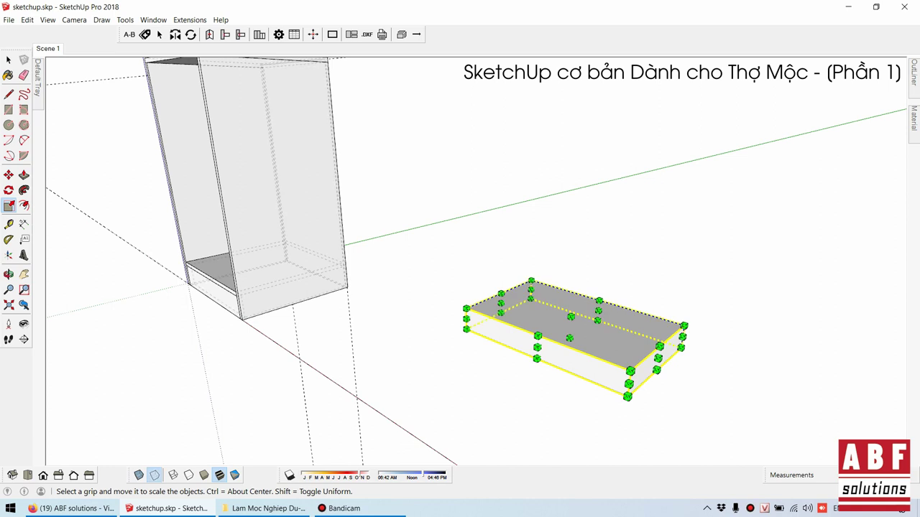
scroll(579, 285, up, 2)
scroll(579, 285, up, 2)
key(space)
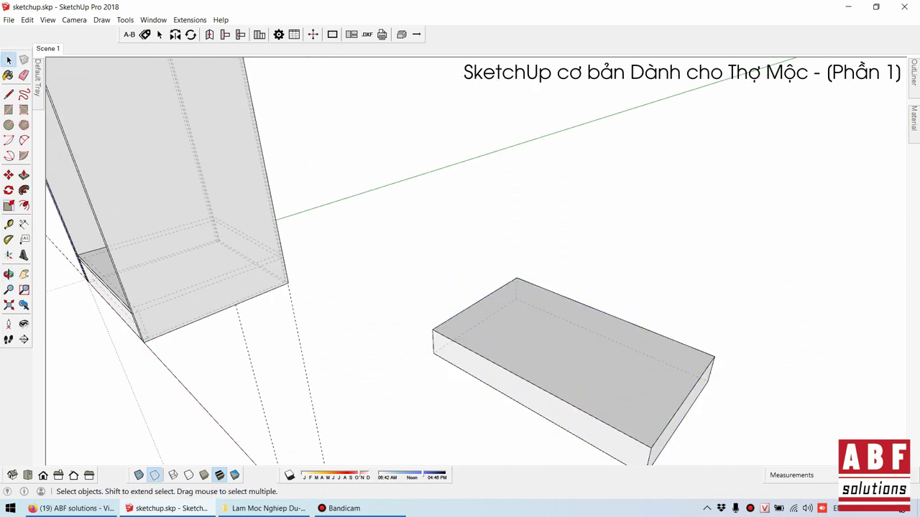
click(154, 475)
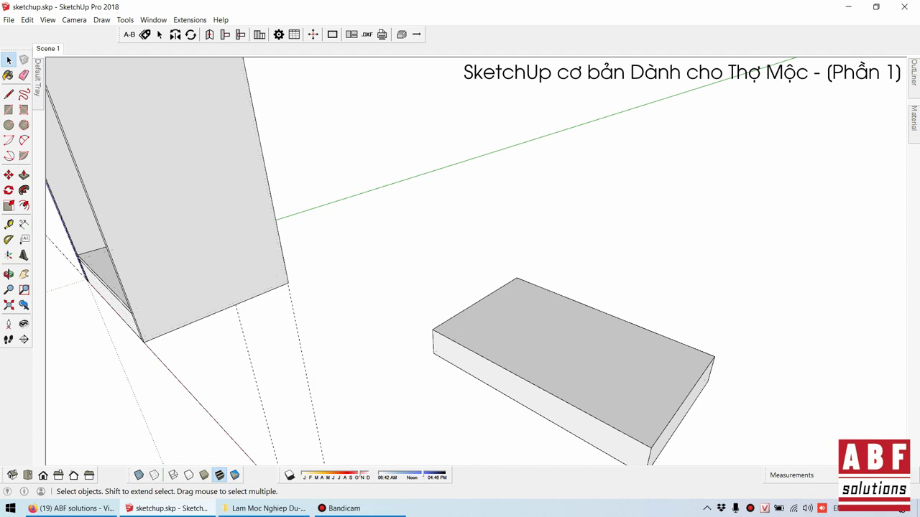
click(154, 475)
click(154, 475)
click(154, 475)
click(154, 475)
click(153, 475)
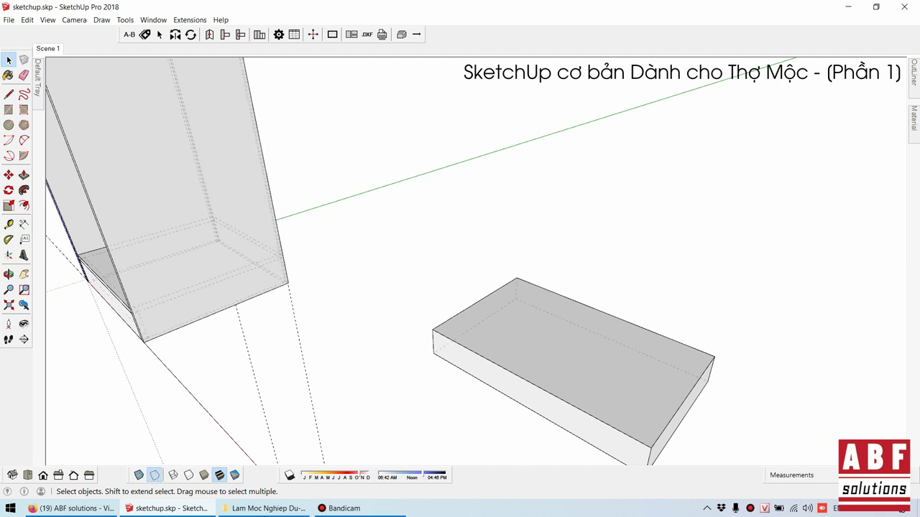
click(154, 475)
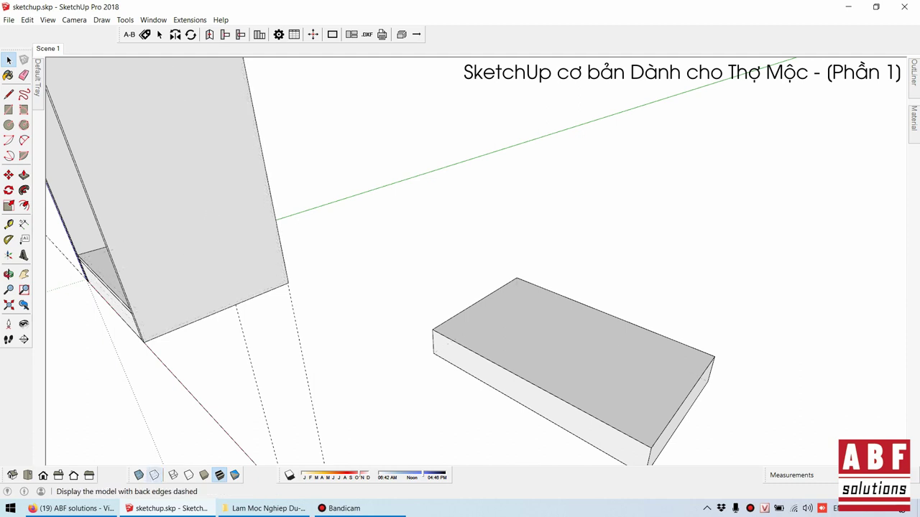
click(154, 475)
click(139, 475)
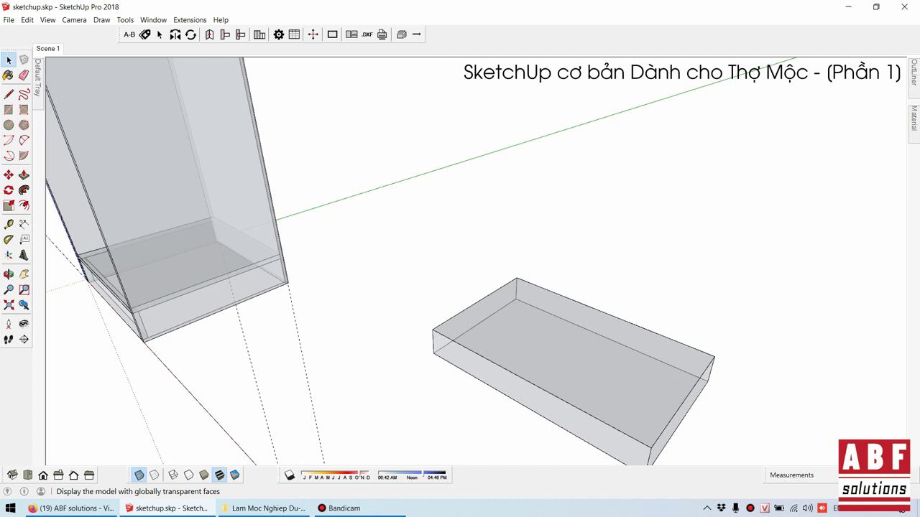
- Scale the loose board along the green axis into a longer slab
click(575, 374)
key(s)
middle_drag(575, 374, 515, 329)
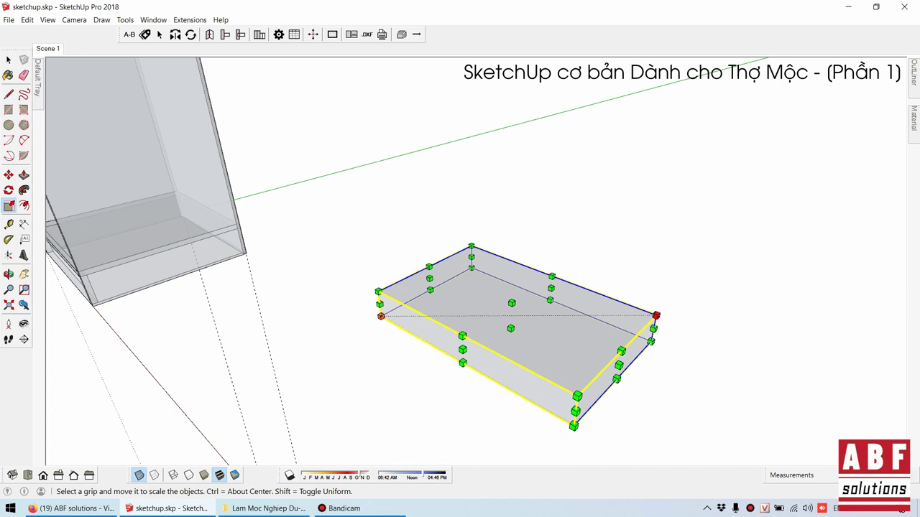
middle_drag(656, 316, 632, 316)
scroll(422, 286, up, 2)
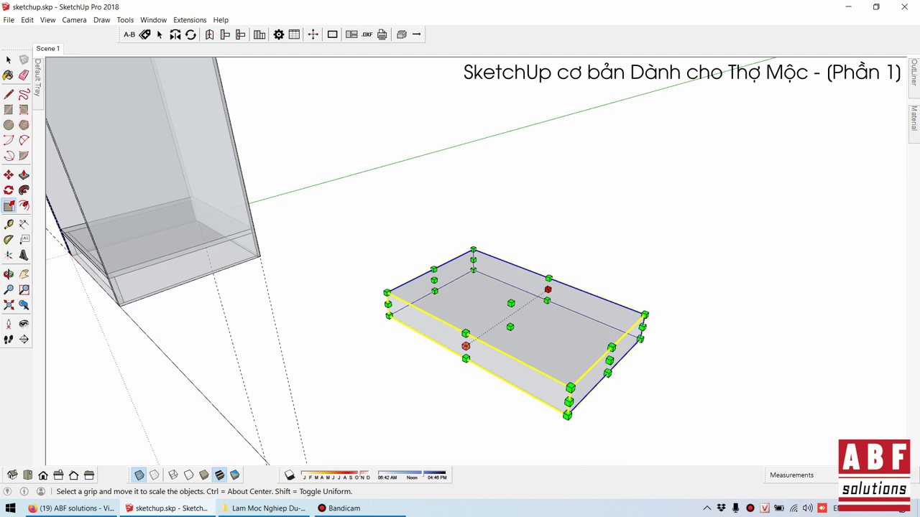
click(549, 276)
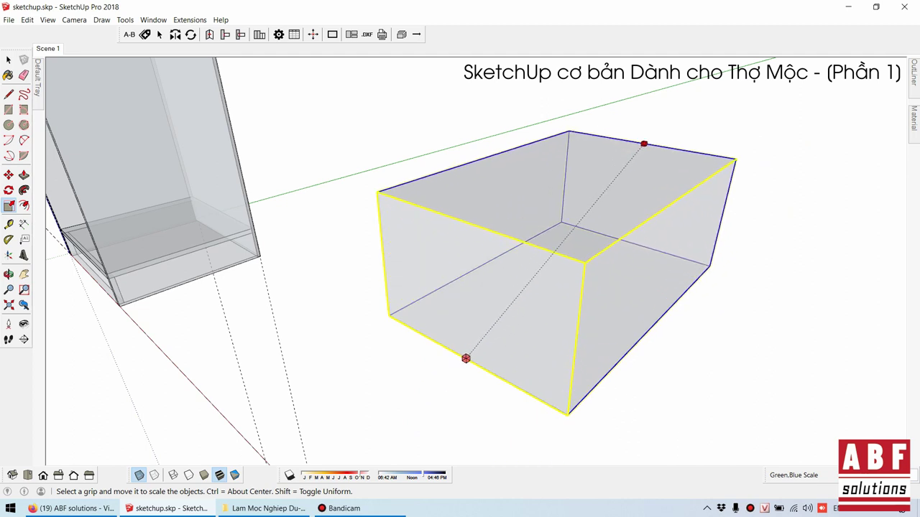
key(Escape)
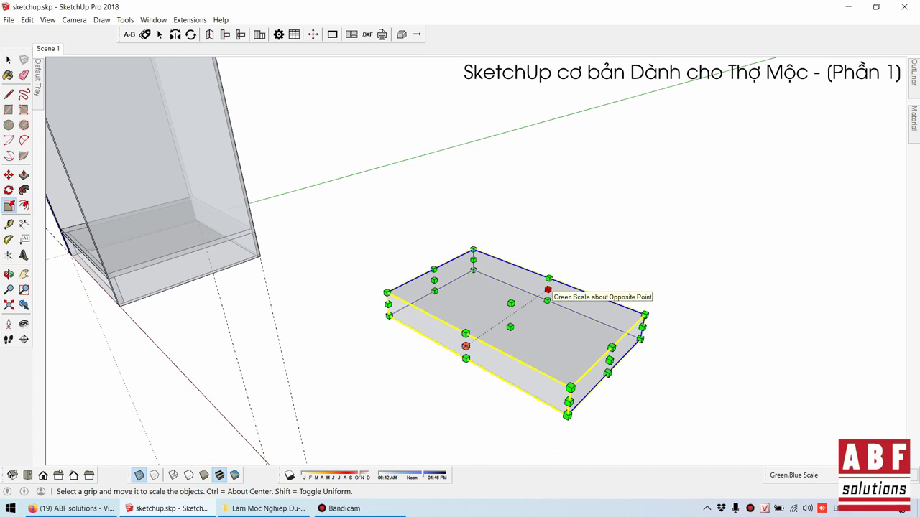
drag(548, 290, 550, 288)
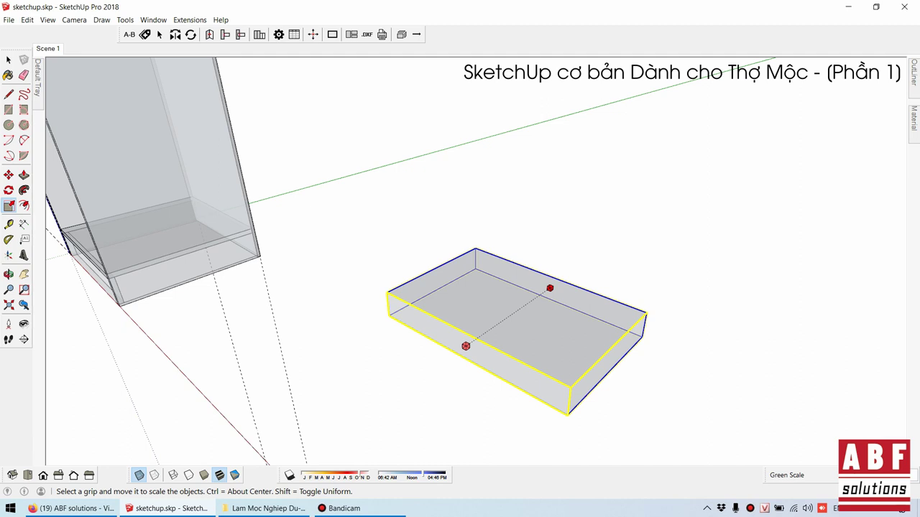
mouse_move(550, 288)
mouse_down()
mouse_move(519, 309)
mouse_move(721, 170)
mouse_move(594, 258)
mouse_move(667, 205)
mouse_move(621, 240)
mouse_up()
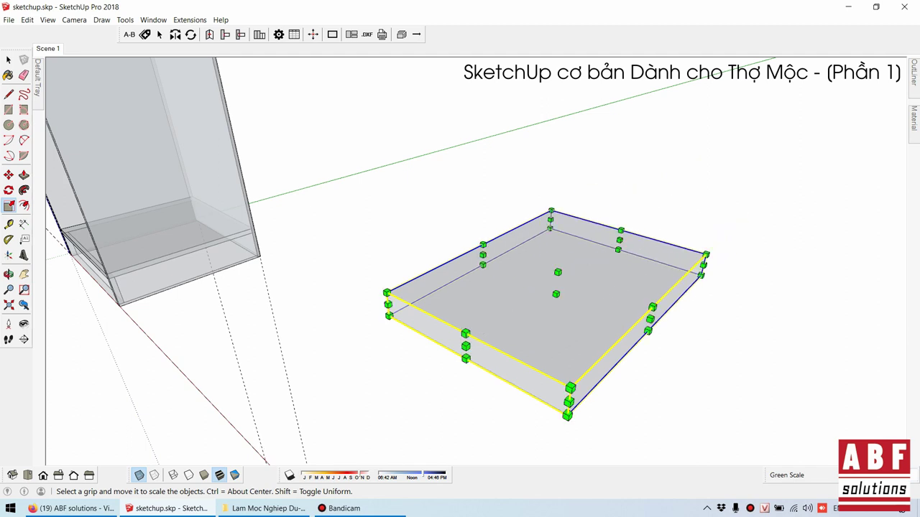
key(space)
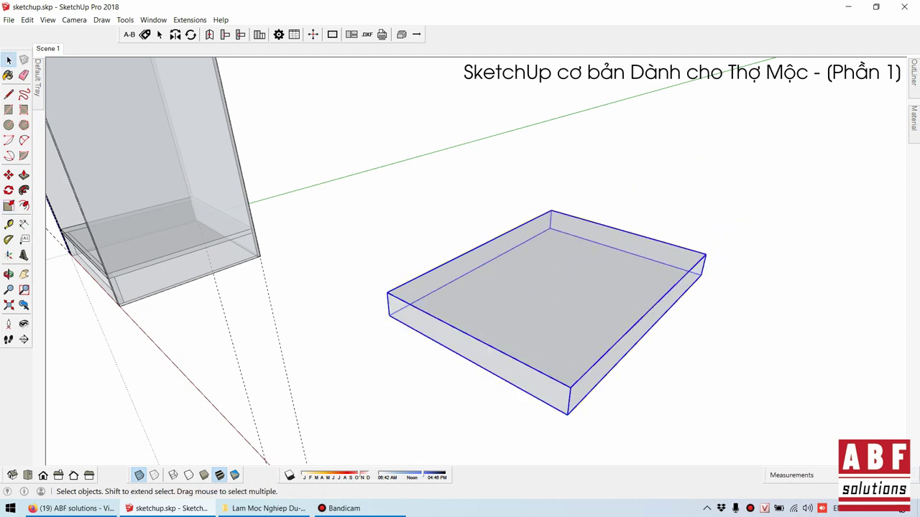
mouse_move(460, 288)
middle_down()
mouse_move(633, 288)
mouse_move(503, 280)
middle_up()
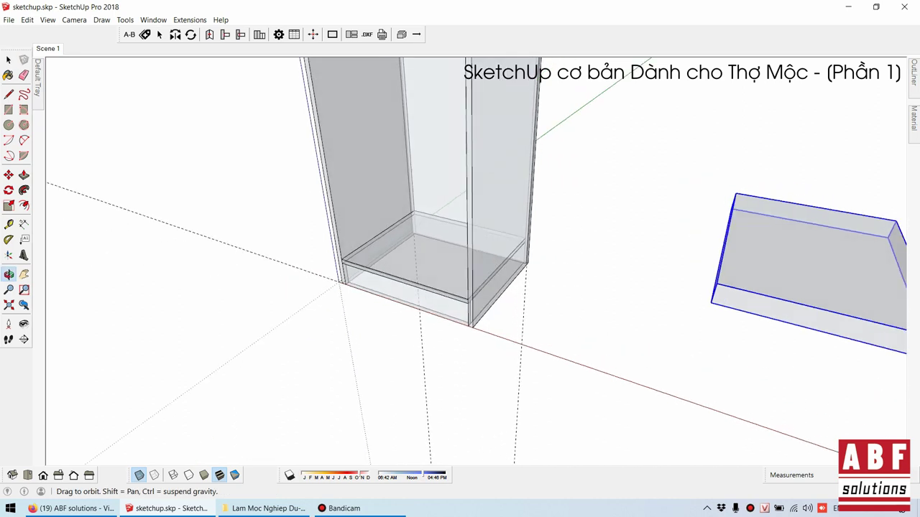
- Select the loose board and start scaling it along the green axis to become the shelf
click(406, 282)
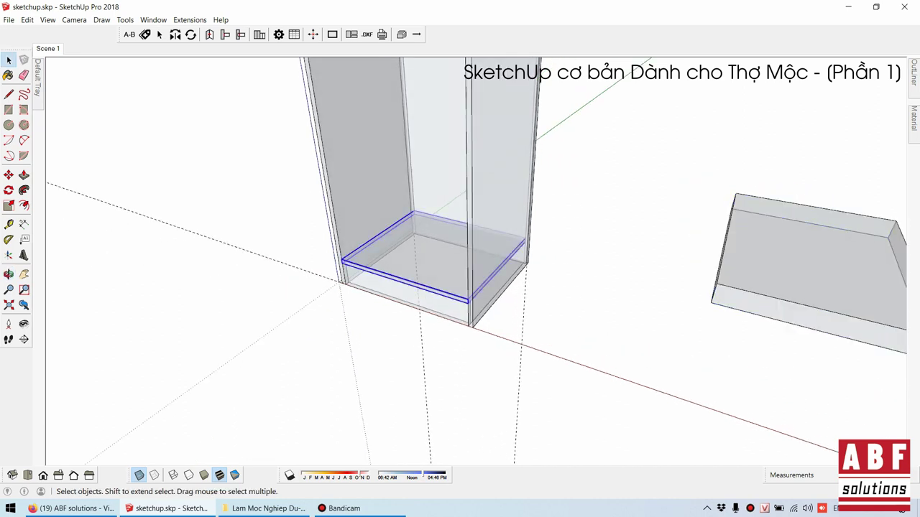
click(8, 206)
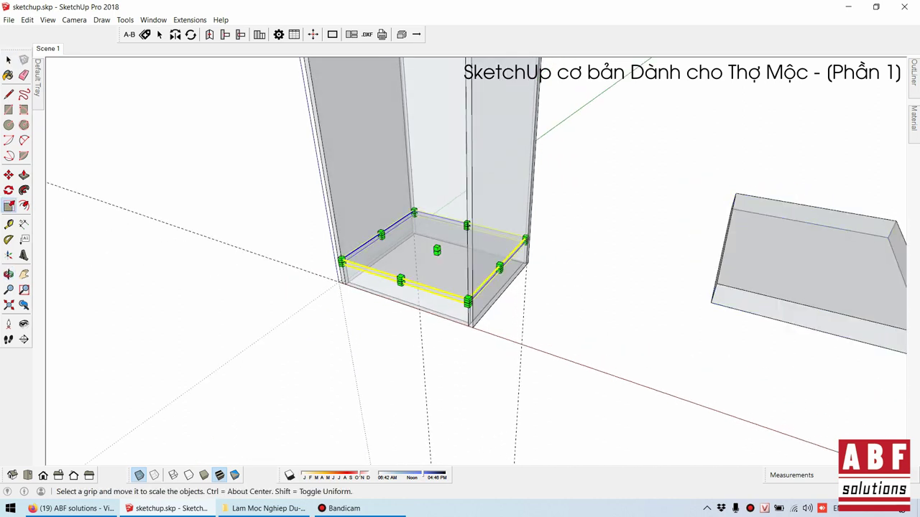
scroll(460, 211, up, 2)
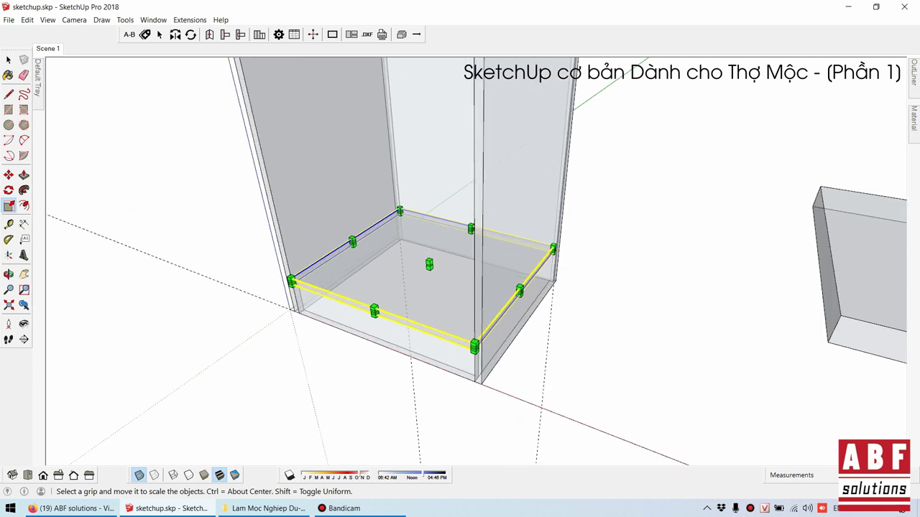
scroll(448, 220, up, 2)
scroll(448, 220, up, 3)
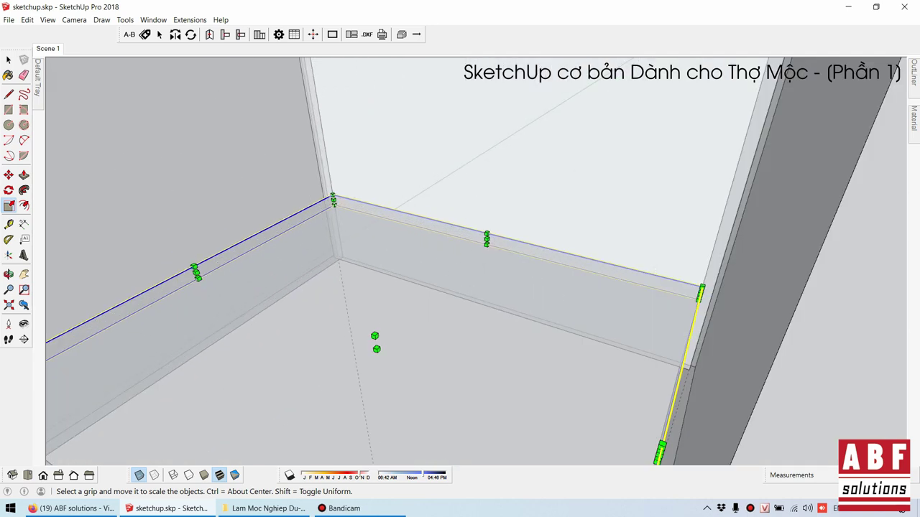
click(487, 238)
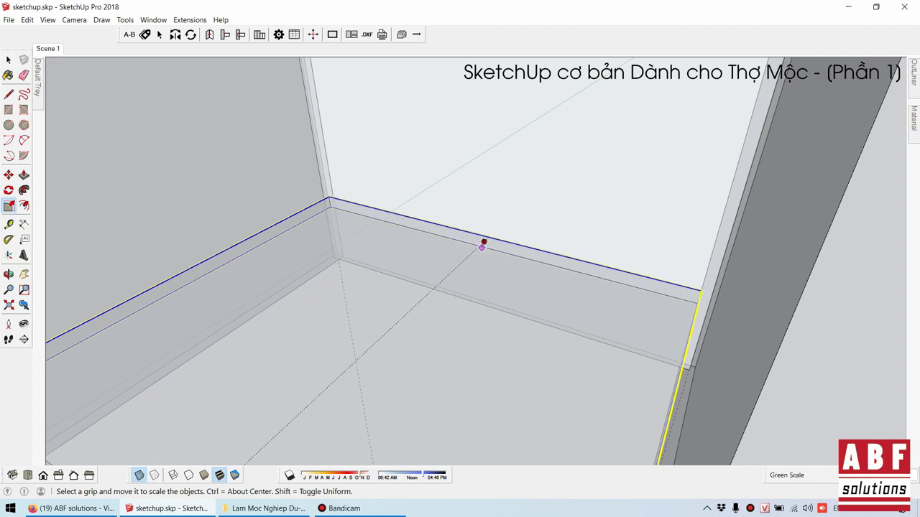
scroll(486, 240, down, 3)
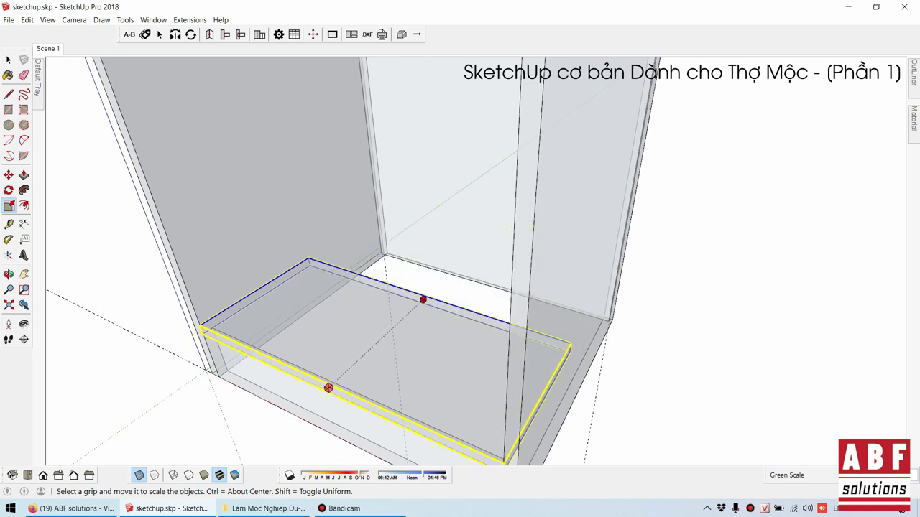
scroll(415, 211, down, 3)
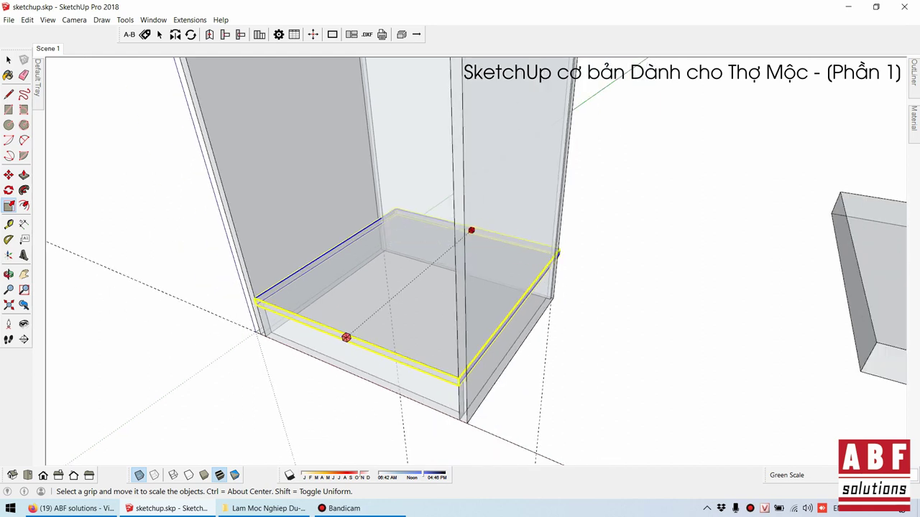
mouse_move(415, 210)
middle_down()
mouse_move(460, 216)
mouse_move(486, 232)
middle_up()
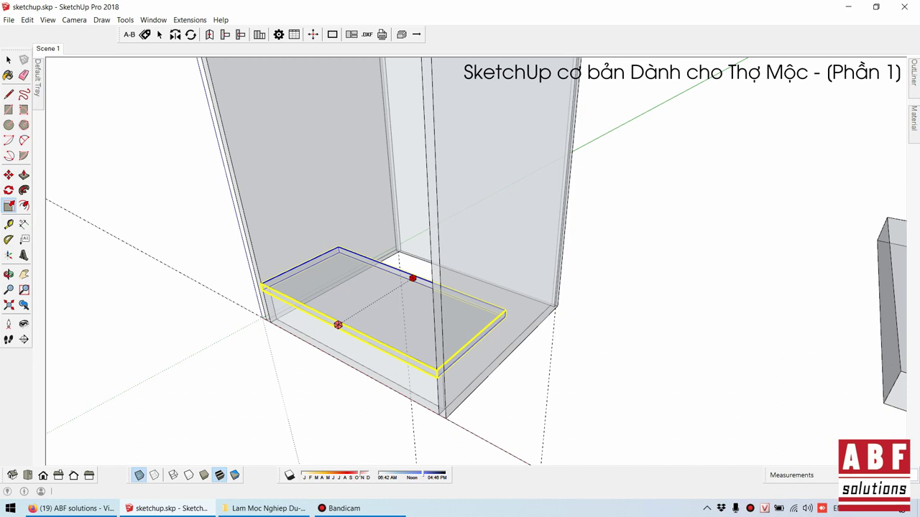
- From underneath, rescale the shelf to the cabinet's edge so it spans between the side panels
click(412, 278)
key(o)
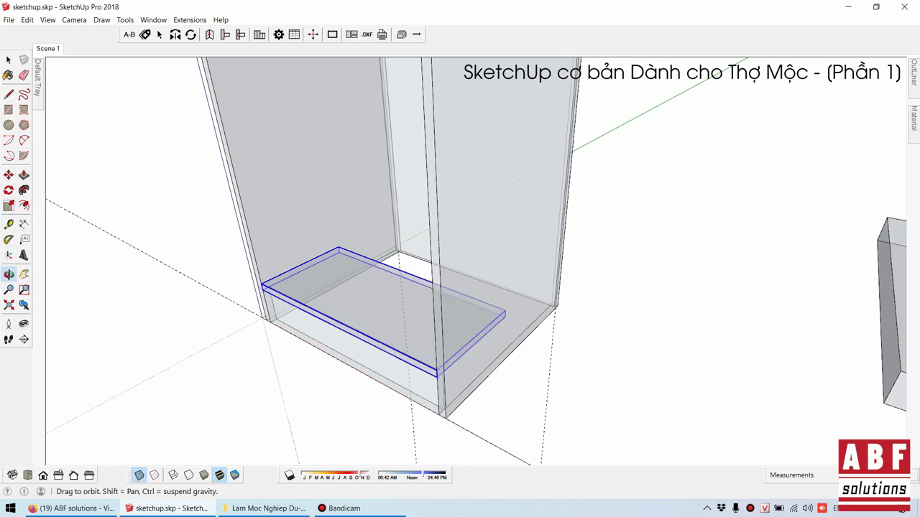
mouse_move(431, 302)
mouse_down()
mouse_move(460, 237)
mouse_move(503, 237)
mouse_up()
key(s)
middle_drag(503, 287, 570, 269)
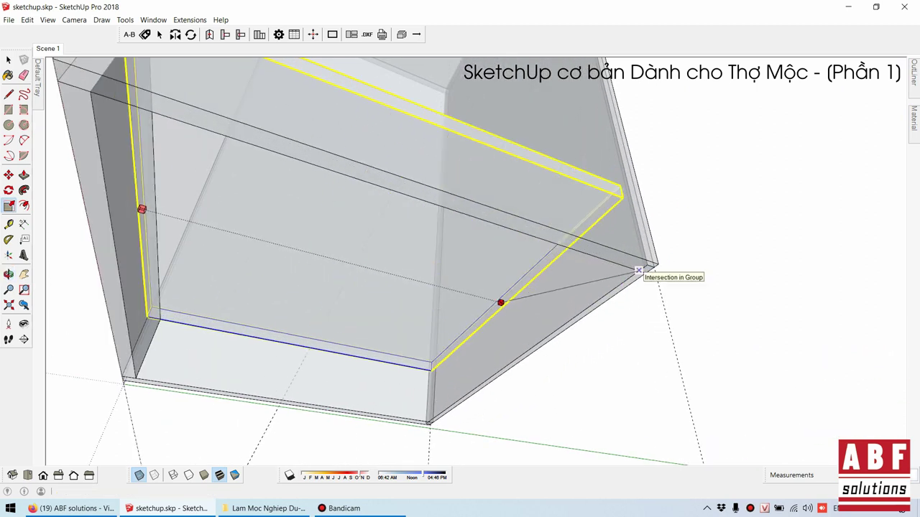
click(638, 270)
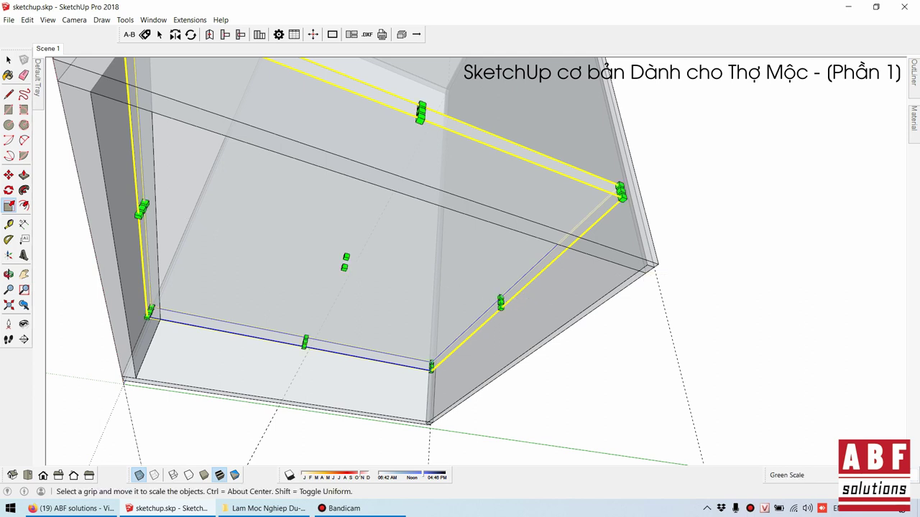
key(space)
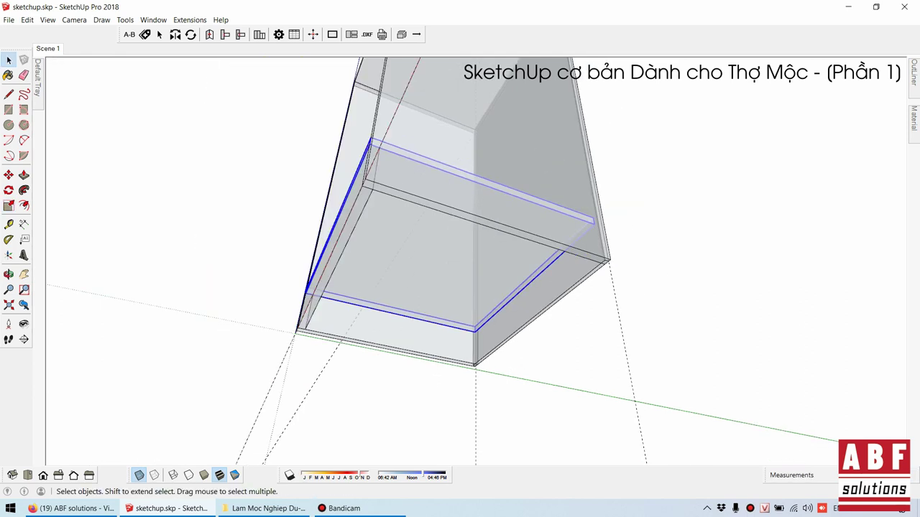
- Box-select the loose board beside the cabinet, delete it, and return to a front view
middle_drag(460, 259, 503, 259)
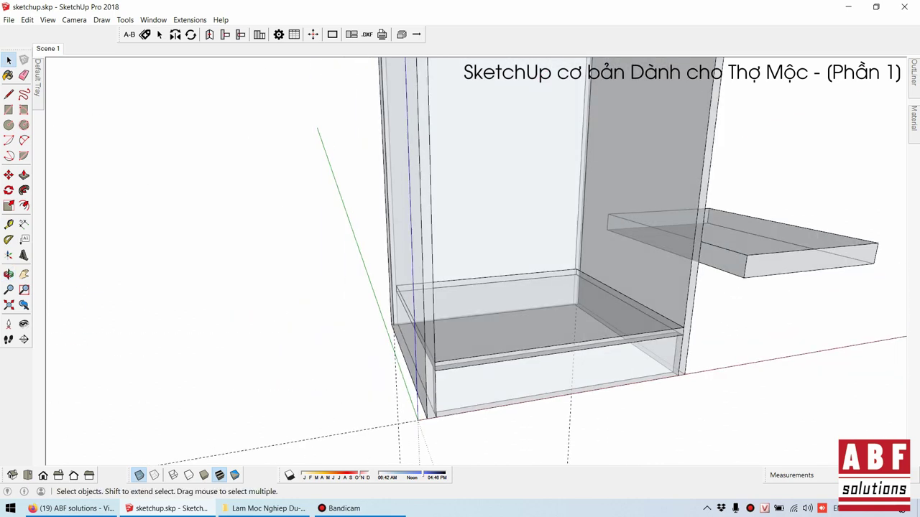
key(e)
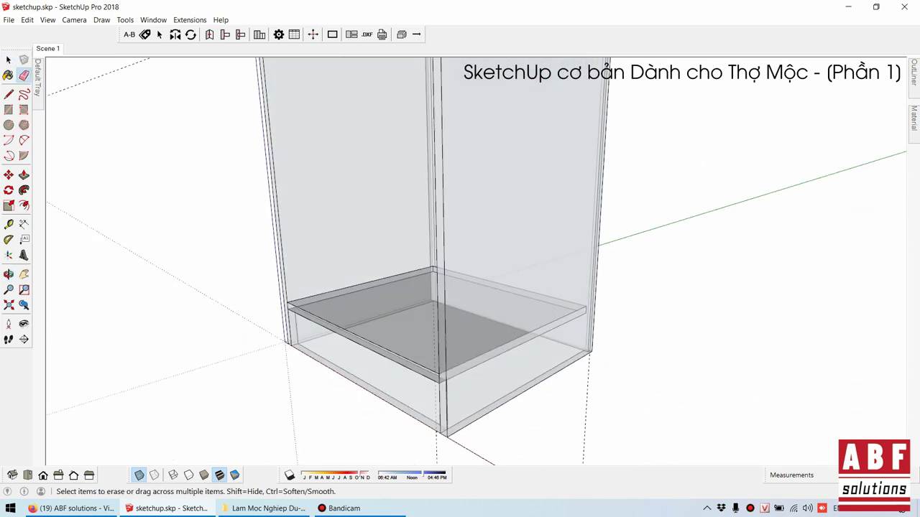
scroll(460, 288, down, 3)
key(space)
middle_drag(459, 287, 503, 288)
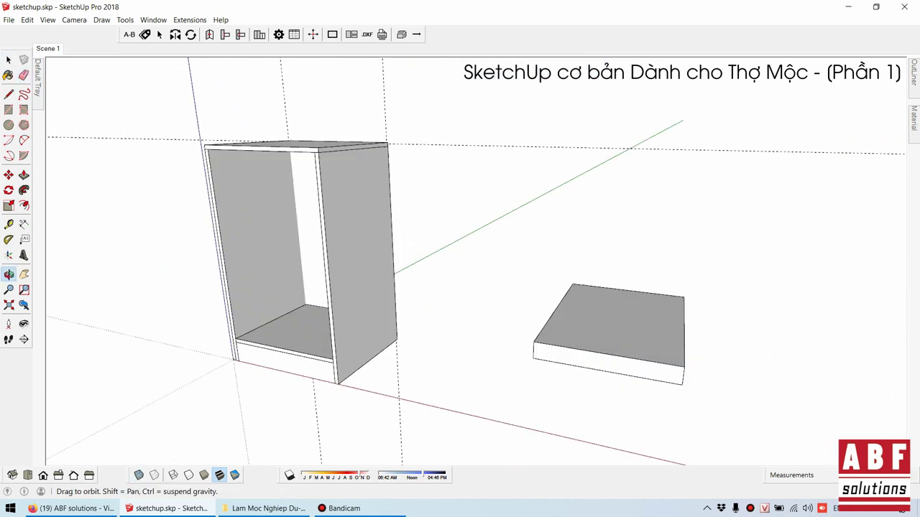
drag(460, 287, 503, 281)
key(space)
drag(700, 226, 517, 338)
key(Delete)
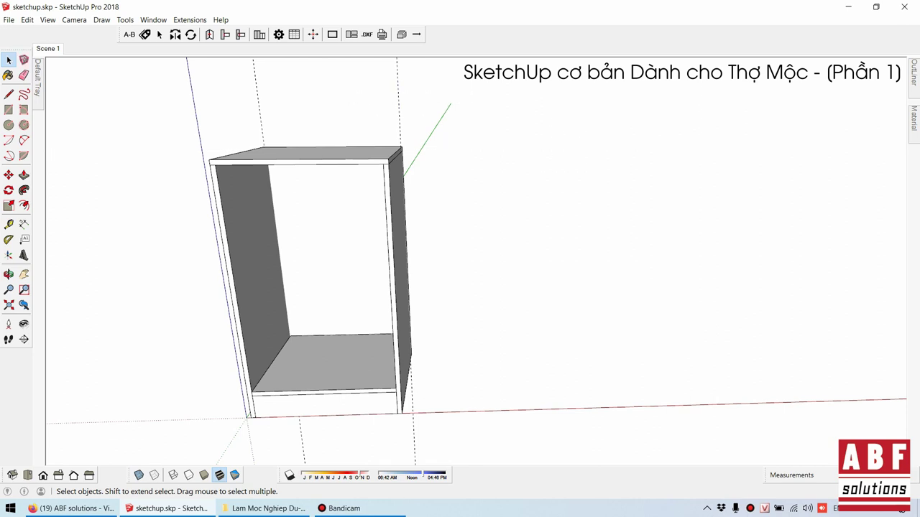
middle_drag(460, 288, 403, 287)
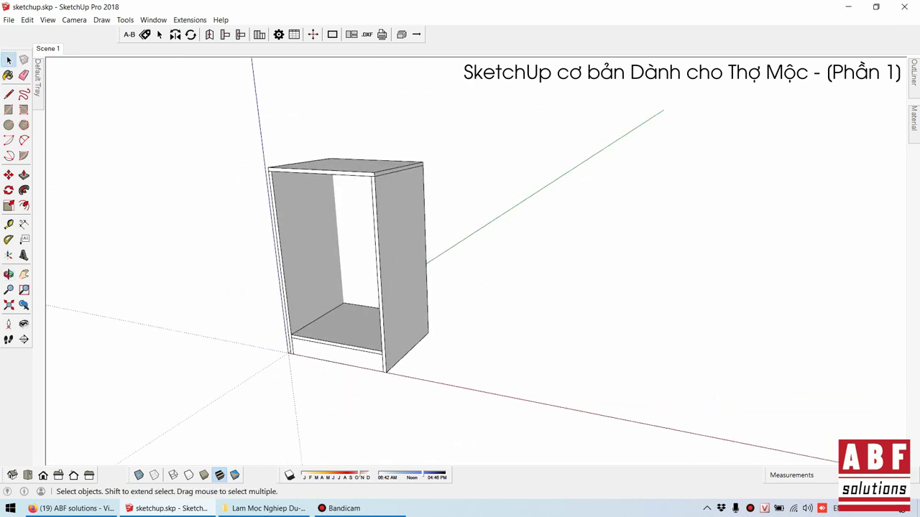
middle_drag(460, 287, 403, 288)
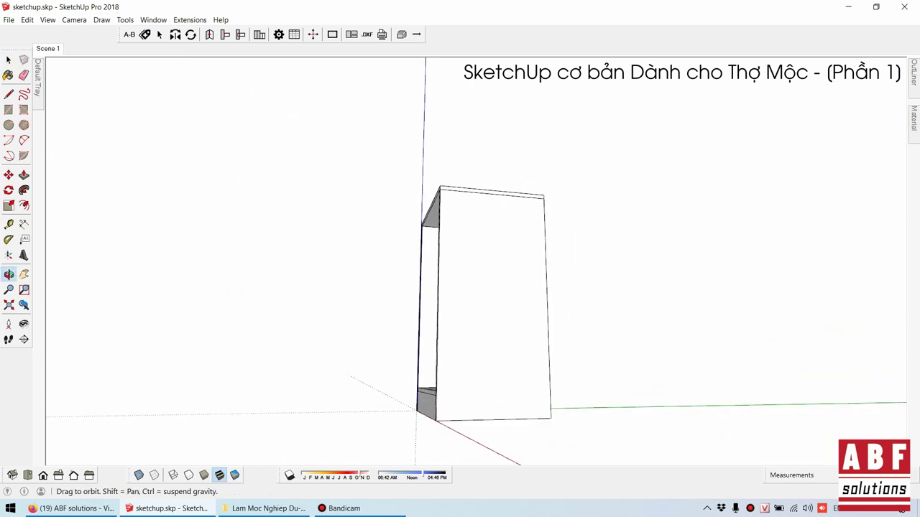
mouse_move(460, 288)
middle_down()
mouse_move(431, 288)
mouse_move(431, 273)
middle_up()
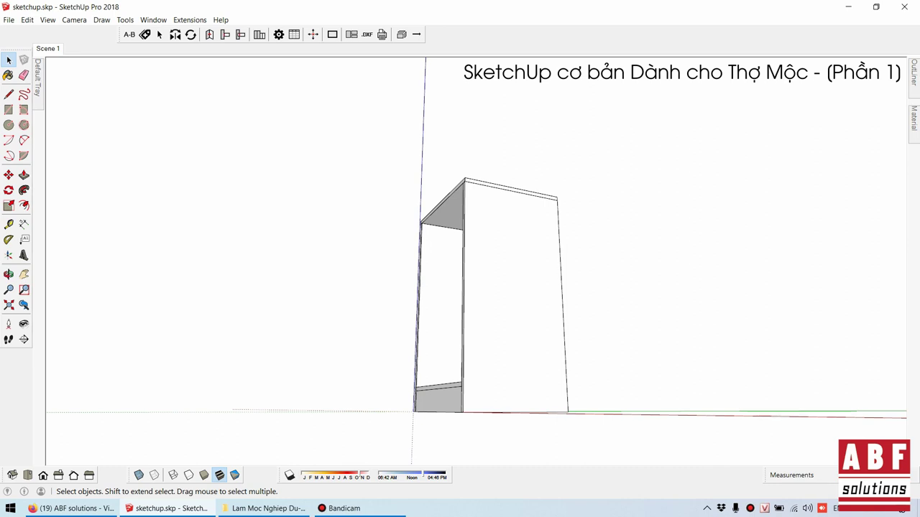
- Push/pull the top board's end so it overhangs the side panels slightly
click(511, 288)
mouse_move(475, 288)
middle_down()
mouse_move(460, 259)
mouse_move(474, 245)
middle_up()
scroll(460, 216, up, 5)
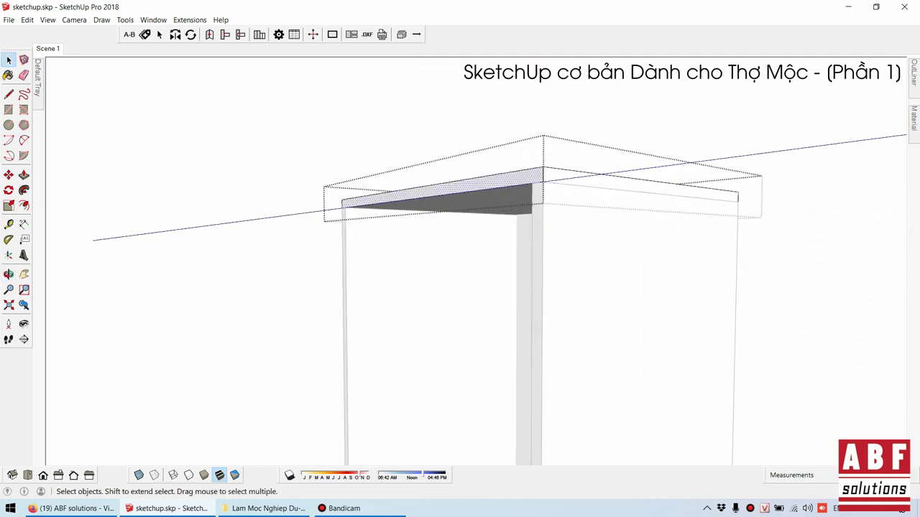
key(p)
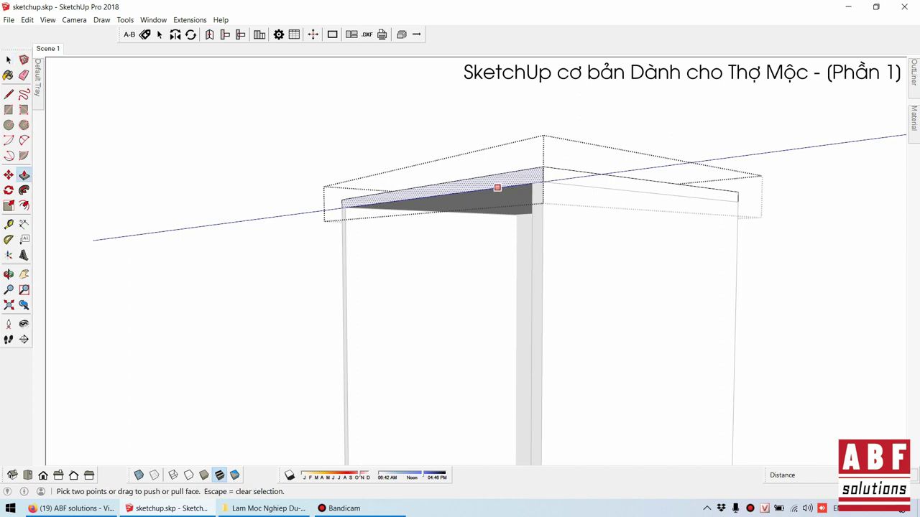
click(495, 182)
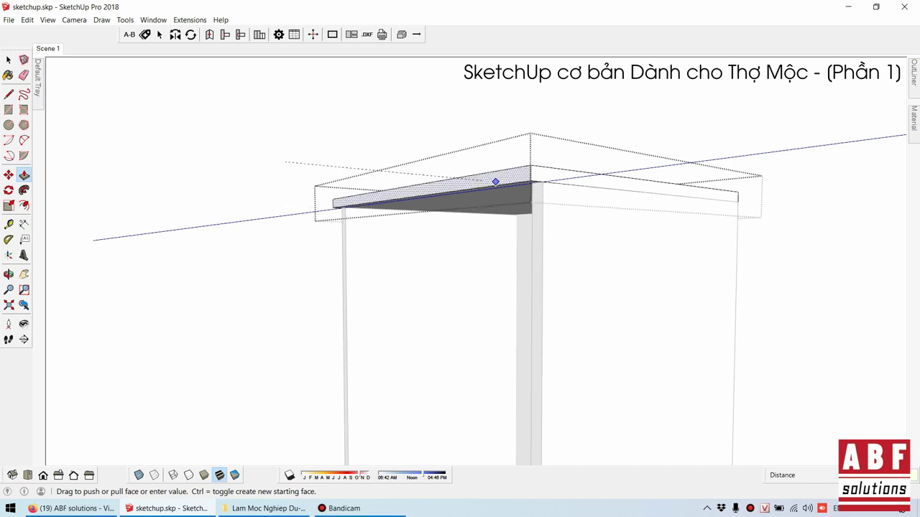
key(space)
- Orbit down to a low angle looking up at the cabinet
middle_drag(460, 288, 108, 260)
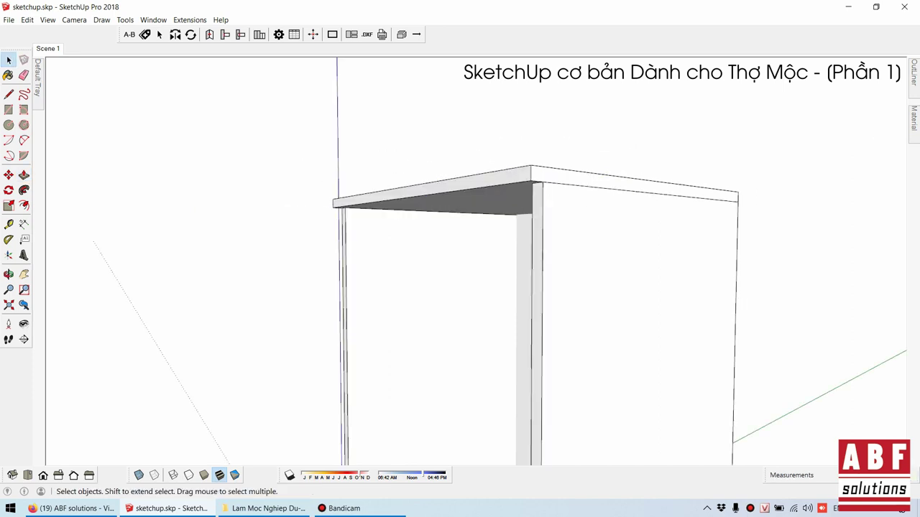
middle_drag(460, 287, 403, 288)
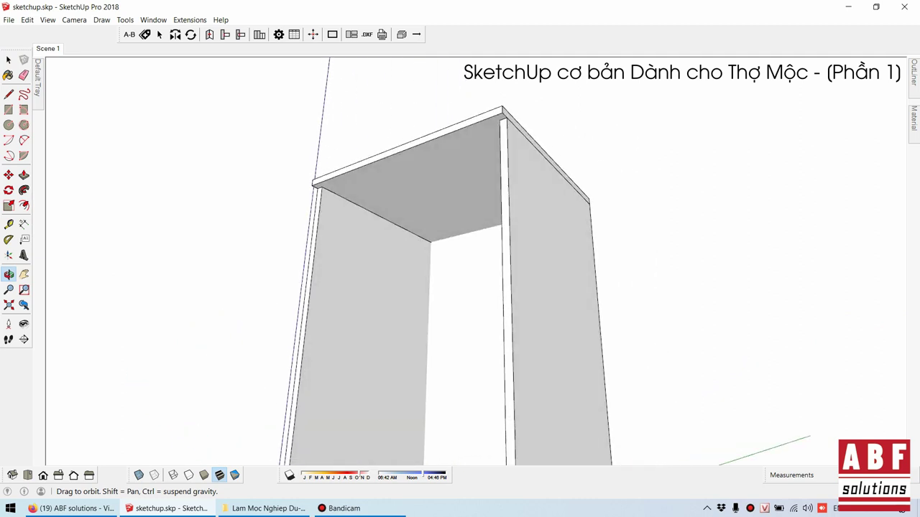
middle_drag(460, 287, 503, 273)
middle_drag(503, 115, 508, 74)
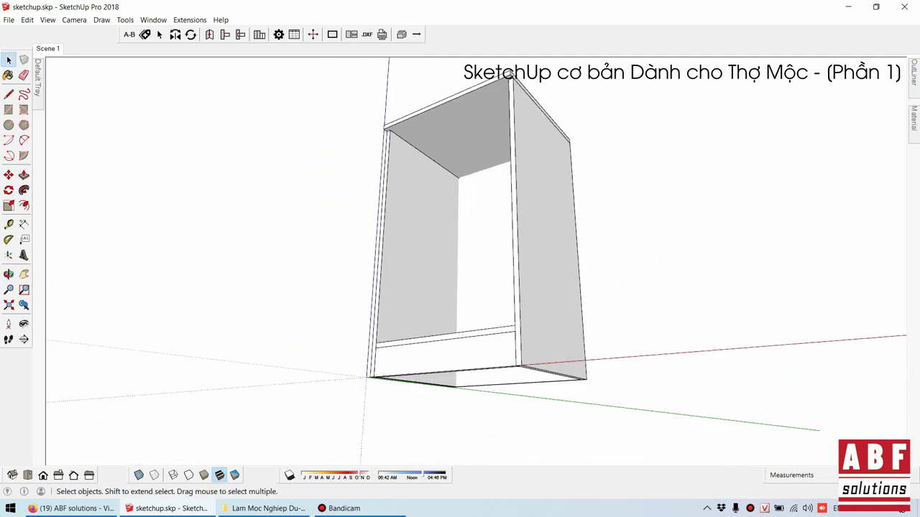
- Copy the bottom front rail up to the top front corner, just beneath the top board
click(445, 353)
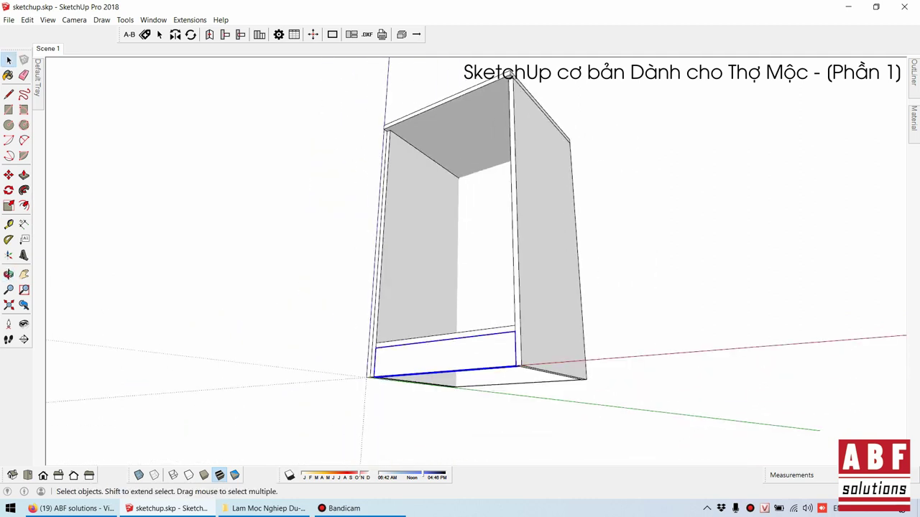
key(m)
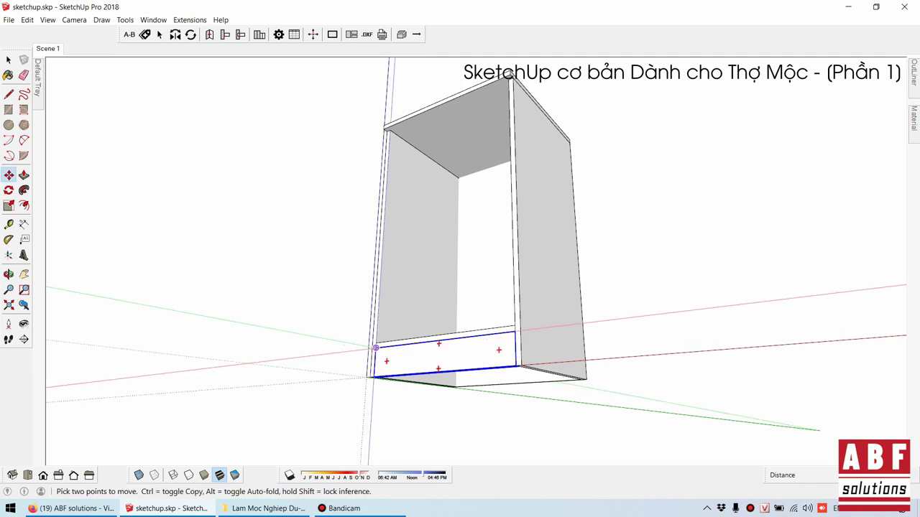
click(375, 349)
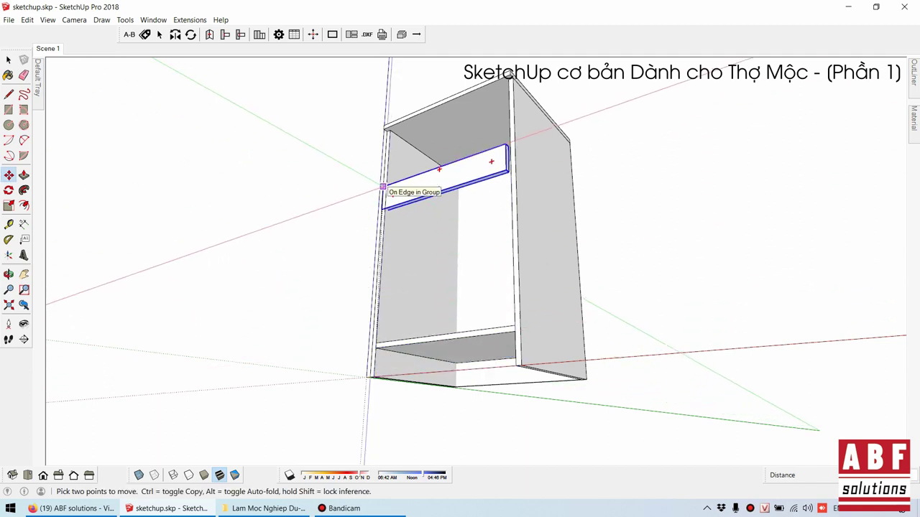
scroll(381, 184, up, 2)
scroll(378, 158, up, 2)
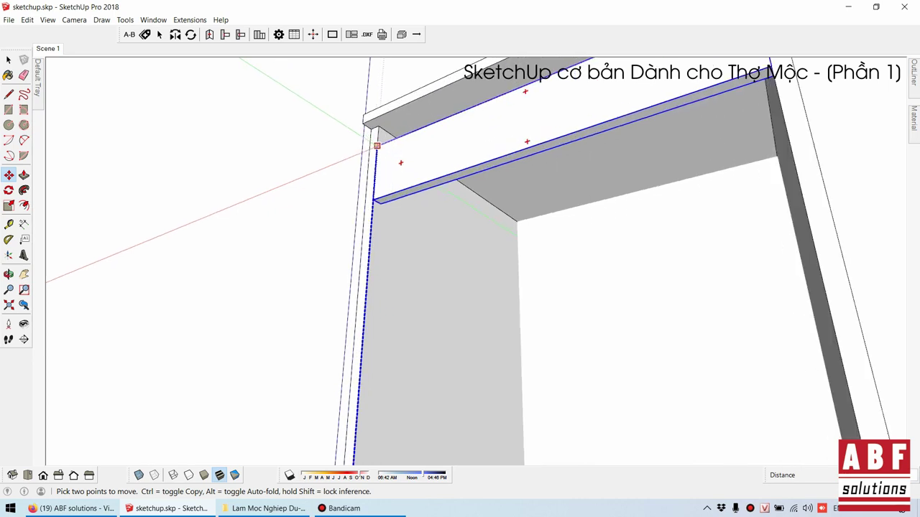
scroll(376, 137, up, 2)
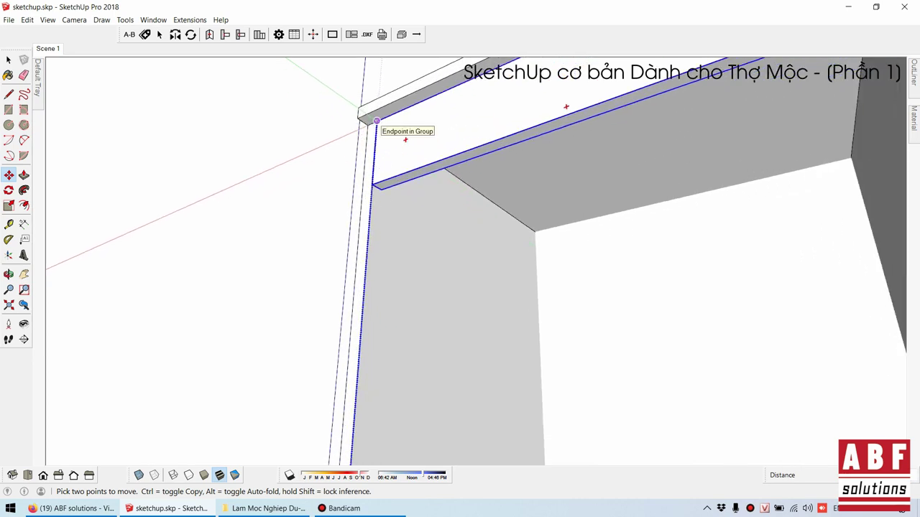
scroll(376, 121, down, 1)
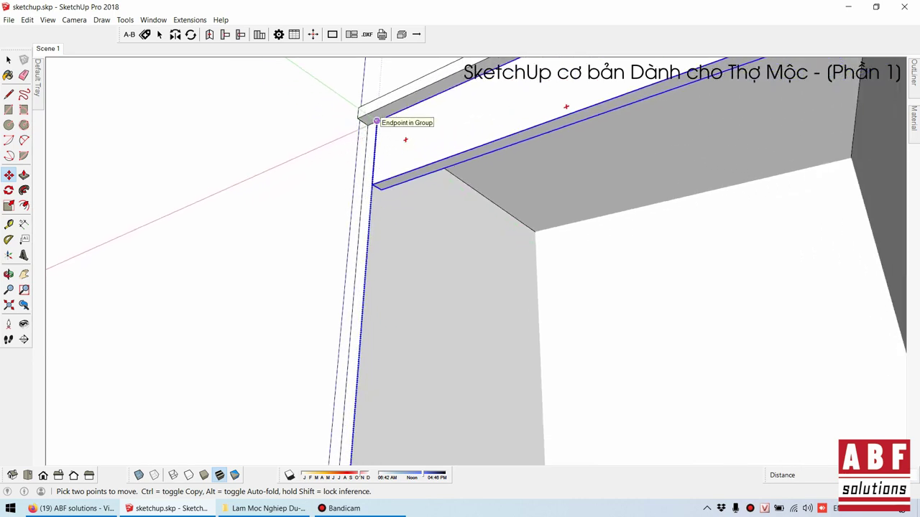
scroll(376, 120, down, 3)
scroll(375, 119, down, 1)
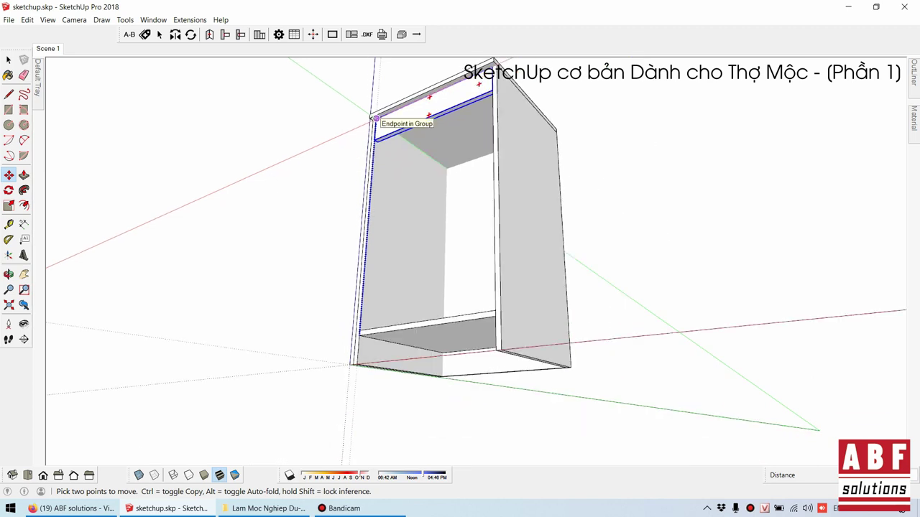
click(375, 119)
key(ctrl)
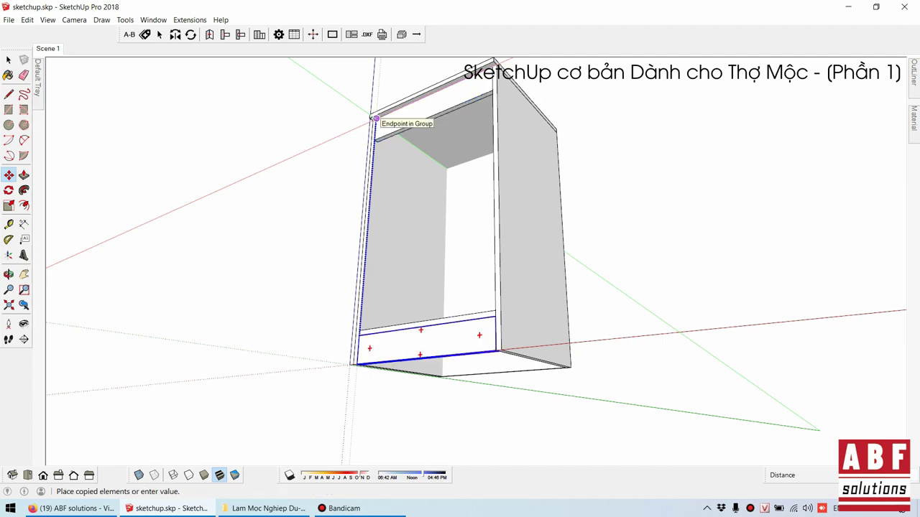
click(375, 120)
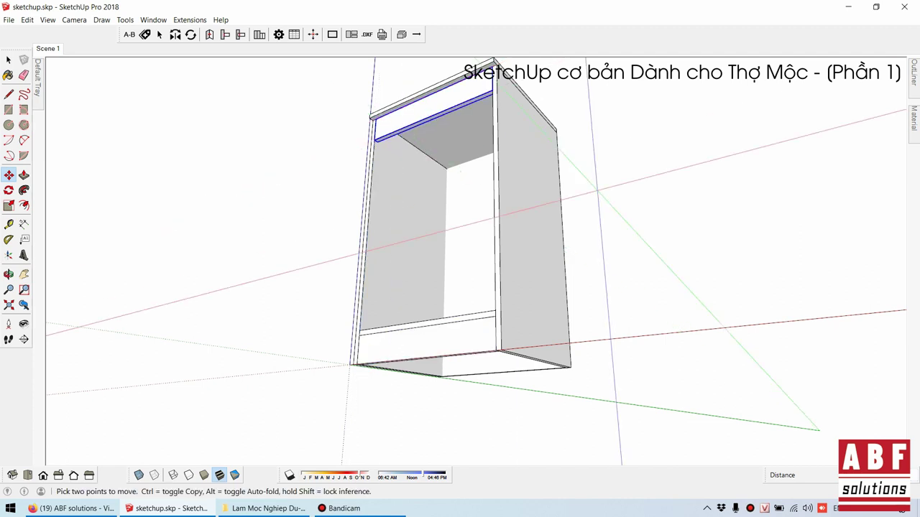
key(space)
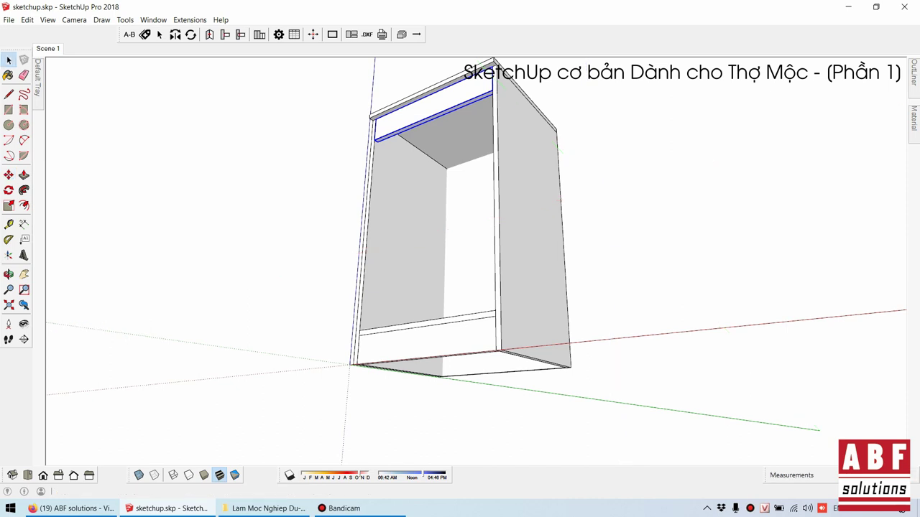
- Select the new top front rail and orbit for a close view of it
middle_drag(575, 216, 575, 287)
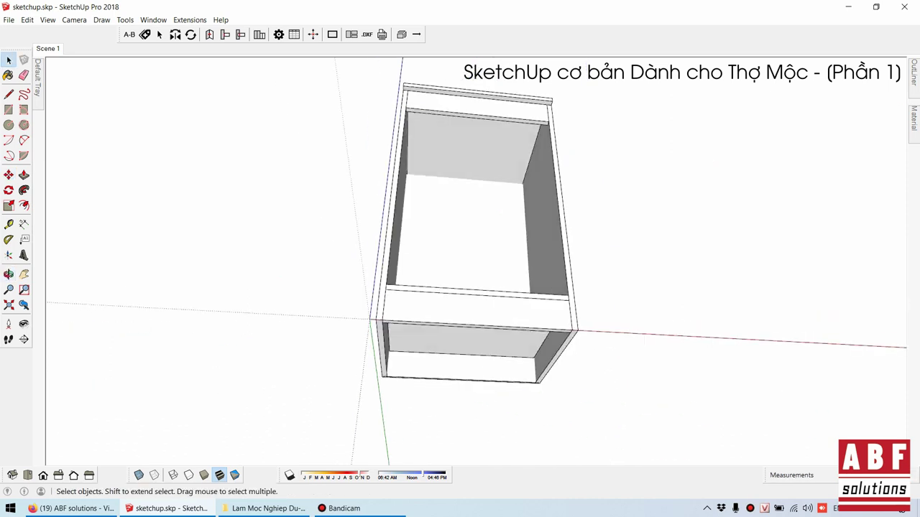
middle_drag(474, 216, 474, 158)
scroll(431, 288, up, 3)
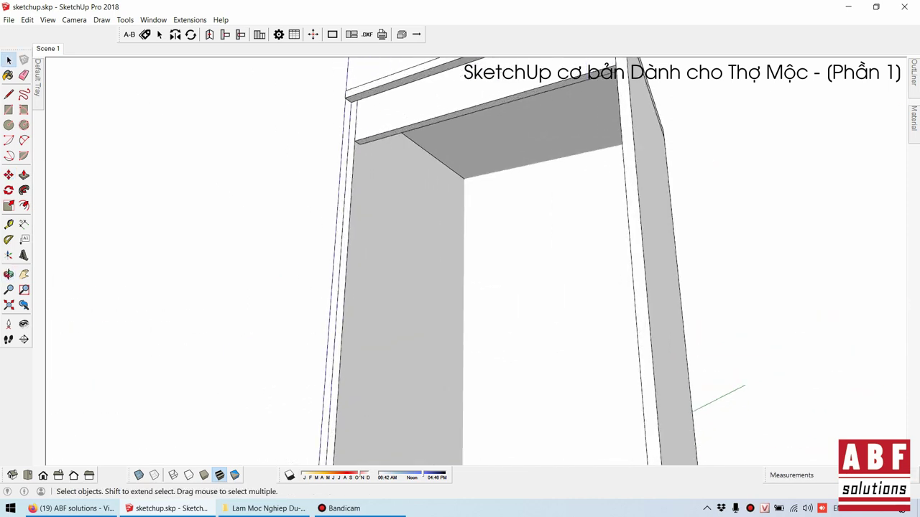
scroll(544, 81, down, 2)
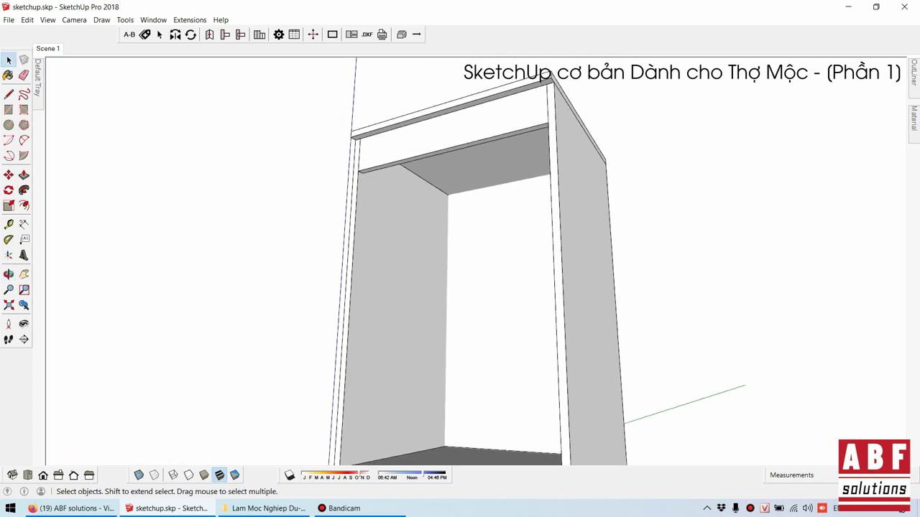
click(544, 81)
scroll(544, 79, up, 2)
scroll(575, 72, up, 1)
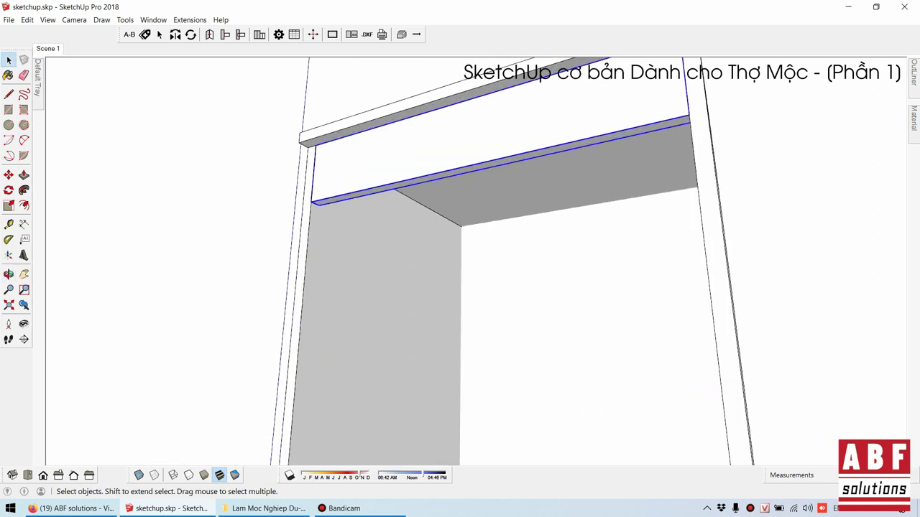
middle_drag(607, 66, 559, 67)
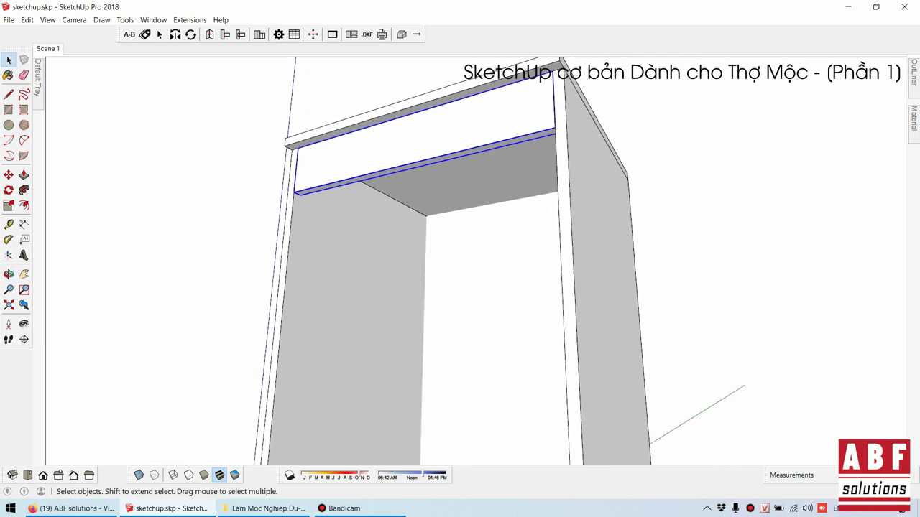
middle_drag(559, 68, 564, 75)
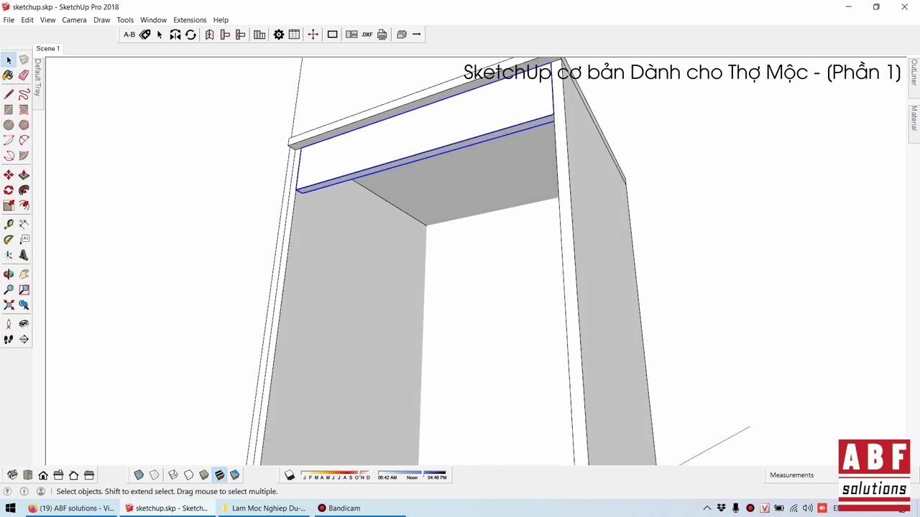
middle_drag(564, 68, 570, 75)
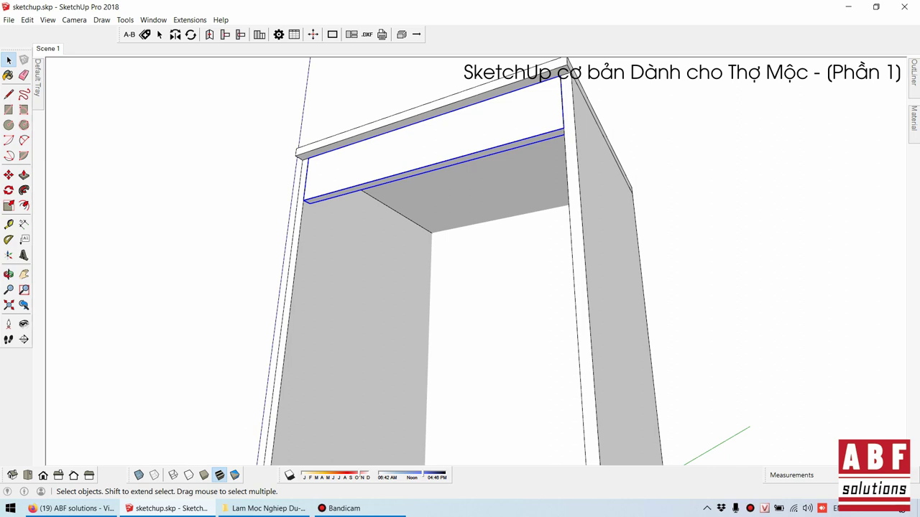
- Scale the top front rail down along the blue axis into a narrow strip
key(s)
scroll(419, 148, up, 2)
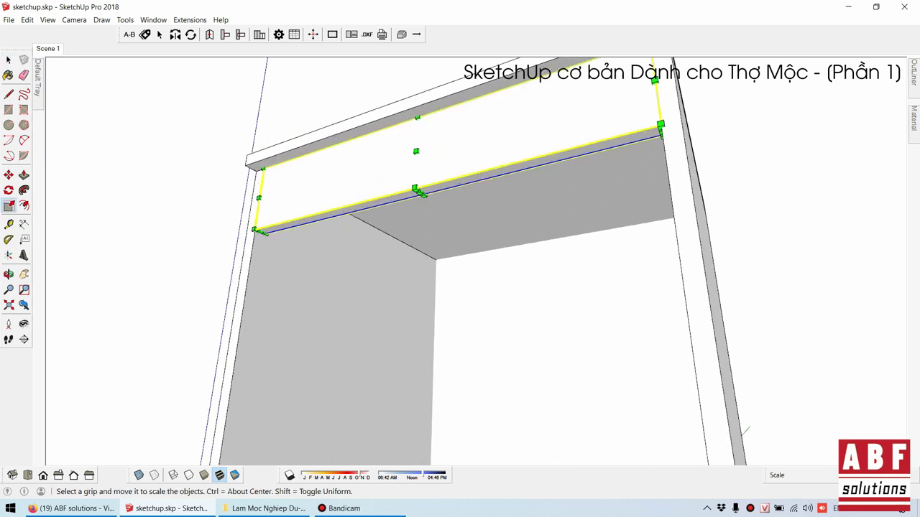
scroll(420, 148, up, 1)
key(space)
key(s)
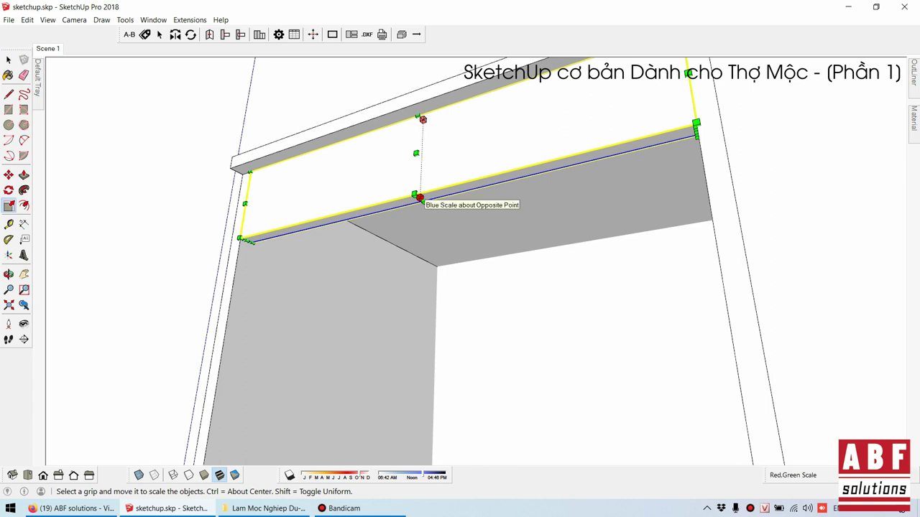
drag(420, 197, 421, 152)
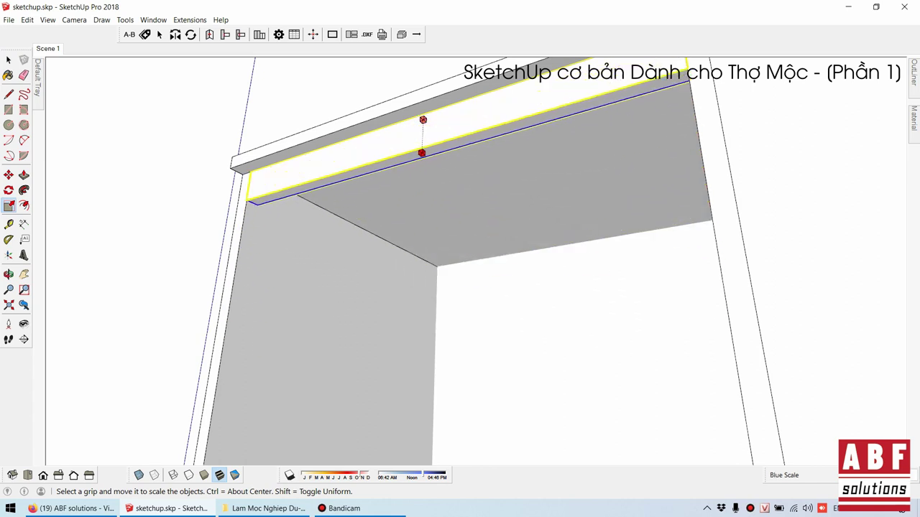
drag(422, 153, 422, 140)
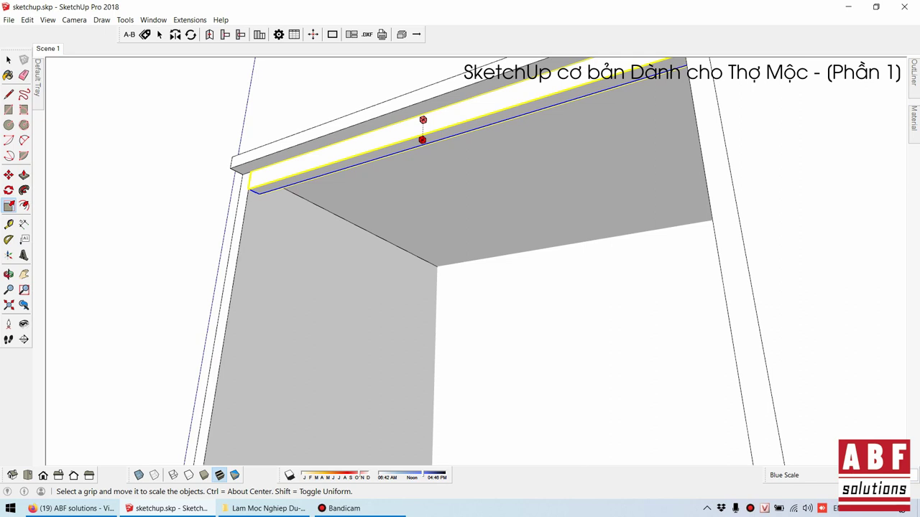
drag(422, 140, 422, 158)
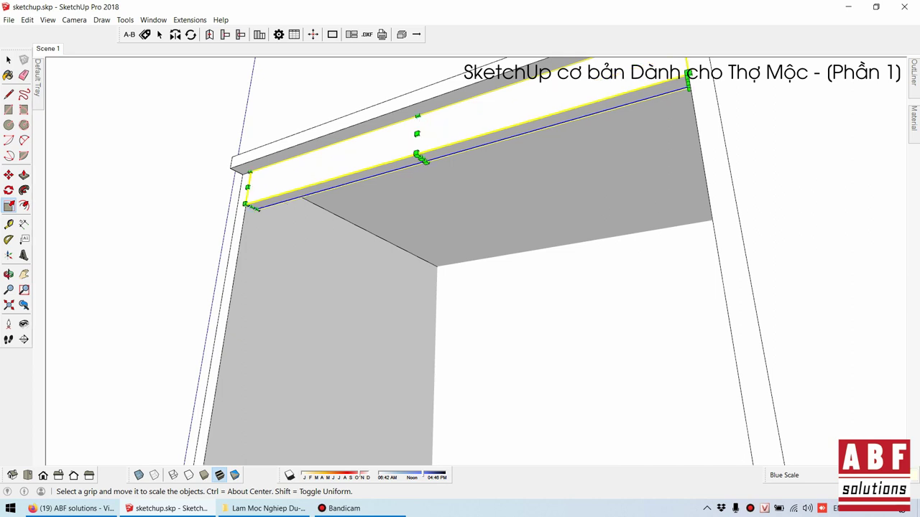
key(space)
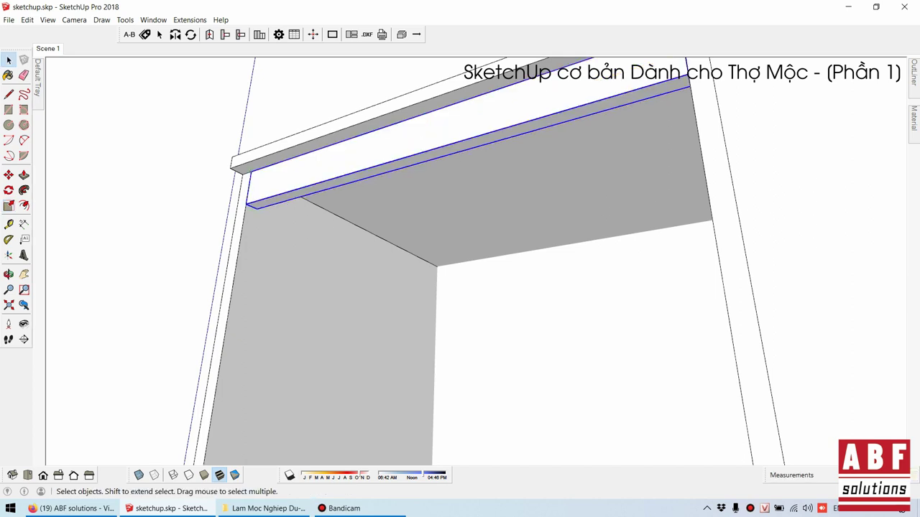
- Check the 50.0 distance from the top panel edge to the rail, then delete the dimension
click(24, 224)
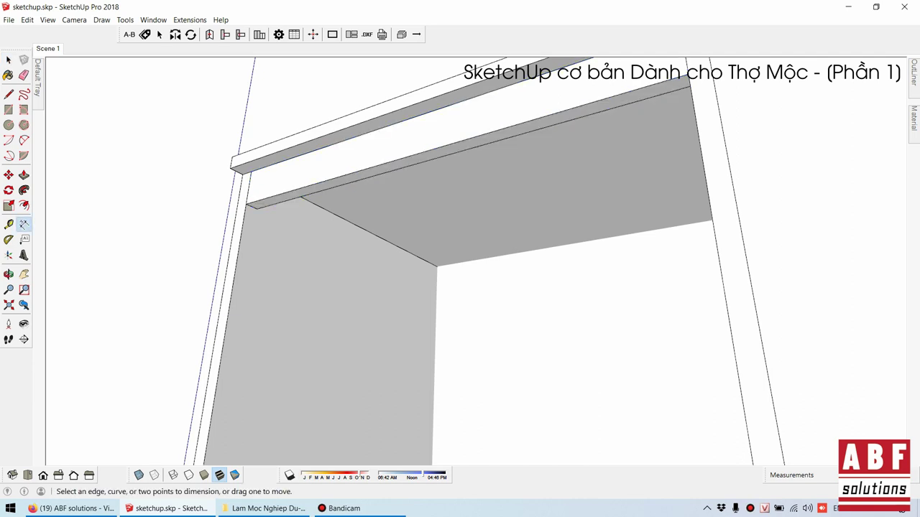
click(251, 171)
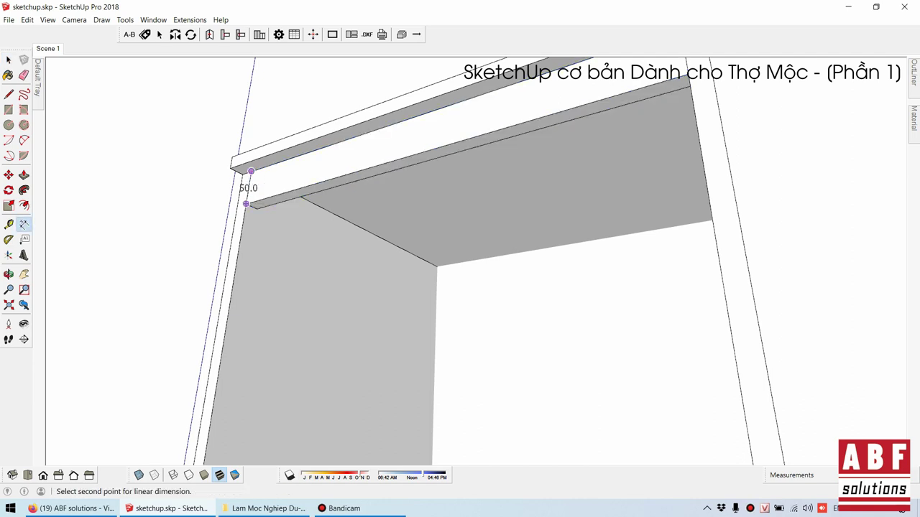
click(245, 204)
click(183, 212)
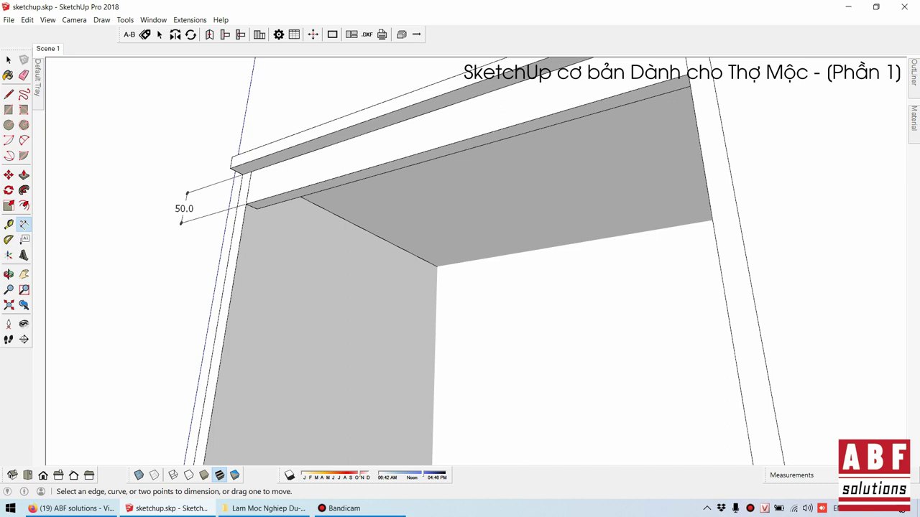
key(space)
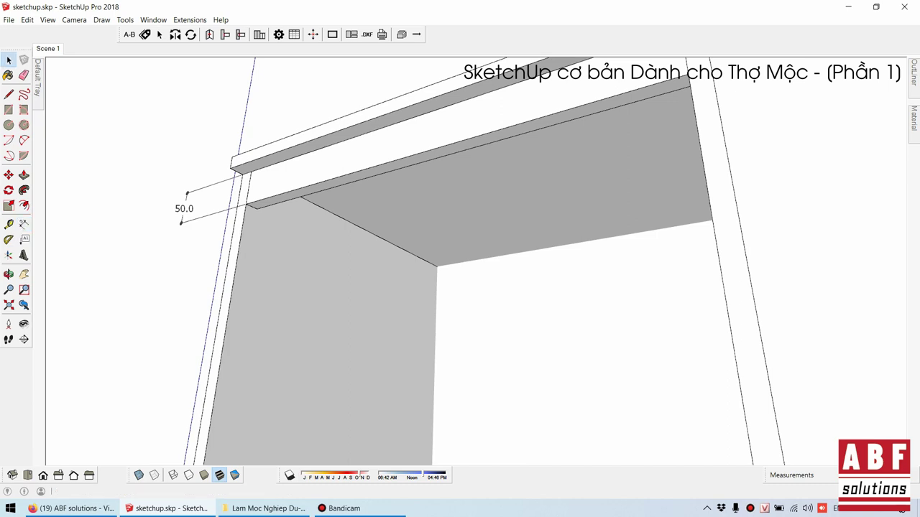
click(184, 208)
key(Delete)
- Orbit to face the open cabinet front and zoom in on the top rail area
scroll(187, 198, down, 5)
mouse_move(459, 287)
middle_down()
mouse_move(402, 287)
mouse_move(518, 273)
mouse_move(446, 331)
middle_up()
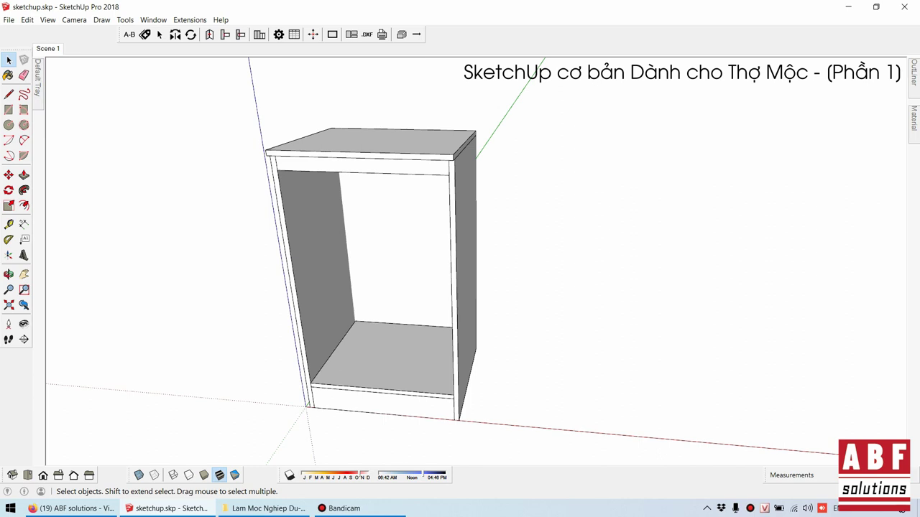
middle_drag(460, 287, 503, 288)
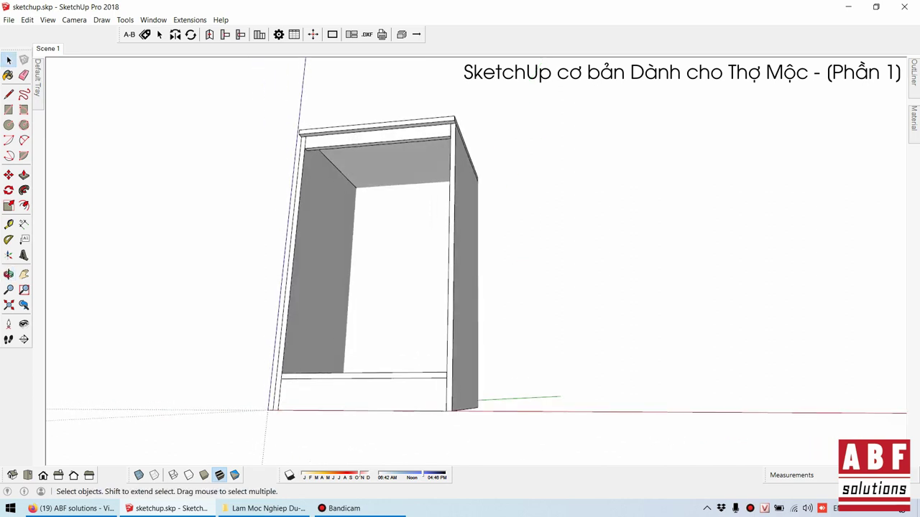
scroll(460, 180, up, 3)
scroll(460, 180, up, 3)
scroll(460, 259, up, 3)
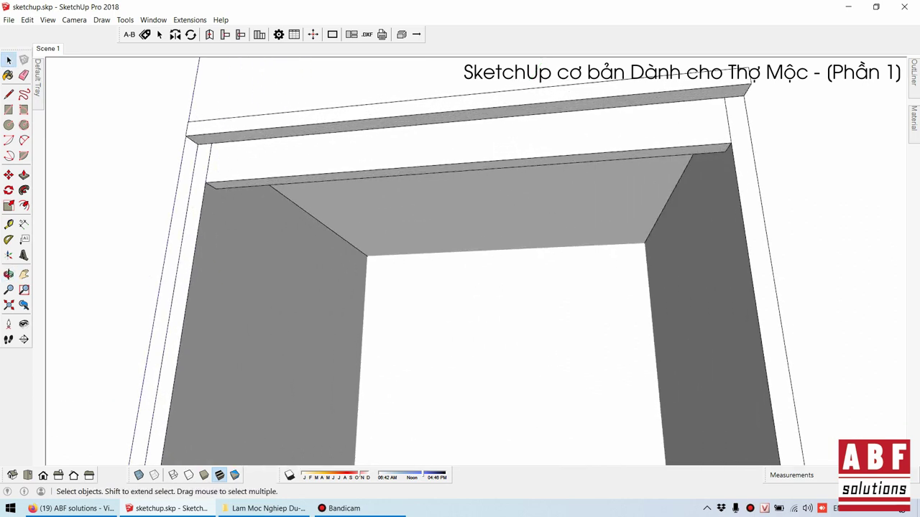
- Place a Tape Measure guide line across the front just below the top rail
middle_drag(460, 288, 438, 280)
key(t)
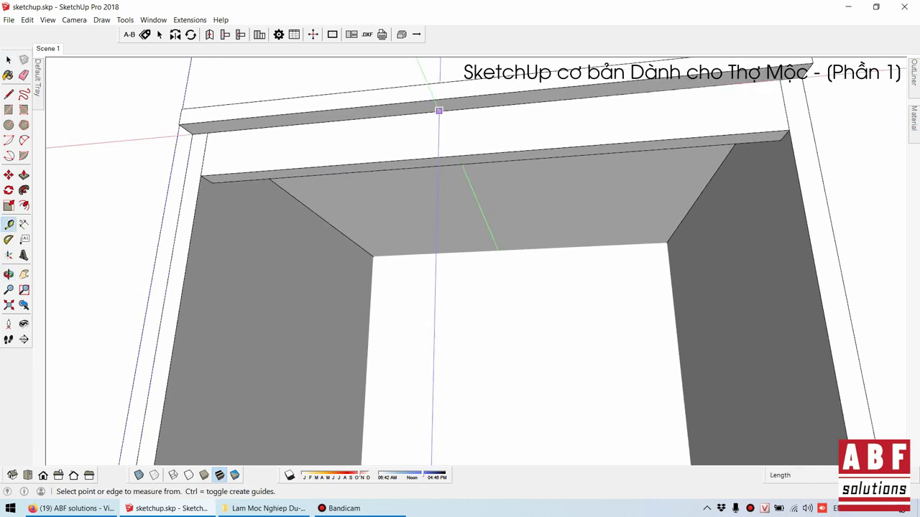
click(439, 110)
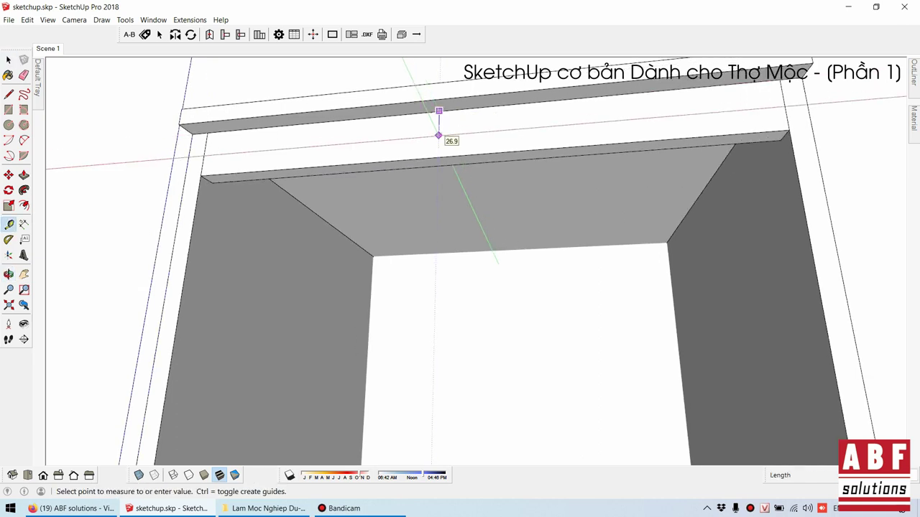
click(439, 135)
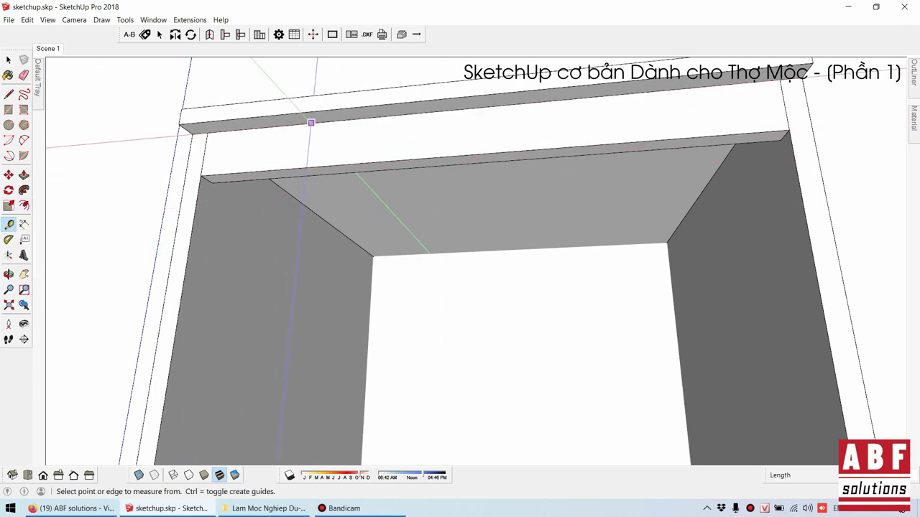
click(311, 122)
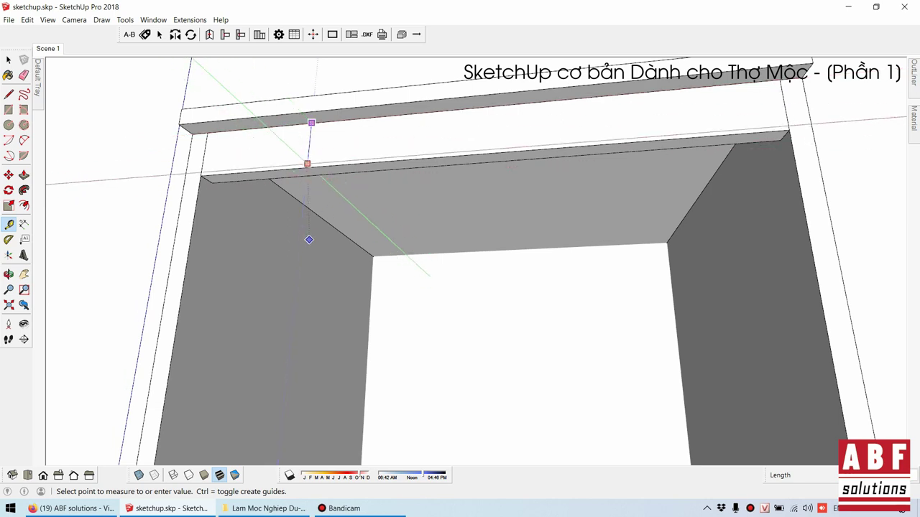
click(316, 260)
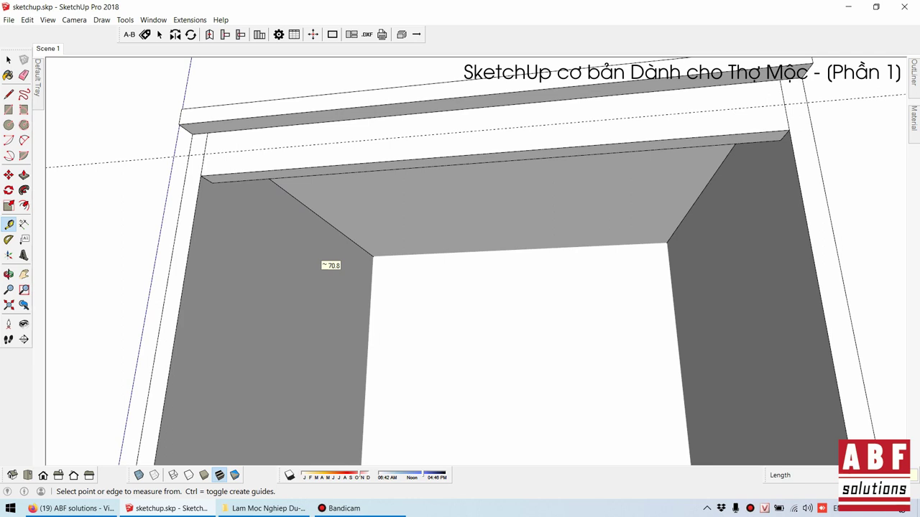
mouse_move(315, 261)
middle_down()
mouse_move(275, 97)
mouse_move(263, 108)
middle_up()
key(space)
- Cancel a started rectangle and orbit to view the cabinet's bottom
key(r)
click(261, 108)
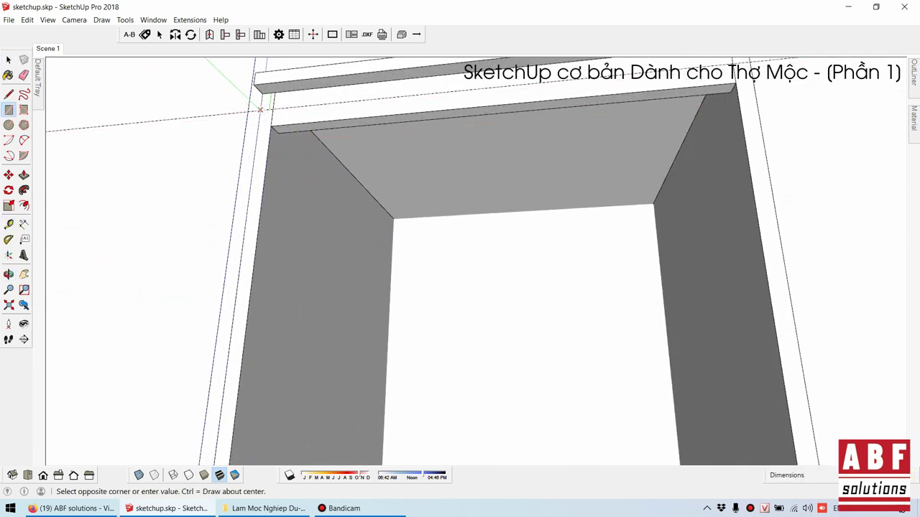
key(space)
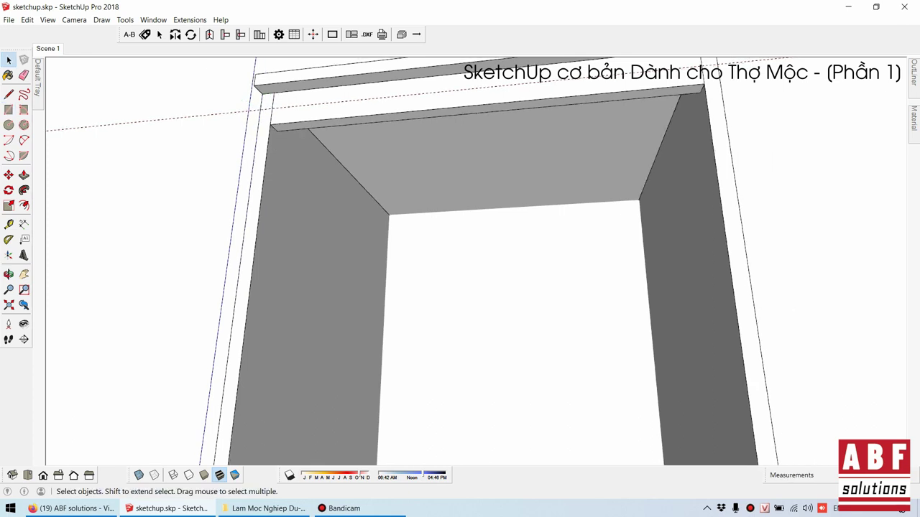
mouse_move(460, 259)
middle_down()
mouse_move(431, 173)
mouse_move(417, 158)
middle_up()
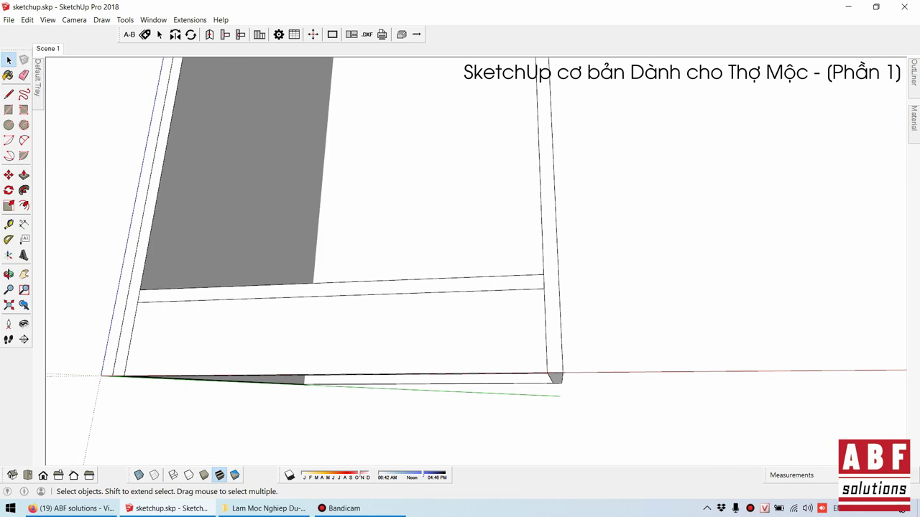
- Add a guide line 18.0 from the bottom rail edge across the cabinet front
key(t)
click(525, 275)
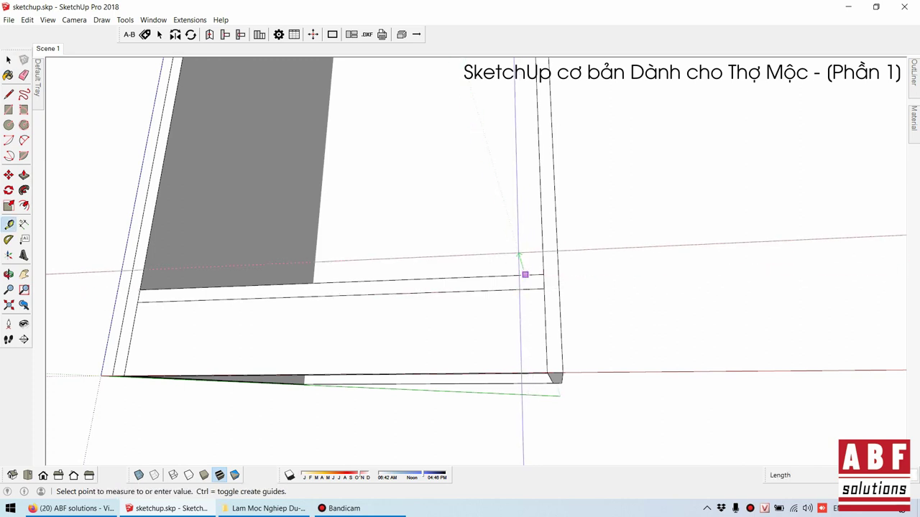
scroll(525, 275, up, 2)
scroll(528, 284, up, 1)
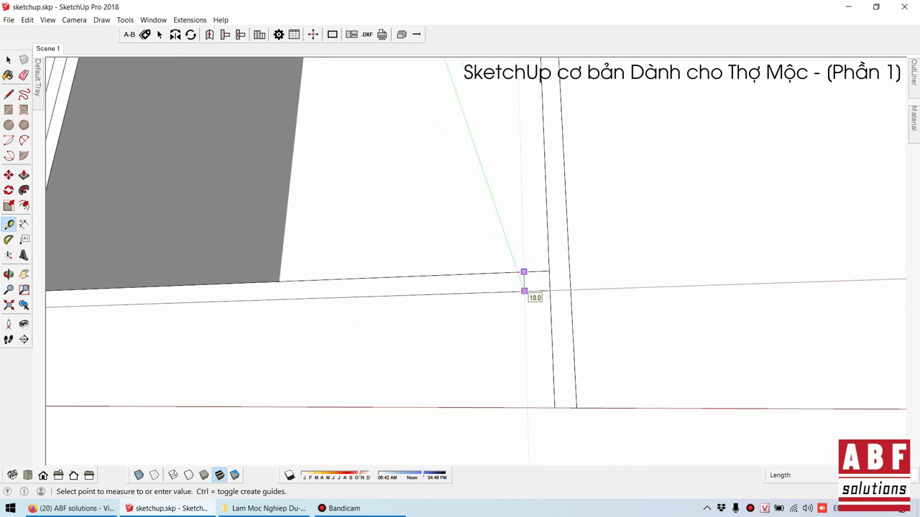
click(524, 291)
scroll(382, 234, down, 3)
scroll(421, 242, down, 3)
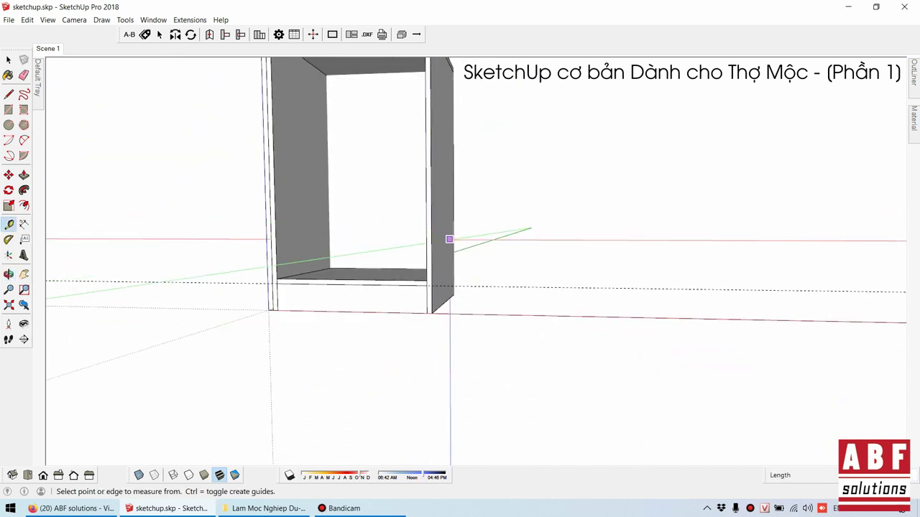
middle_drag(531, 229, 557, 325)
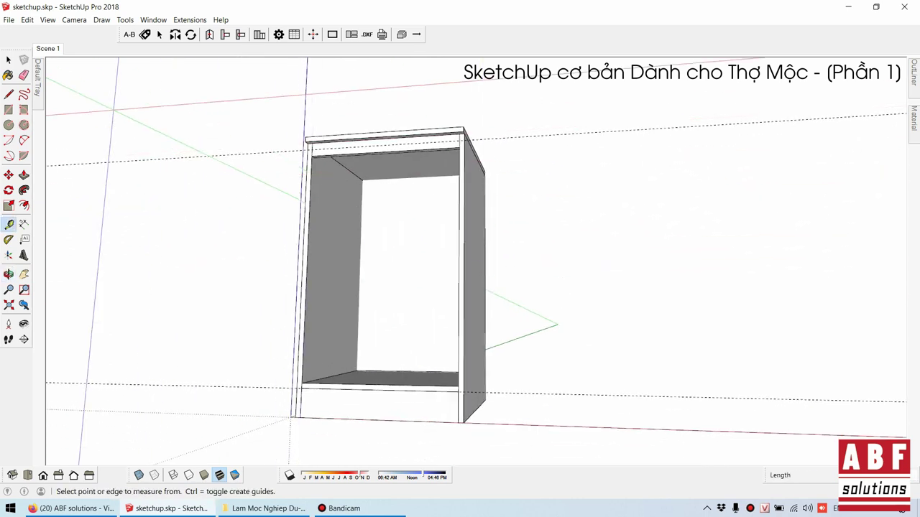
key(r)
scroll(335, 141, up, 3)
- Draw the door rectangle from the top-left to the bottom-right guide intersection
scroll(335, 142, up, 3)
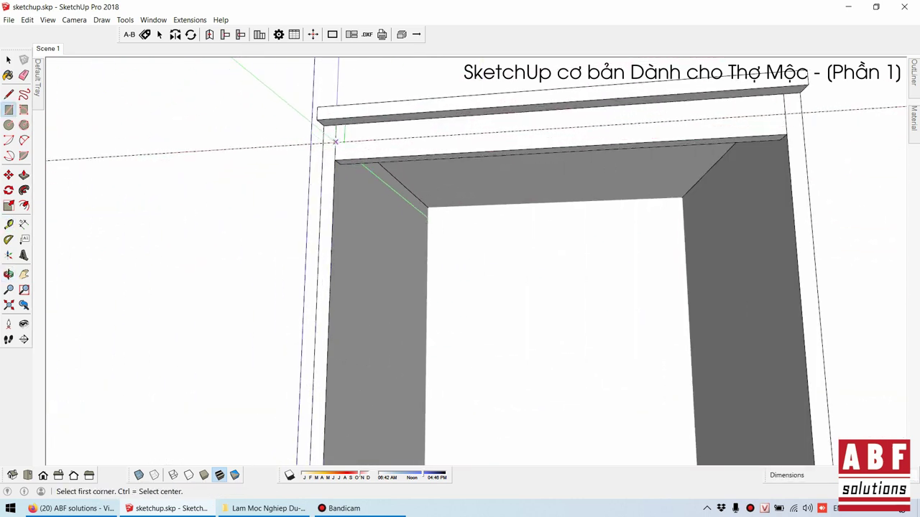
click(335, 142)
scroll(339, 146, down, 3)
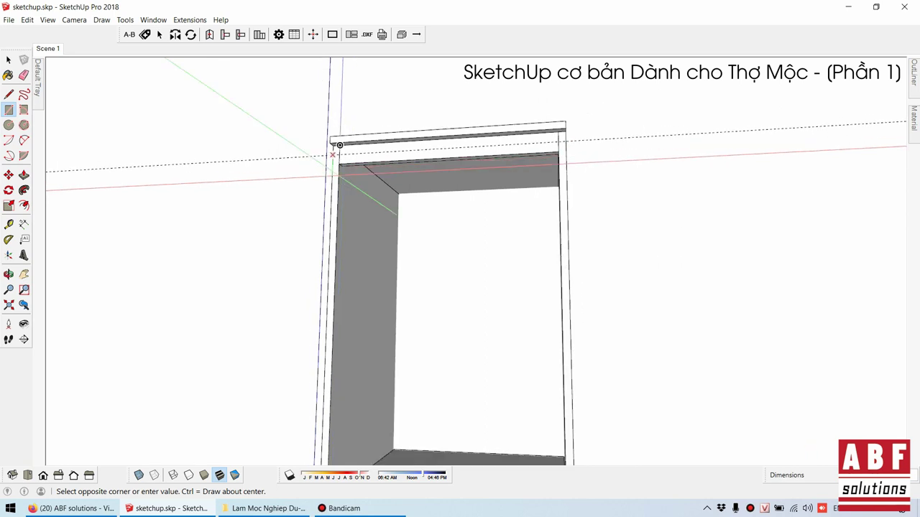
scroll(339, 145, down, 3)
scroll(407, 308, up, 1)
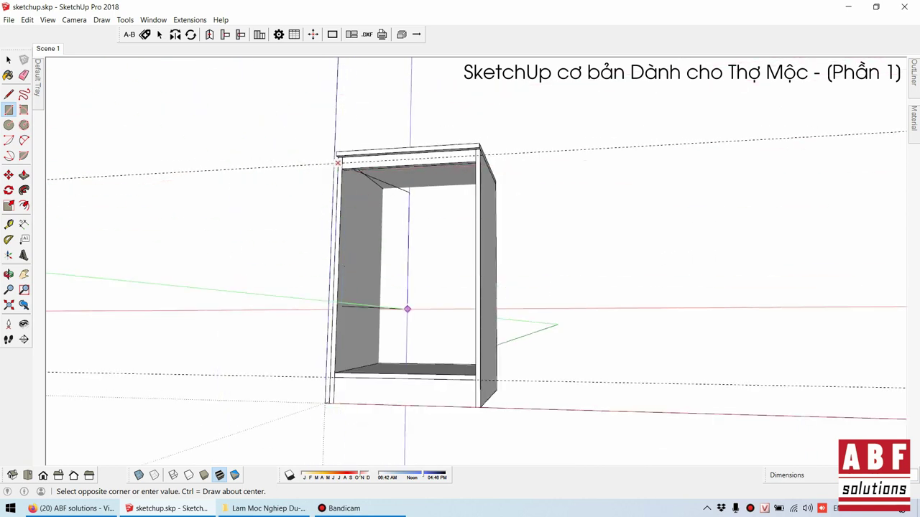
scroll(436, 372, up, 3)
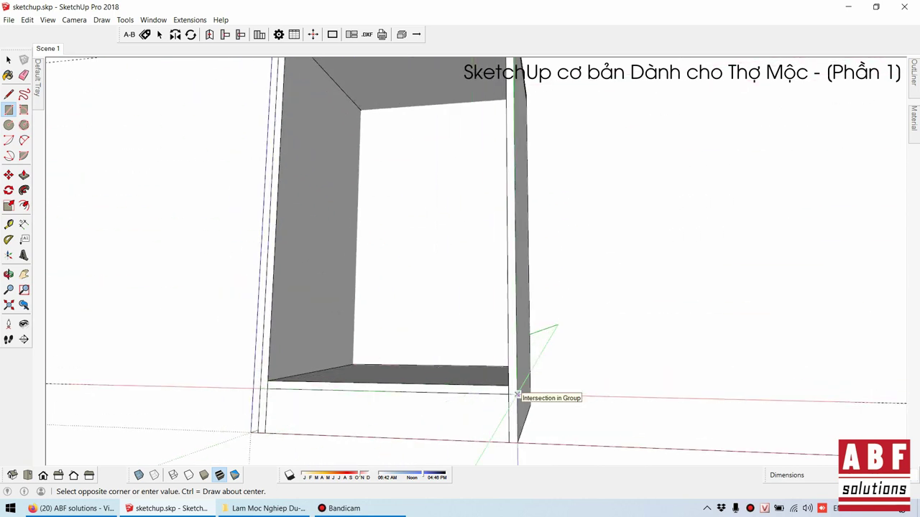
click(516, 394)
key(space)
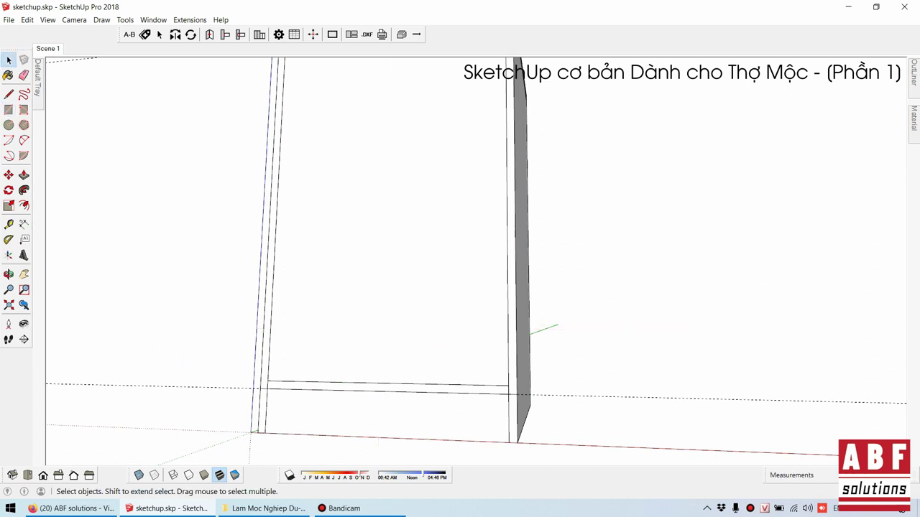
scroll(405, 288, down, 3)
scroll(460, 252, up, 1)
- Make the door face a group and push/pull it into a thin solid panel
click(368, 176)
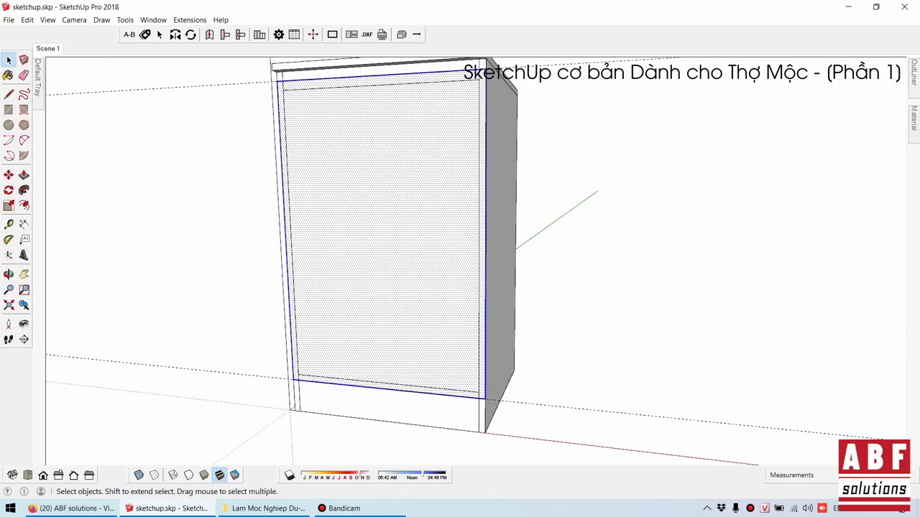
right_click(367, 174)
click(404, 264)
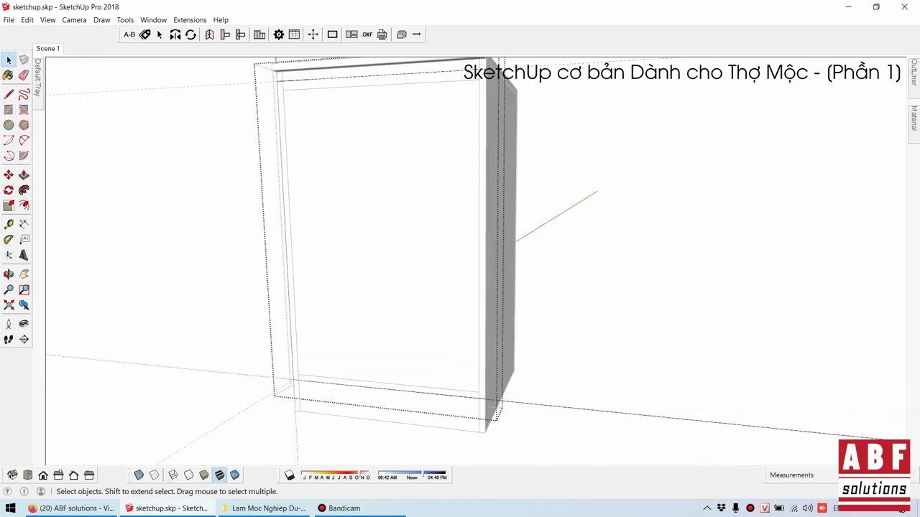
key(p)
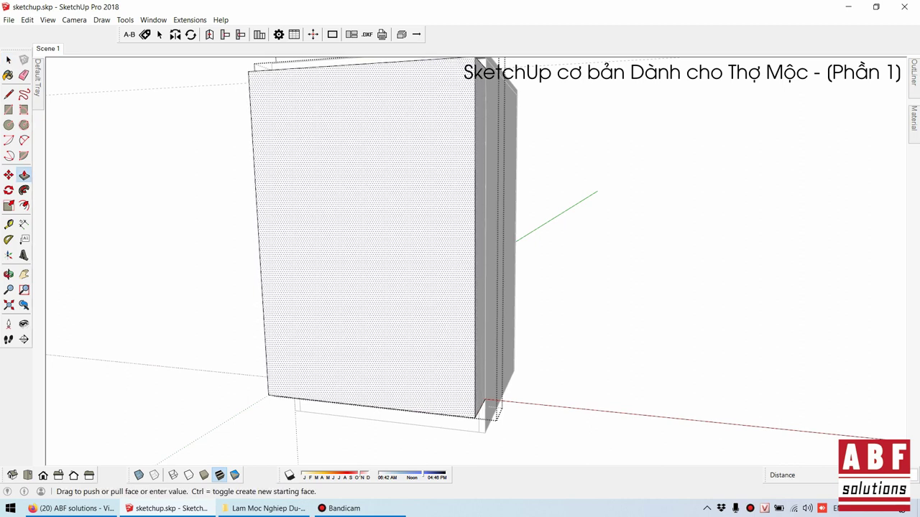
drag(374, 237, 388, 230)
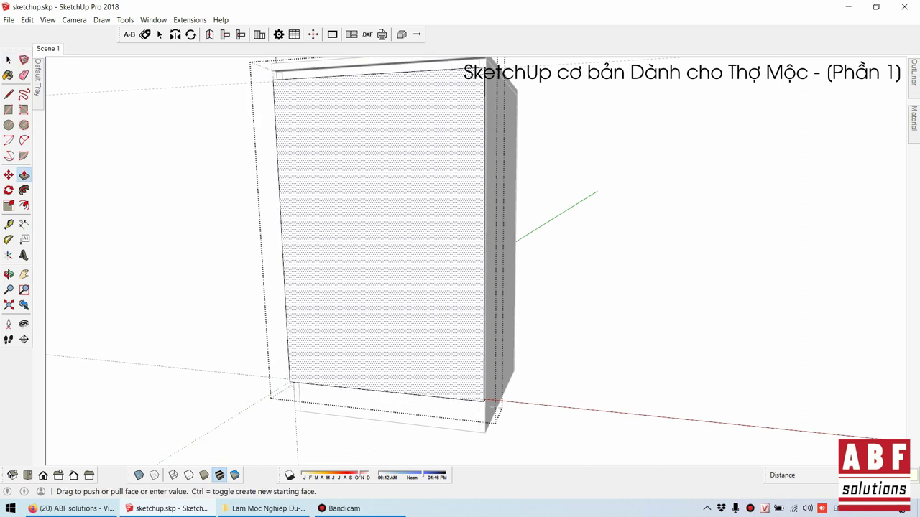
key(space)
scroll(647, 180, down, 3)
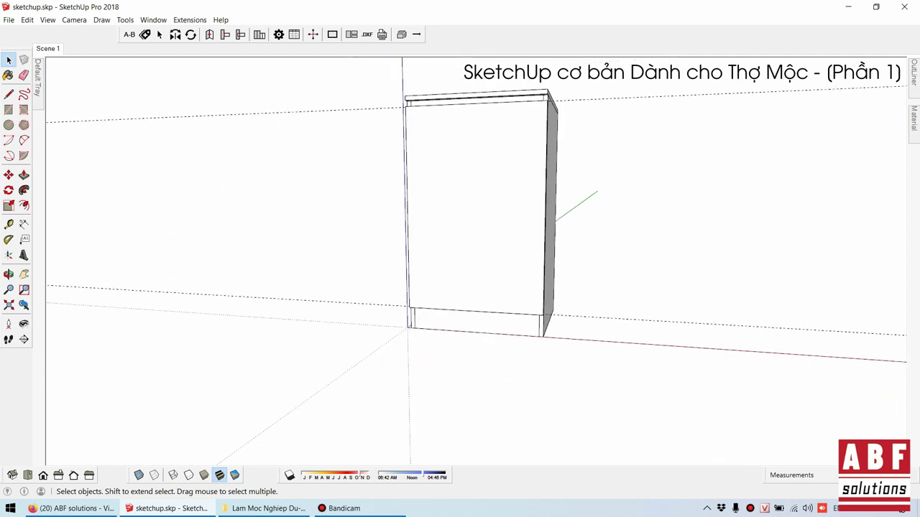
- Check the door group Cửa in Entity Info, then orbit to a standard view of the cabinet
key(r)
key(space)
key(e)
key(space)
right_click(483, 154)
click(503, 162)
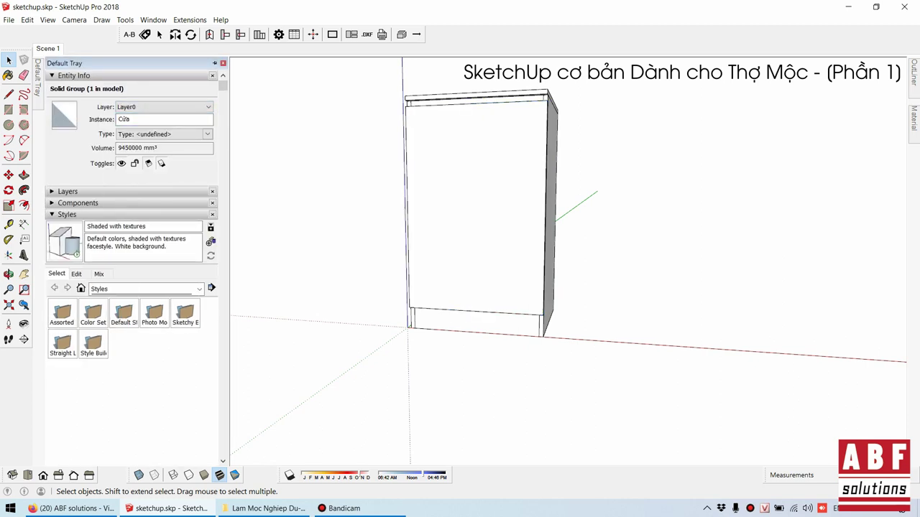
middle_drag(575, 287, 546, 284)
key(F5)
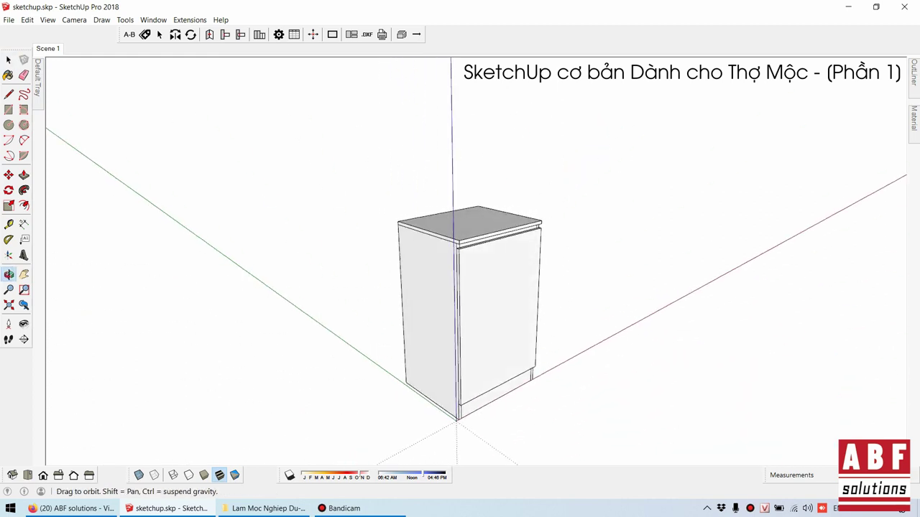